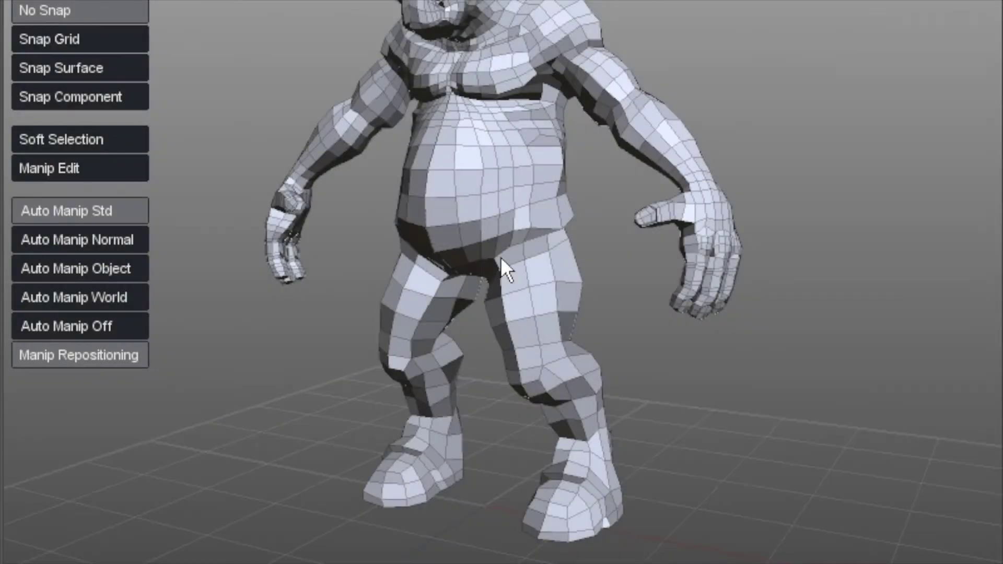
# Start a Multi-Cut at a foot vertex and carry it down the foot front to the sole edge.
pyautogui.moveTo(501, 259); pyautogui.dragTo(524, 346, button='middle')
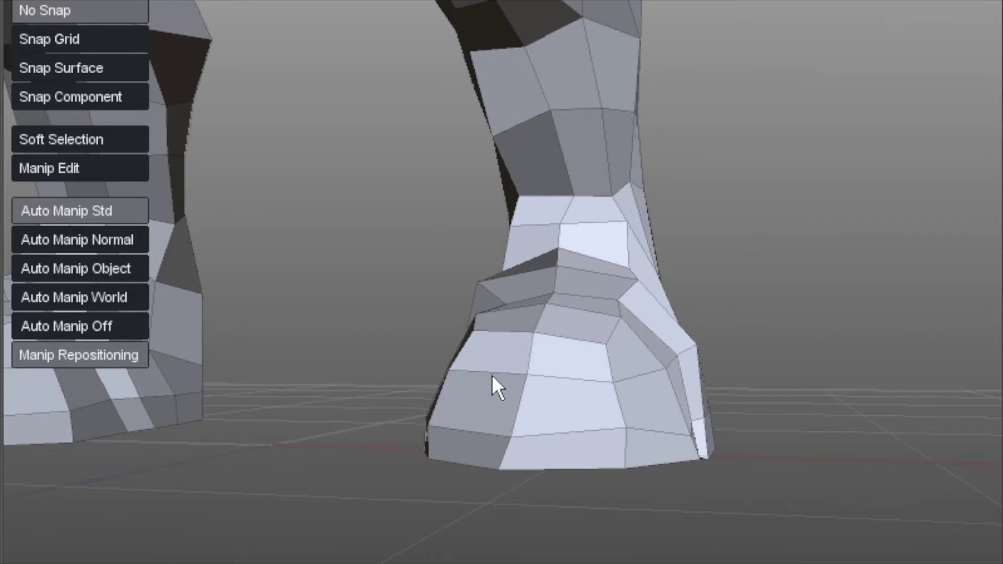
pyautogui.moveTo(494, 355)
pyautogui.mouseDown(button='middle')
pyautogui.moveTo(527, 361)
pyautogui.moveTo(546, 345)
pyautogui.moveTo(422, 428)
pyautogui.moveTo(497, 343)
pyautogui.moveTo(504, 353)
pyautogui.mouseUp(button='middle')
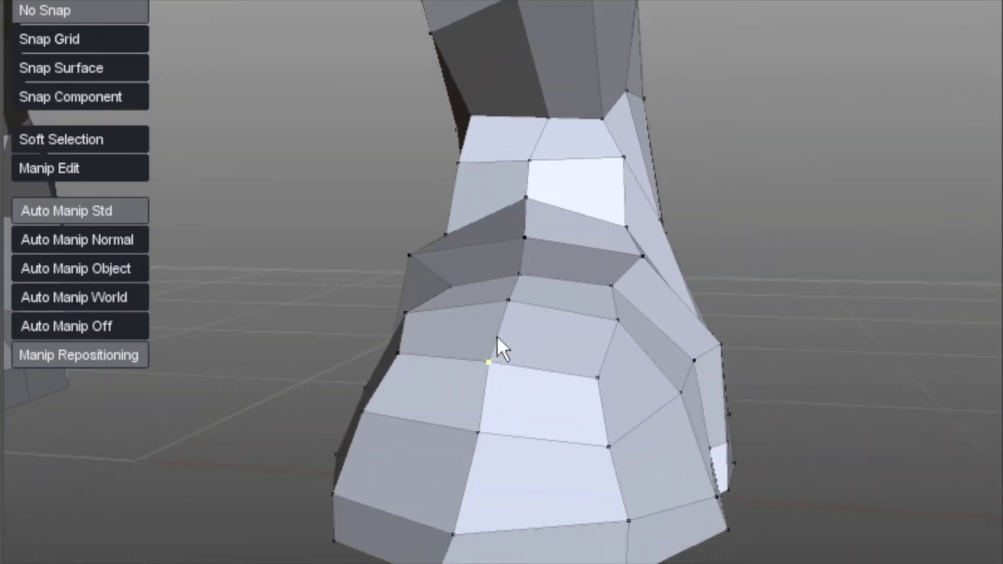
pyautogui.click(509, 301)
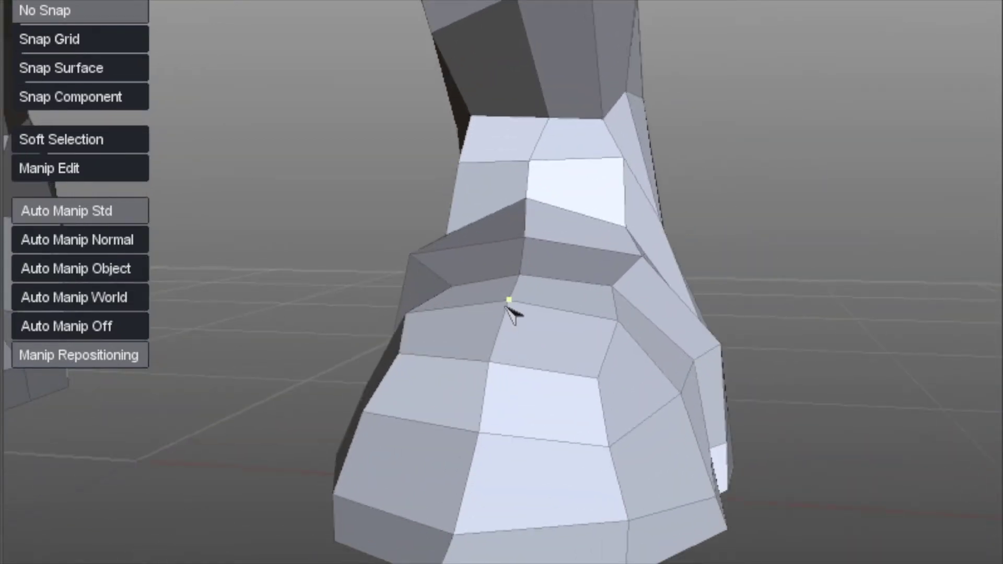
pyautogui.click(523, 367)
pyautogui.click(505, 435)
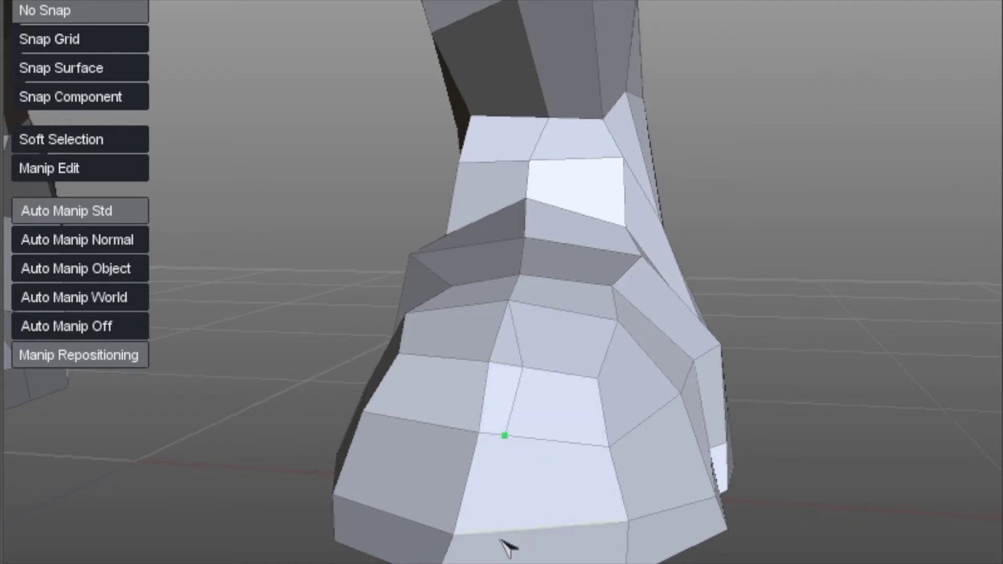
pyautogui.click(482, 532)
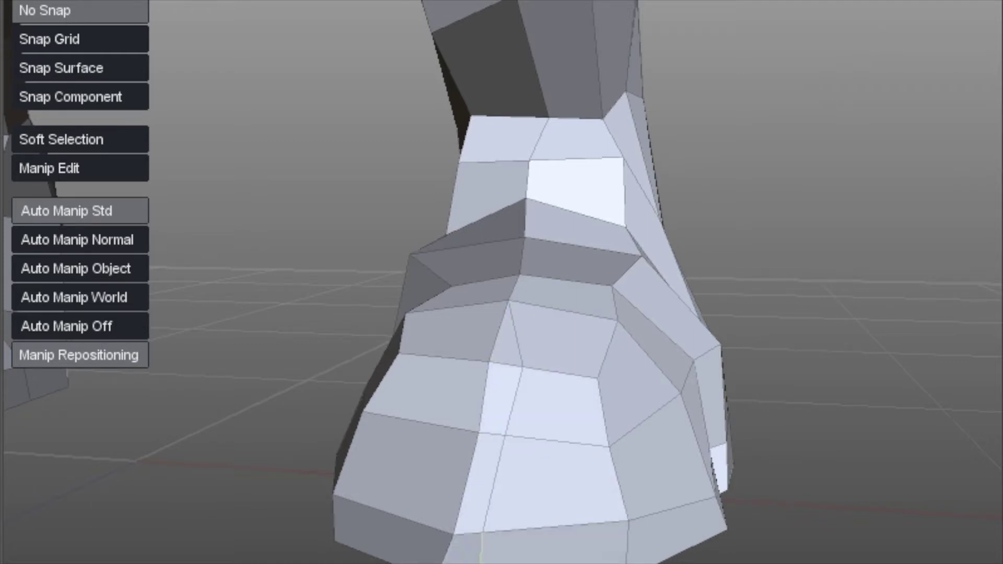
# Continue the cut across the underside of the foot through the sole vertices.
pyautogui.keyDown('alt'); pyautogui.moveTo(406, 361); pyautogui.dragTo(495, 416); pyautogui.keyUp('alt')
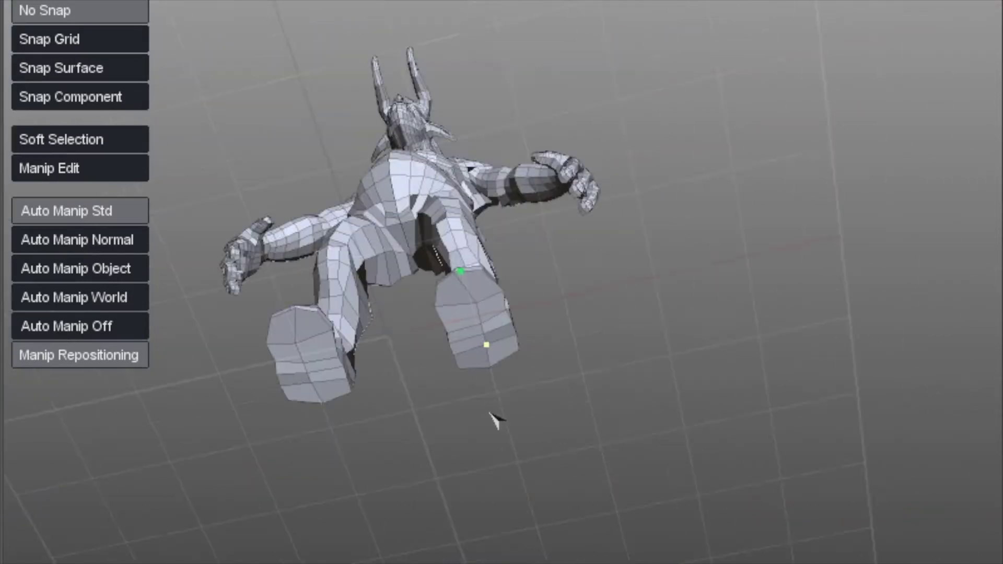
pyautogui.scroll(6, 472, 441)
pyautogui.keyDown('alt'); pyautogui.moveTo(604, 162); pyautogui.dragTo(454, 404); pyautogui.keyUp('alt')
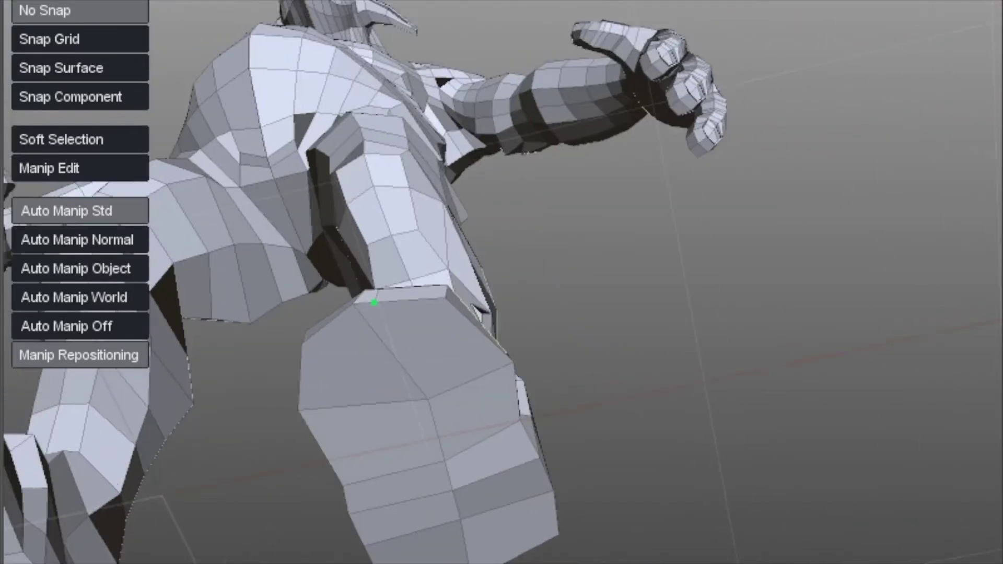
pyautogui.click(446, 391)
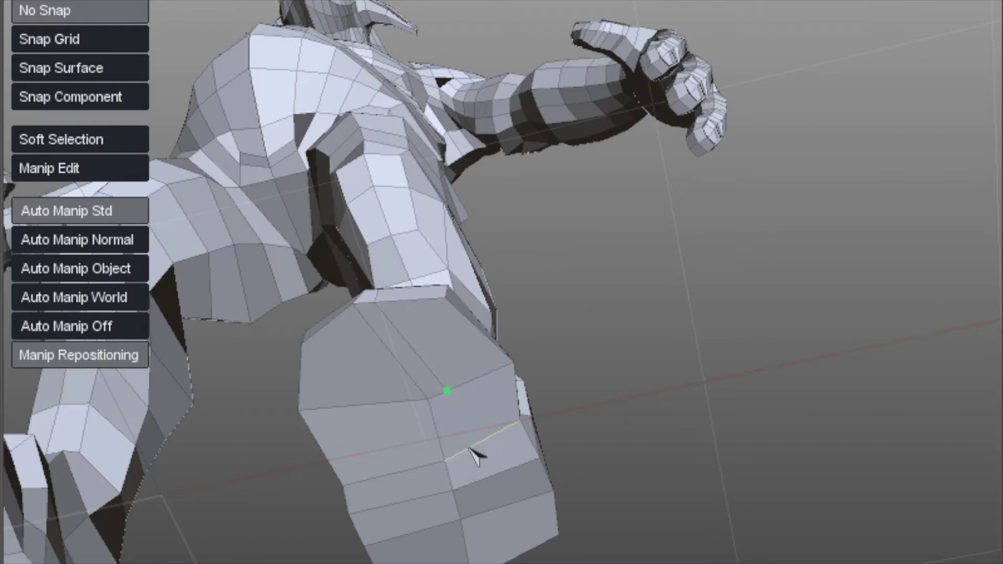
pyautogui.click(452, 490)
pyautogui.click(419, 466)
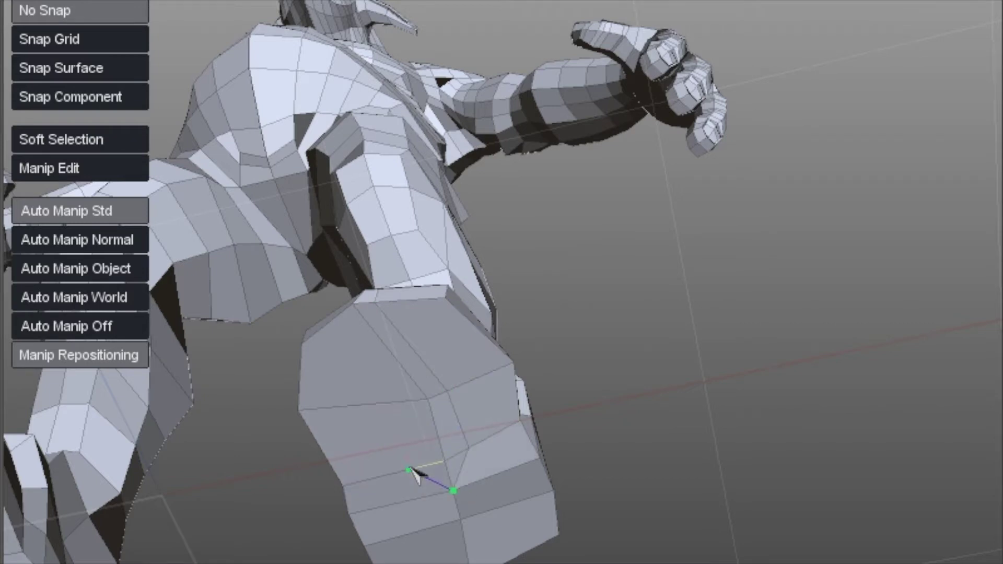
pyautogui.click(393, 402)
# Bring the cut back up to the top vertex and up the foot's top, then exit the cut tool.
pyautogui.keyDown('alt'); pyautogui.moveTo(394, 406); pyautogui.dragTo(441, 425); pyautogui.keyUp('alt')
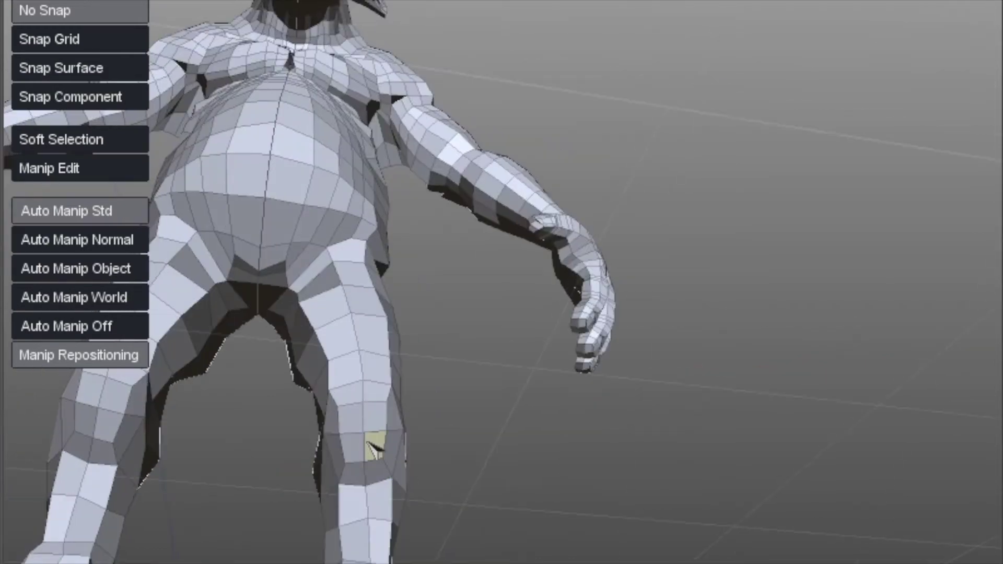
pyautogui.keyDown('alt'); pyautogui.moveTo(376, 447); pyautogui.dragTo(421, 173, button='right'); pyautogui.keyUp('alt')
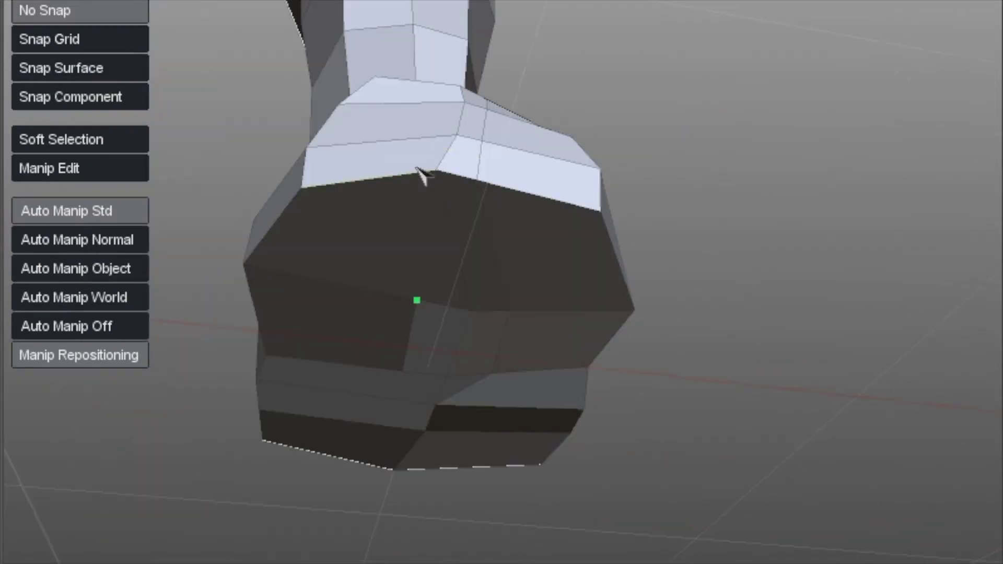
pyautogui.click(405, 174)
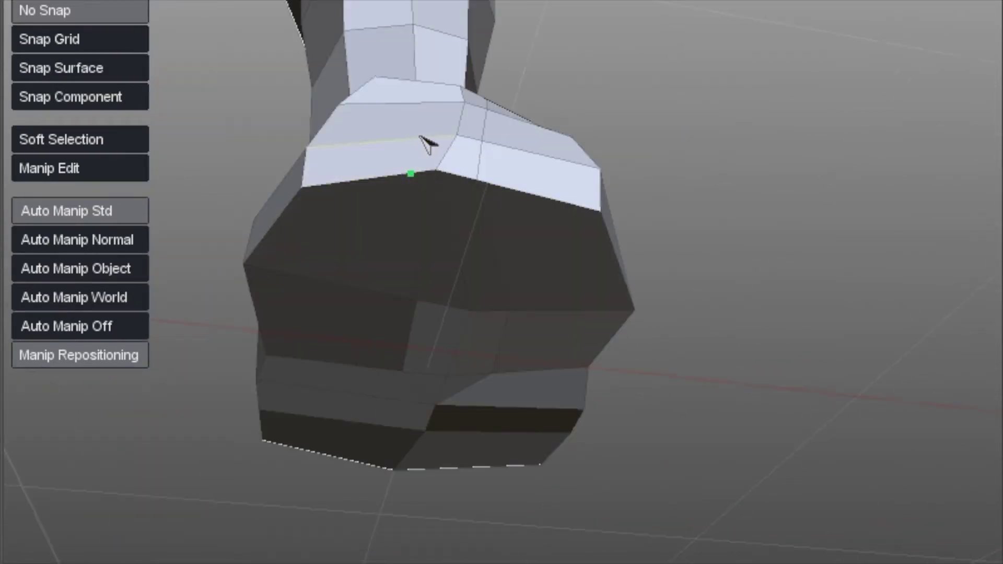
pyautogui.keyDown('alt'); pyautogui.moveTo(463, 146); pyautogui.dragTo(415, 381); pyautogui.keyUp('alt')
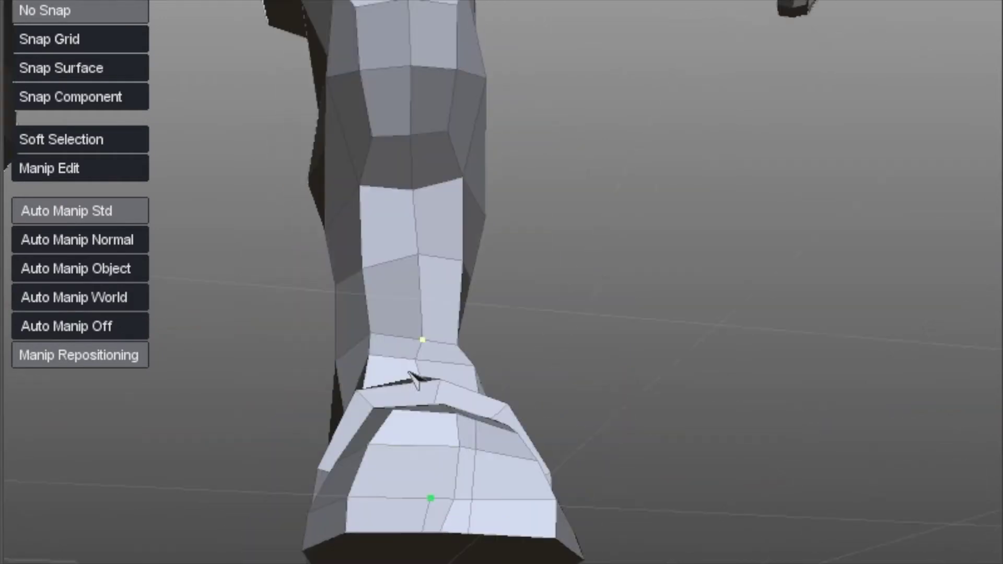
pyautogui.scroll(-5, 432, 421)
pyautogui.keyDown('alt'); pyautogui.moveTo(431, 421); pyautogui.dragTo(439, 441); pyautogui.keyUp('alt')
pyautogui.click(432, 442)
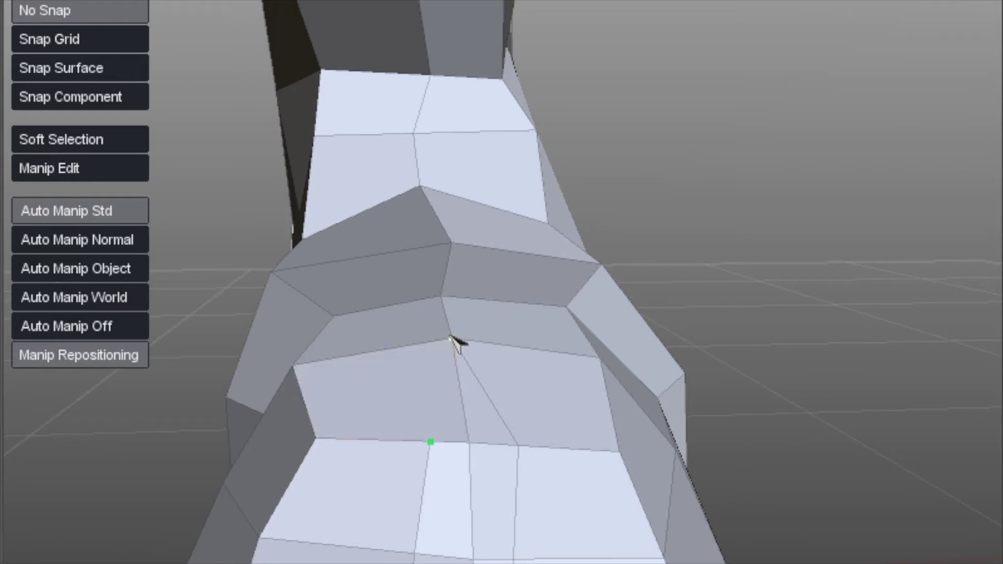
pyautogui.keyDown('alt'); pyautogui.moveTo(544, 308); pyautogui.dragTo(421, 377); pyautogui.keyUp('alt')
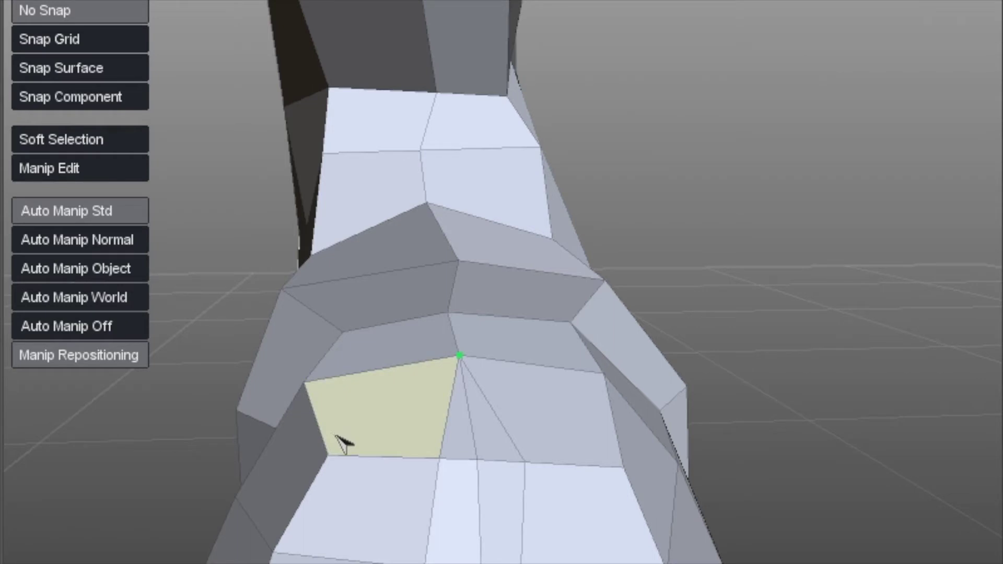
pyautogui.press('q')
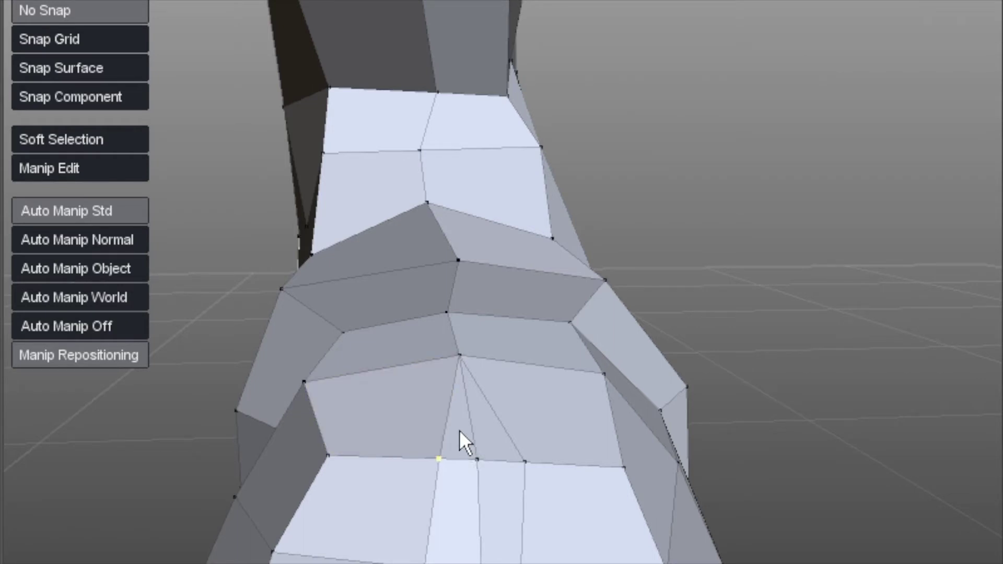
# Pull the foot's front vertices upward around the new cut to smooth the dent.
pyautogui.scroll(5, 470, 429)
pyautogui.scroll(-5, 413, 271)
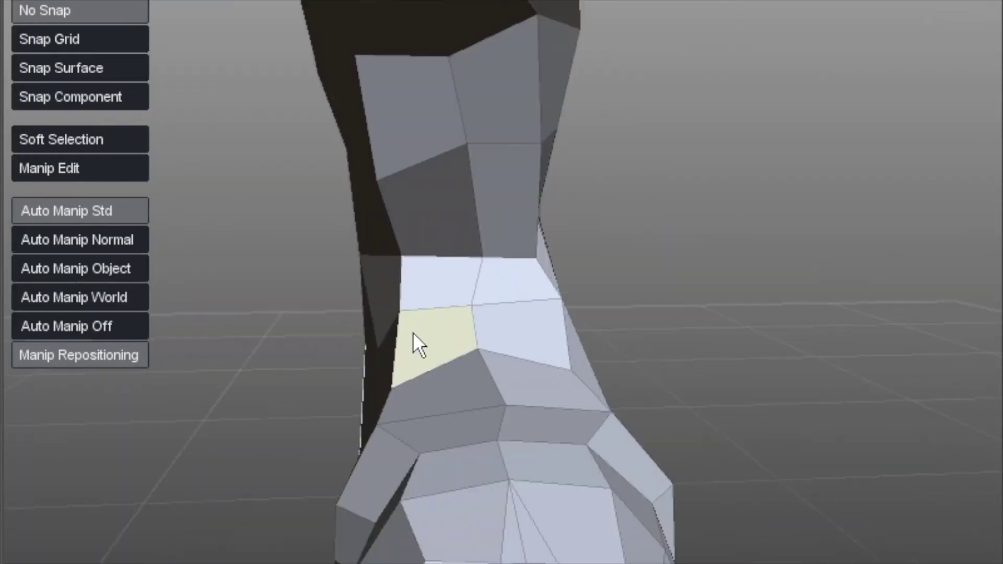
pyautogui.scroll(3, 491, 504)
pyautogui.scroll(-4, 522, 500)
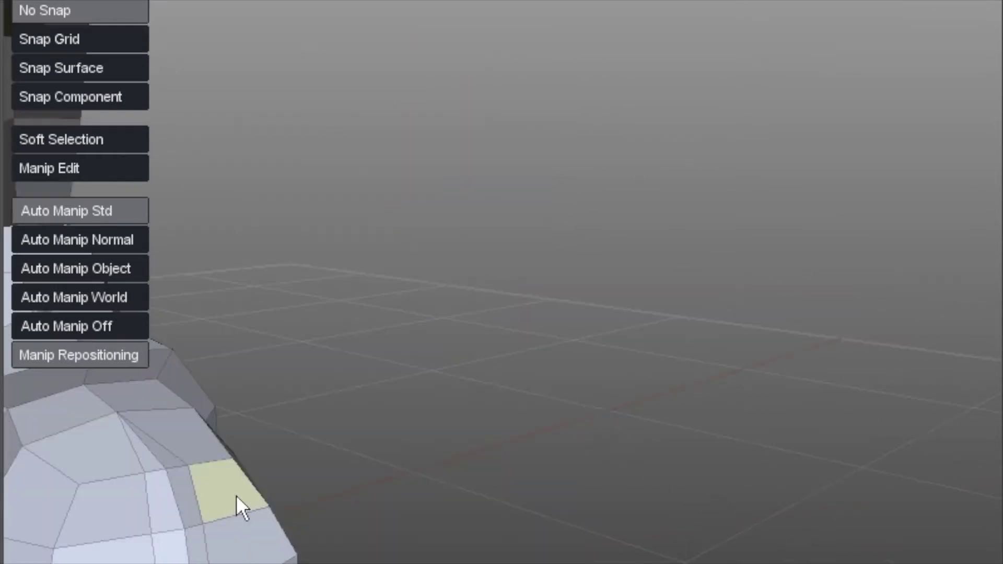
pyautogui.scroll(3, 168, 455)
pyautogui.scroll(-4, 168, 455)
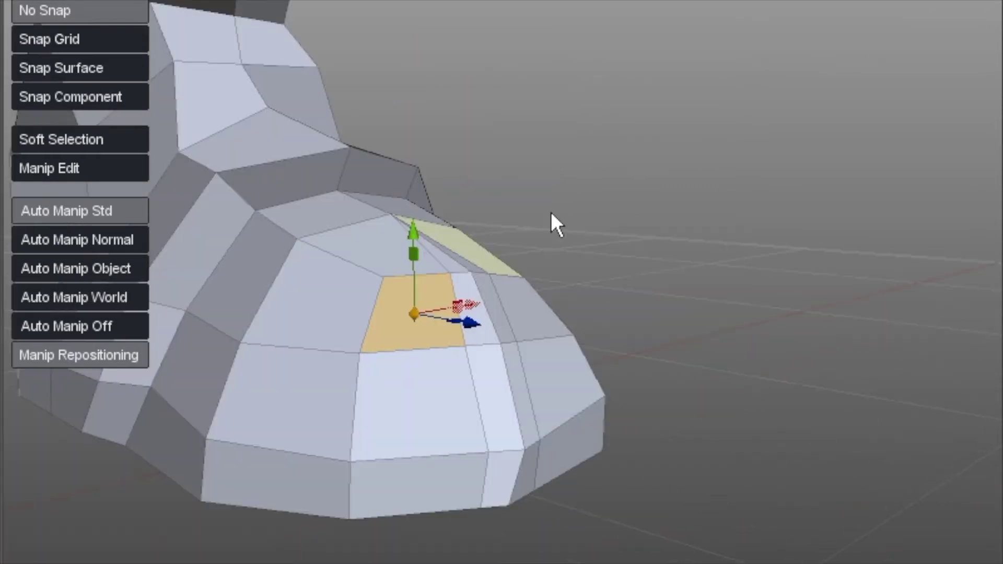
pyautogui.scroll(3, 443, 310)
pyautogui.moveTo(442, 309); pyautogui.dragTo(550, 307, button='middle')
pyautogui.moveTo(497, 288); pyautogui.dragTo(504, 339, button='middle')
pyautogui.moveTo(553, 311); pyautogui.dragTo(488, 238)
pyautogui.moveTo(565, 290); pyautogui.dragTo(566, 226)
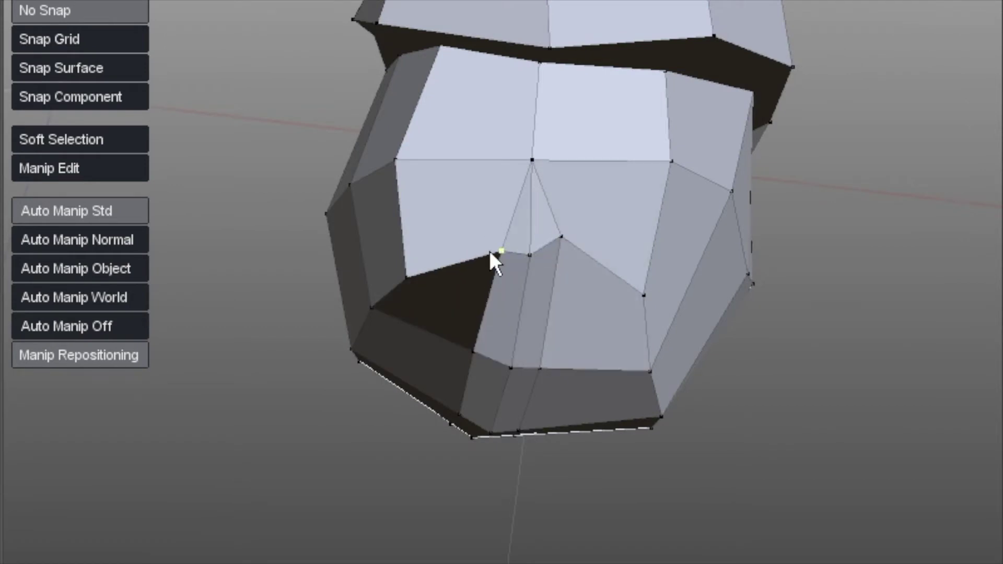
# Lift the dark face's vertices, shift one right to straighten the strip, and pick the top edge.
pyautogui.moveTo(490, 252); pyautogui.dragTo(493, 225)
pyautogui.moveTo(419, 267); pyautogui.dragTo(408, 230)
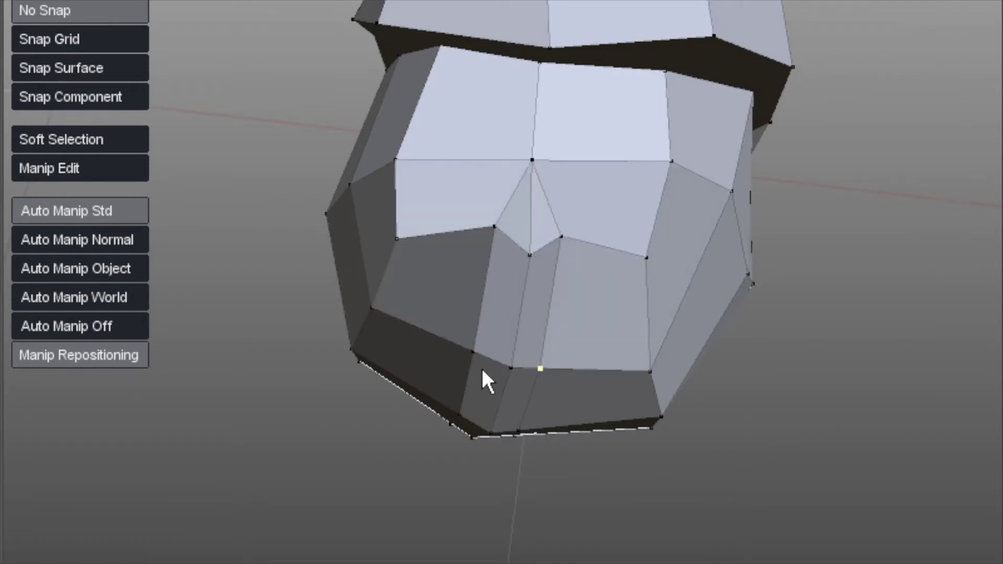
pyautogui.moveTo(483, 376); pyautogui.dragTo(524, 212, button='middle')
pyautogui.moveTo(557, 236); pyautogui.dragTo(579, 232)
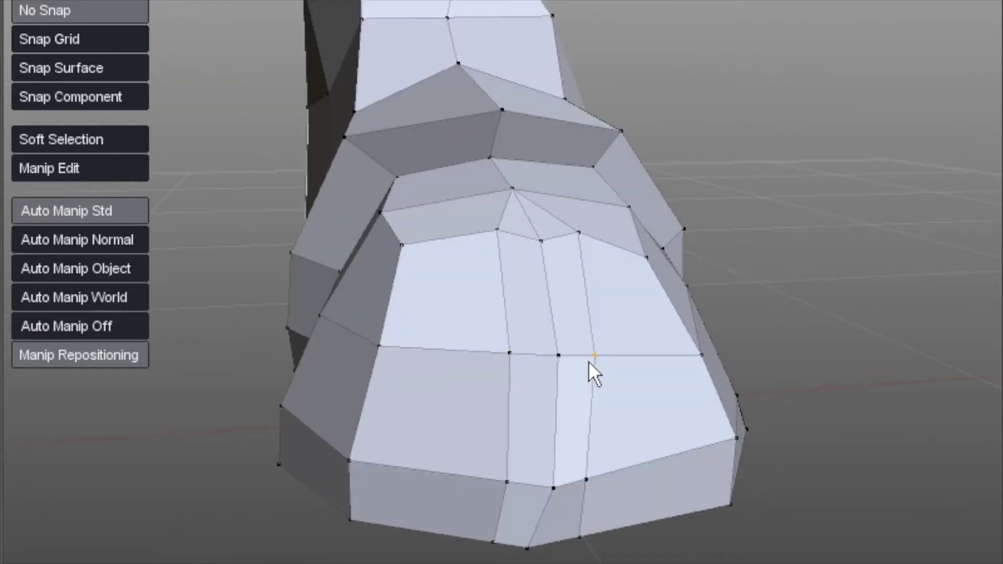
pyautogui.moveTo(540, 493); pyautogui.dragTo(541, 249, button='middle')
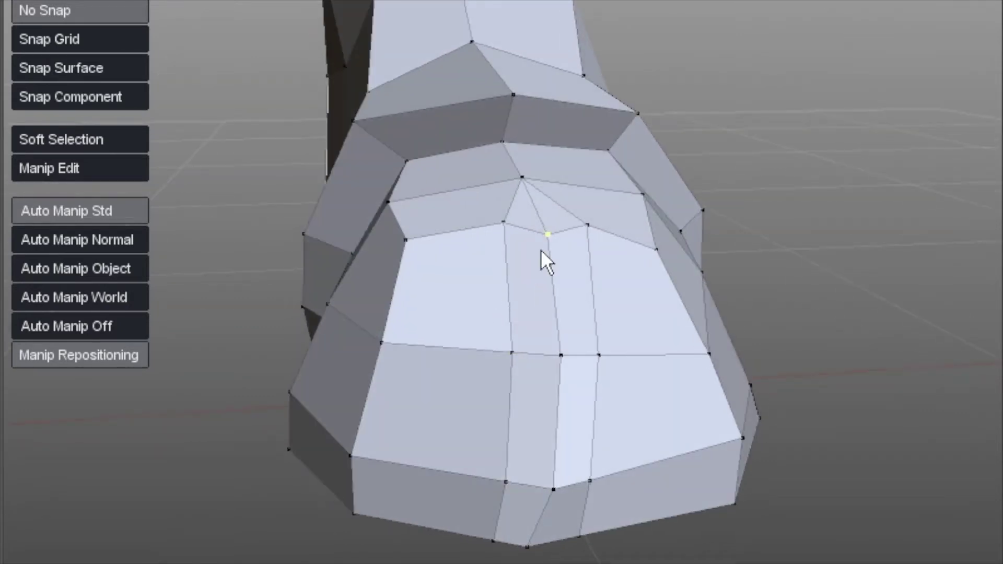
pyautogui.click(537, 217)
# Delete the unwanted edge and the stray vertex on the foot surface.
pyautogui.press('Delete')
pyautogui.moveTo(513, 397); pyautogui.dragTo(491, 467, button='middle')
pyautogui.click(478, 473)
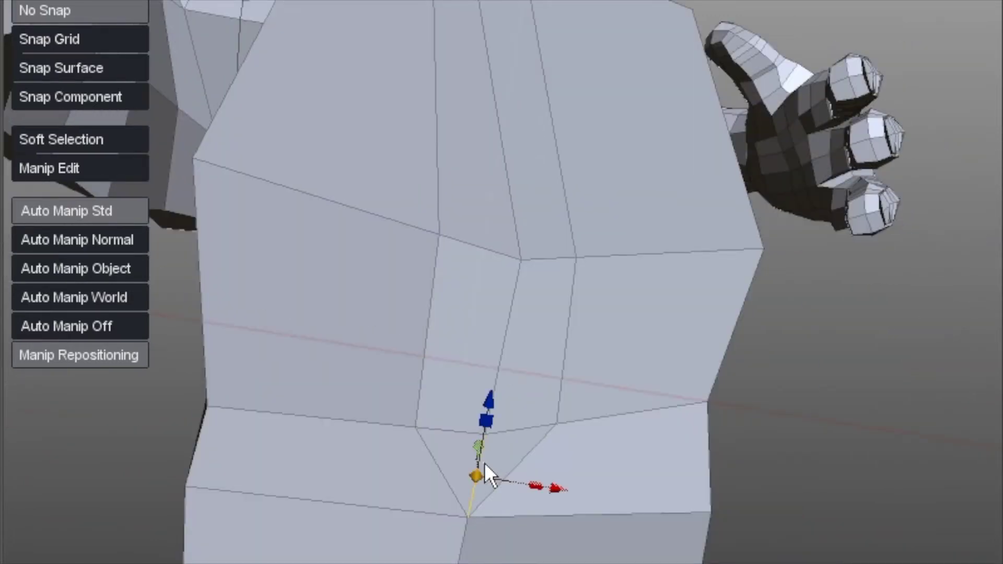
pyautogui.press('Delete')
# Select the vertical strip of faces down the foot front and across the sole.
pyautogui.click(503, 431)
pyautogui.keyDown('shift'); pyautogui.click(472, 356); pyautogui.keyUp('shift')
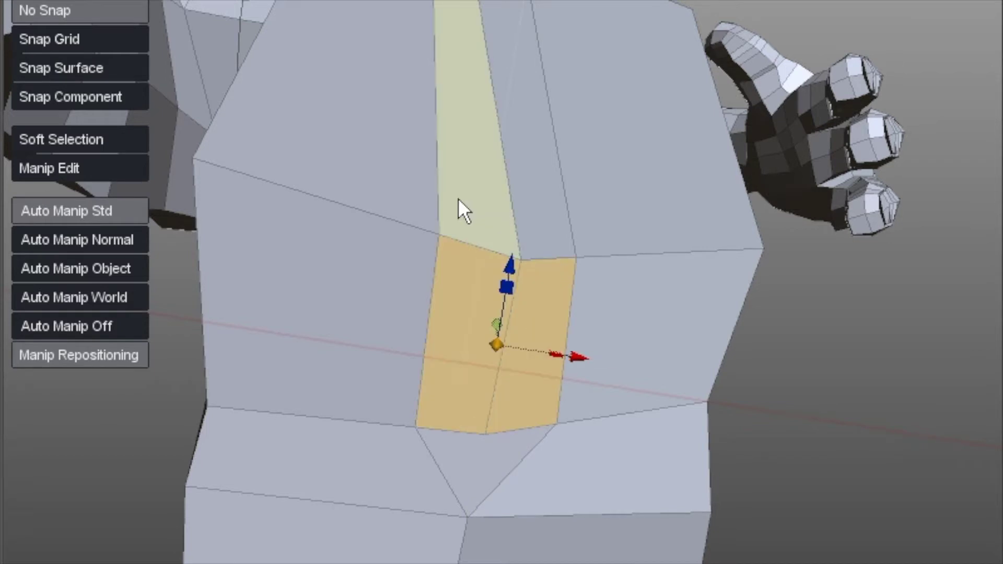
pyautogui.keyDown('shift'); pyautogui.click(459, 209); pyautogui.keyUp('shift')
pyautogui.keyDown('shift'); pyautogui.click(537, 142); pyautogui.keyUp('shift')
pyautogui.moveTo(493, 81); pyautogui.dragTo(465, 320, button='middle')
pyautogui.keyDown('shift'); pyautogui.click(472, 219); pyautogui.keyUp('shift')
pyautogui.keyDown('shift'); pyautogui.click(491, 202); pyautogui.keyUp('shift')
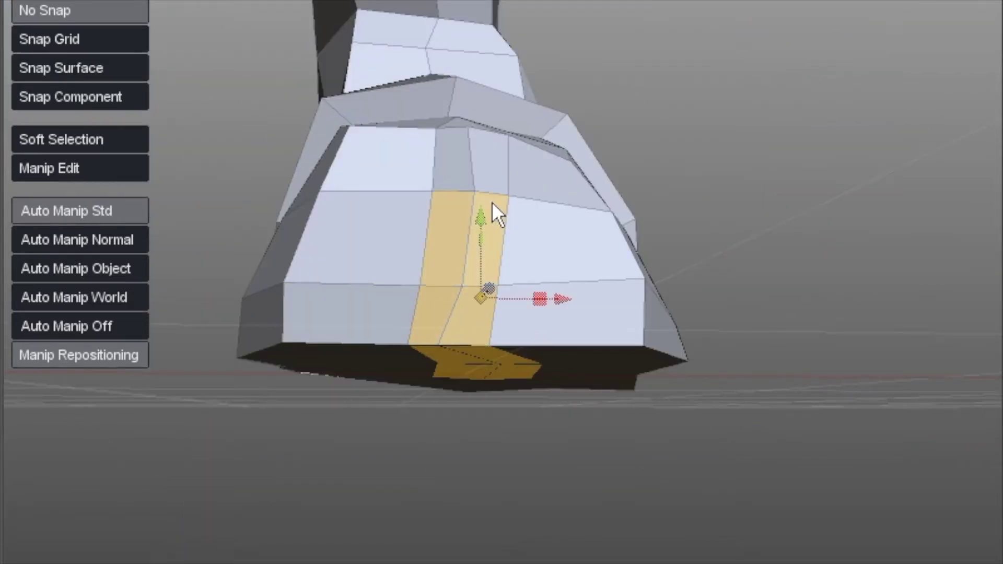
pyautogui.keyDown('shift'); pyautogui.click(468, 151); pyautogui.keyUp('shift')
pyautogui.keyDown('shift'); pyautogui.click(460, 139); pyautogui.keyUp('shift')
pyautogui.moveTo(459, 139); pyautogui.dragTo(425, 281, button='middle')
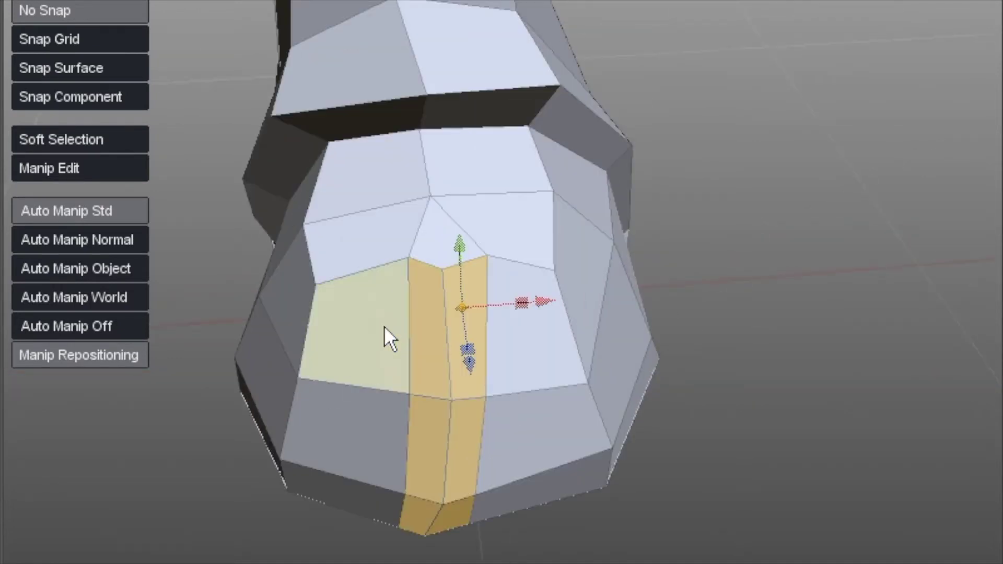
pyautogui.moveTo(383, 326); pyautogui.dragTo(338, 214, button='middle')
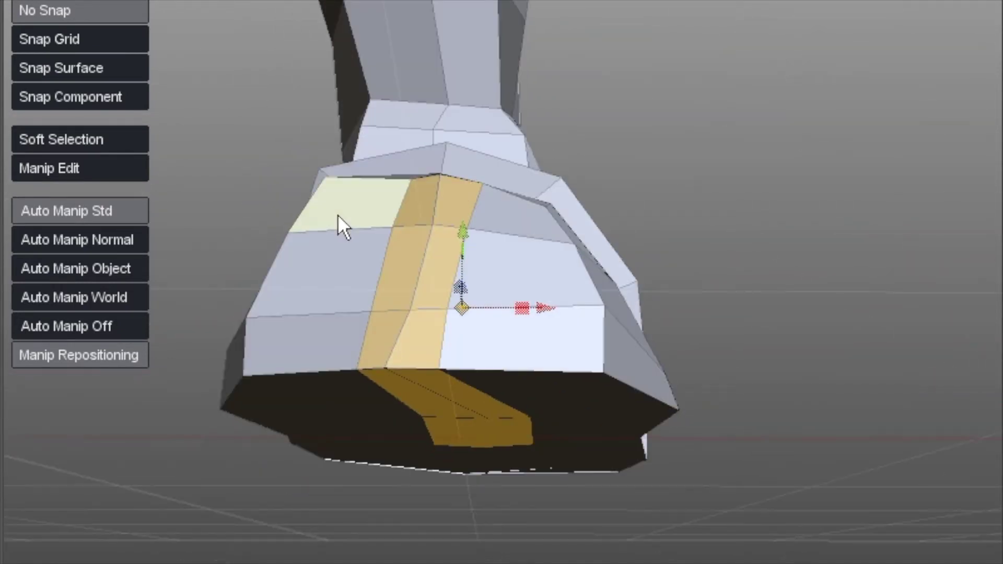
# Push the selected face strip inward with Local Move to form a cleft.
pyautogui.click(403, 267)
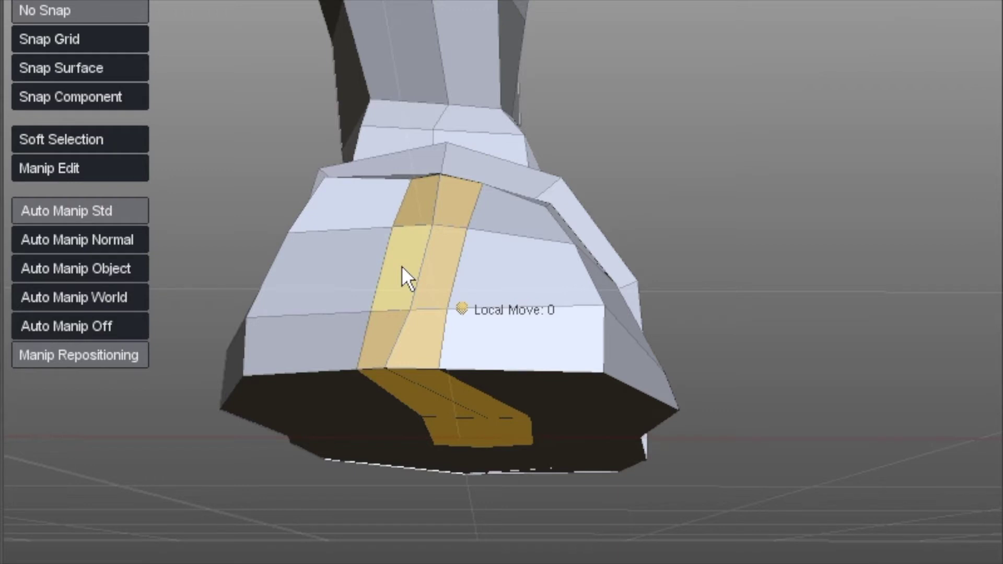
pyautogui.moveTo(466, 306); pyautogui.dragTo(437, 306)
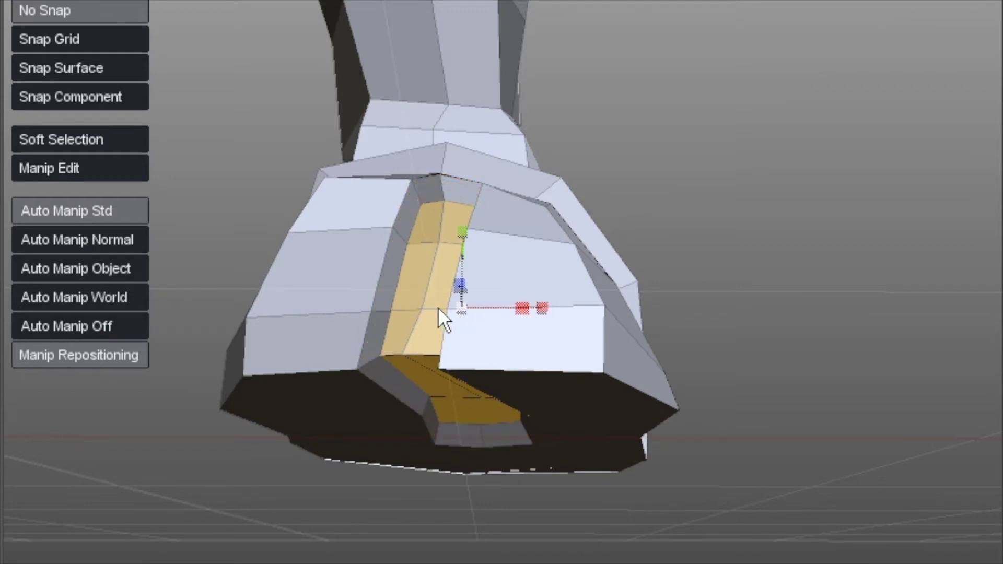
pyautogui.moveTo(438, 306); pyautogui.dragTo(350, 317, button='middle')
pyautogui.press('a')
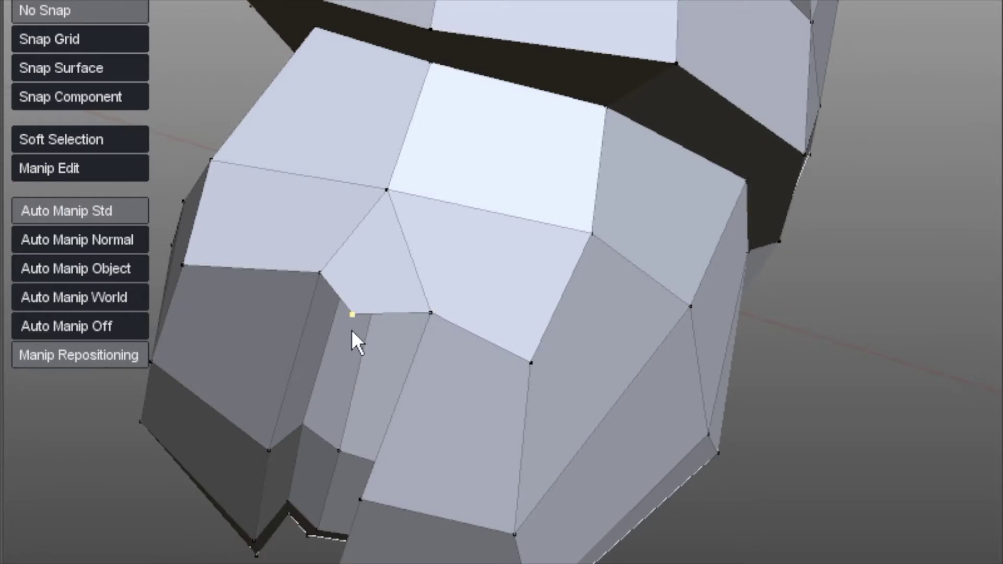
# Pull the toe slit vertices together to close most of the gap.
pyautogui.moveTo(353, 322); pyautogui.dragTo(376, 245)
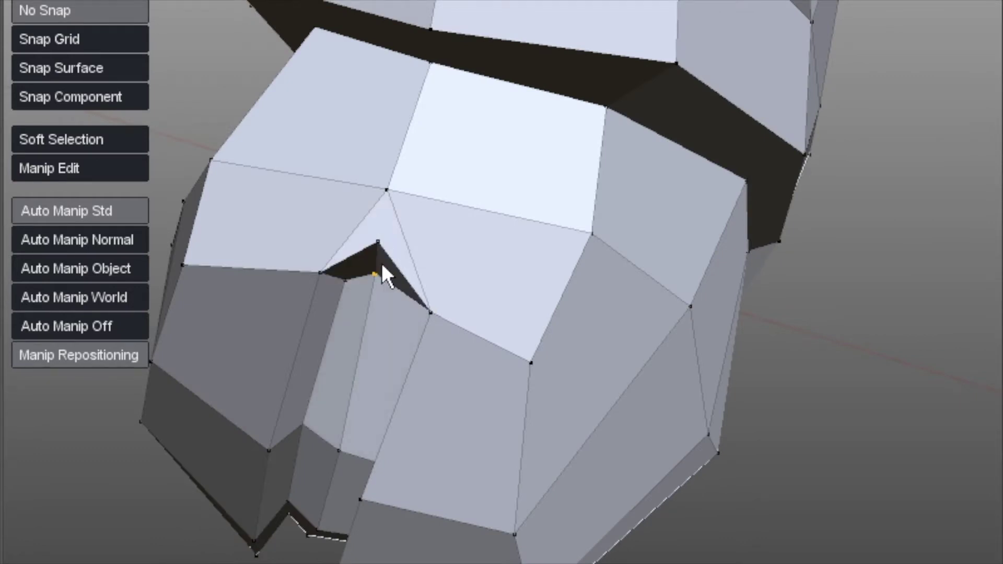
pyautogui.moveTo(384, 272)
pyautogui.mouseDown(button='middle')
pyautogui.moveTo(470, 157)
pyautogui.moveTo(365, 246)
pyautogui.mouseUp(button='middle')
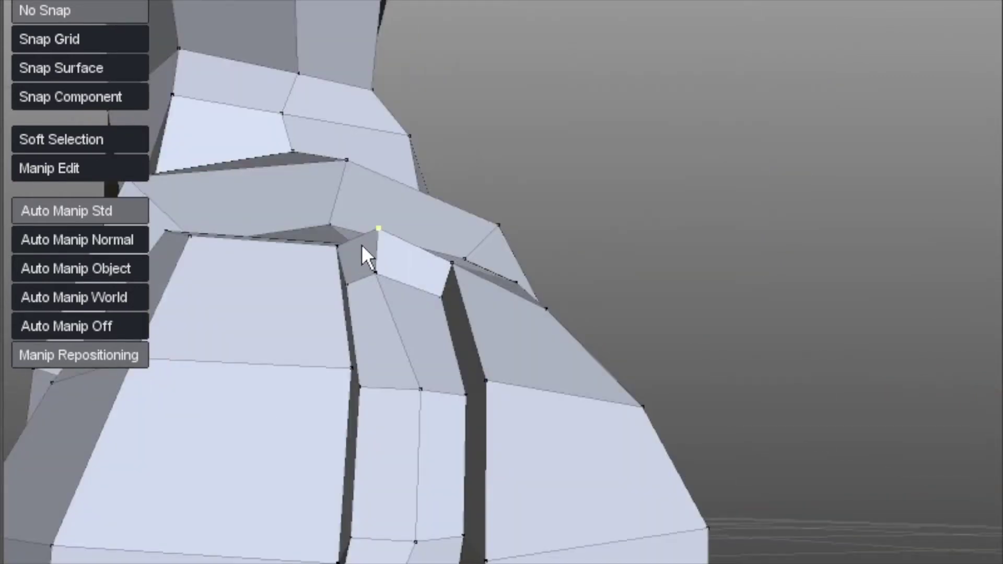
pyautogui.moveTo(371, 278); pyautogui.dragTo(346, 272, button='middle')
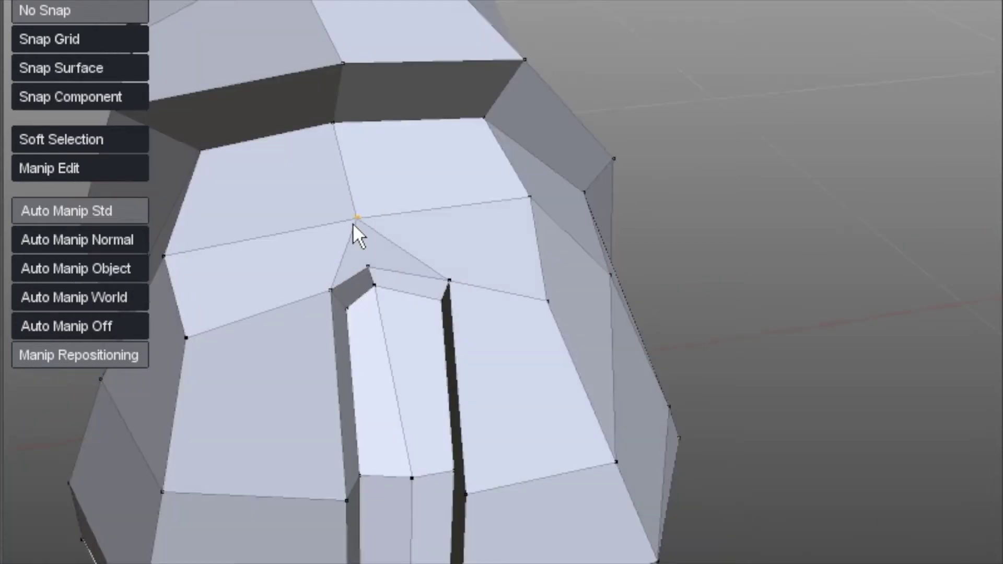
pyautogui.moveTo(354, 219); pyautogui.dragTo(359, 227)
pyautogui.moveTo(333, 291); pyautogui.dragTo(354, 266)
pyautogui.moveTo(421, 277); pyautogui.dragTo(381, 268)
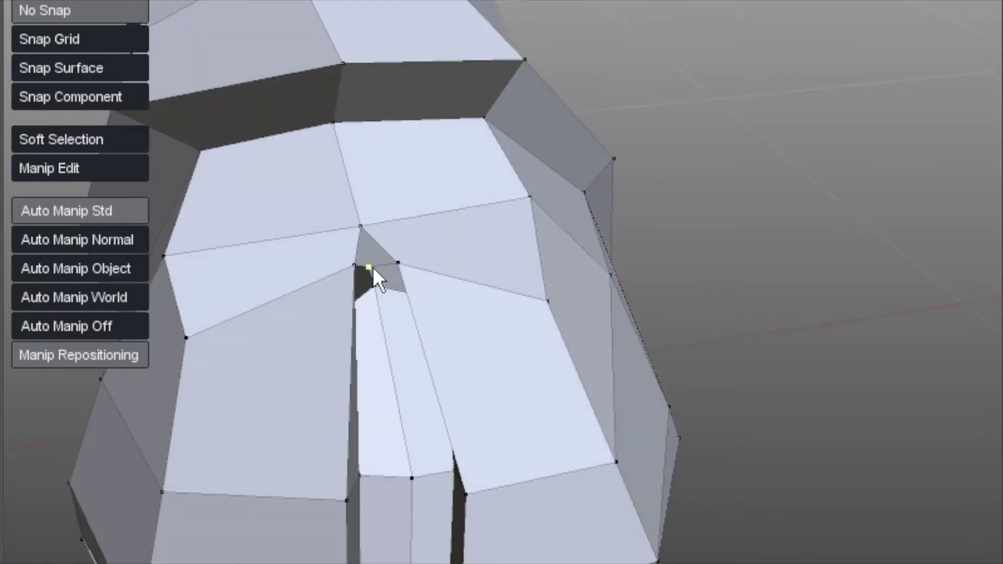
pyautogui.moveTo(373, 269); pyautogui.dragTo(361, 241, button='middle')
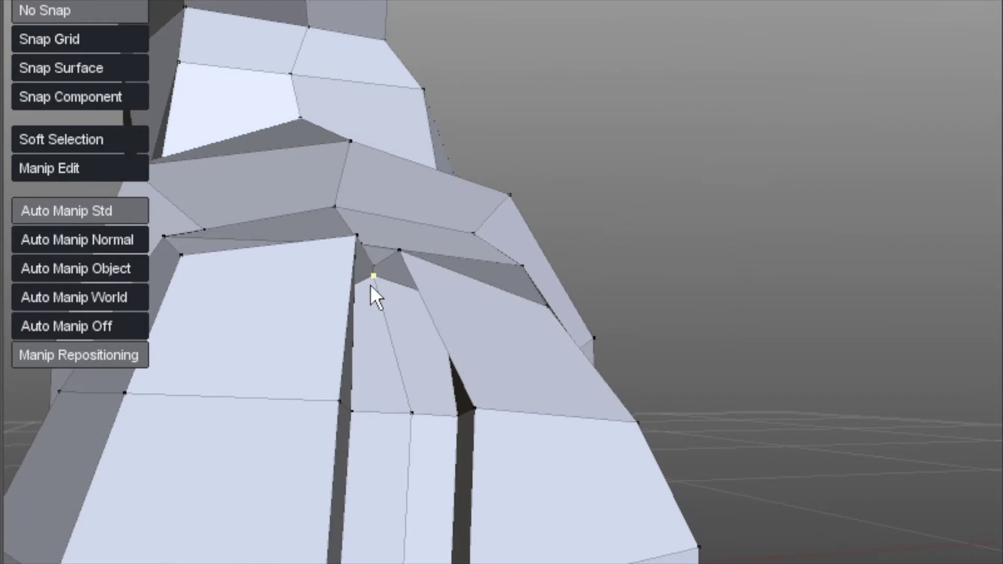
pyautogui.moveTo(362, 351); pyautogui.dragTo(388, 273, button='middle')
# Reposition the vertex between the toes, checking it from below and above.
pyautogui.moveTo(369, 406); pyautogui.dragTo(351, 533)
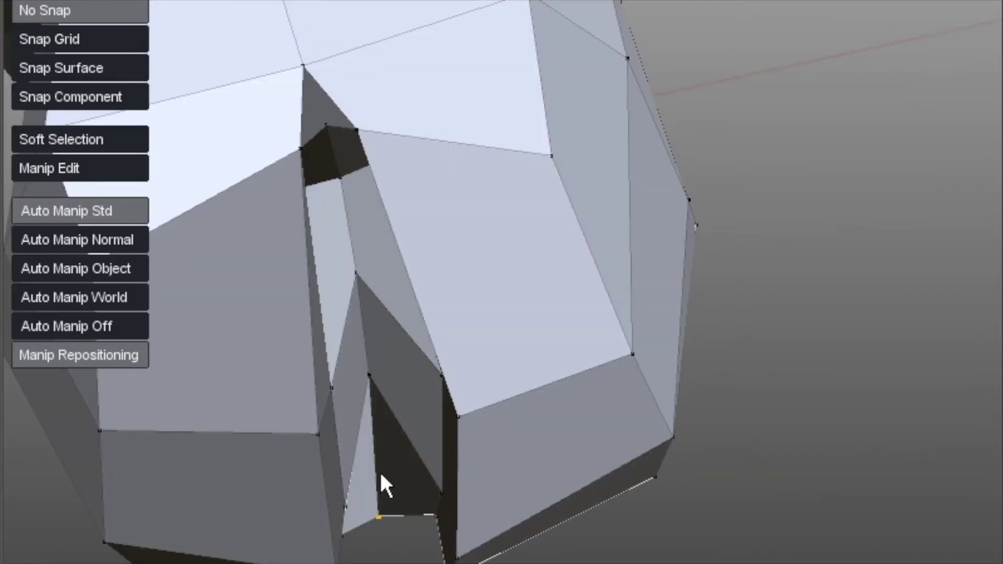
pyautogui.moveTo(381, 477); pyautogui.dragTo(358, 403, button='middle')
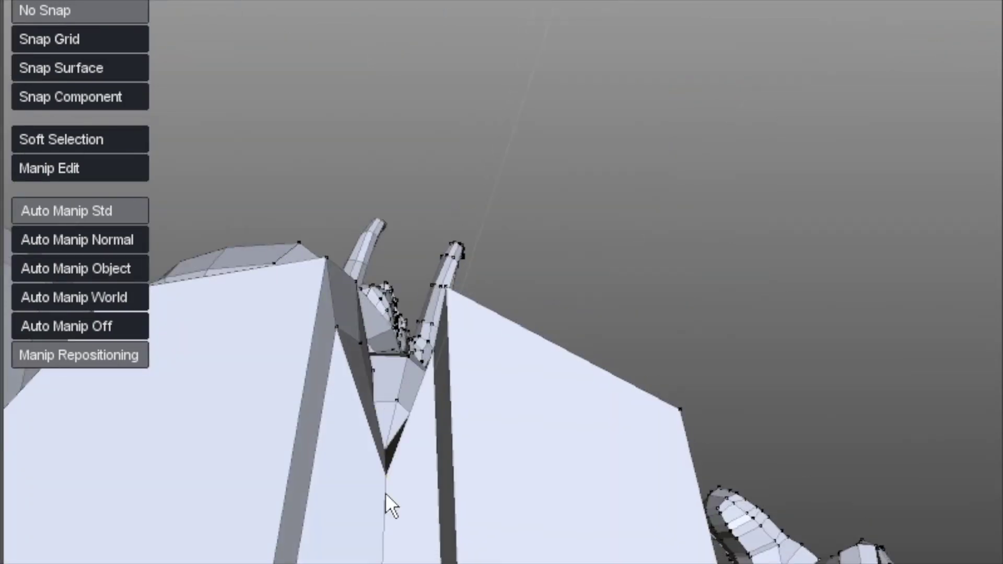
pyautogui.moveTo(384, 492); pyautogui.dragTo(363, 160, button='middle')
pyautogui.moveTo(362, 160); pyautogui.dragTo(362, 101)
pyautogui.moveTo(363, 101); pyautogui.dragTo(377, 186, button='middle')
pyautogui.moveTo(378, 186); pyautogui.dragTo(434, 211)
pyautogui.moveTo(434, 211); pyautogui.dragTo(342, 202, button='middle')
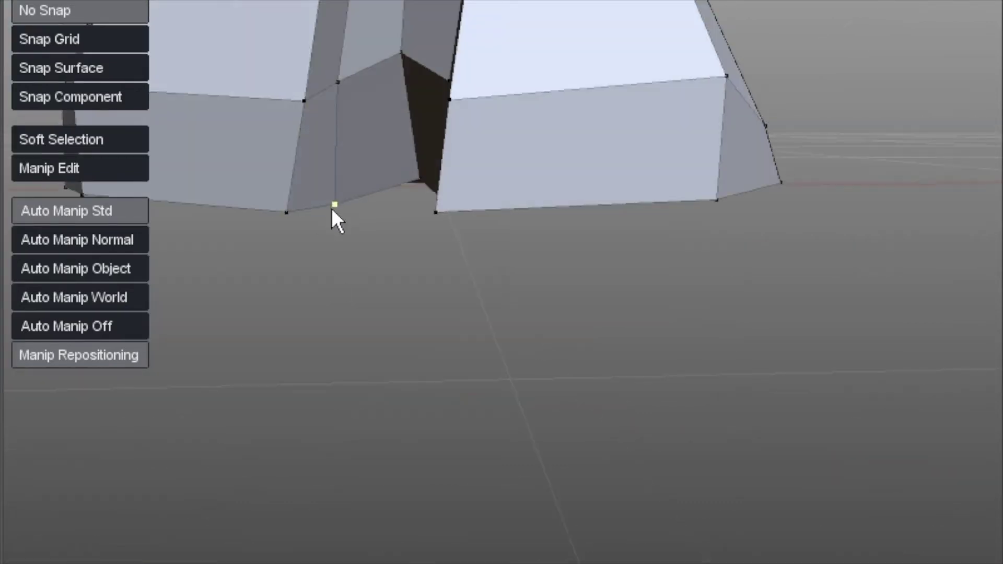
# Raise the vertex and surrounding mesh at the toes' centre to reshape the face between them.
pyautogui.moveTo(332, 209); pyautogui.dragTo(424, 43)
pyautogui.moveTo(424, 43); pyautogui.dragTo(400, 150, button='middle')
pyautogui.moveTo(400, 149); pyautogui.dragTo(403, 55)
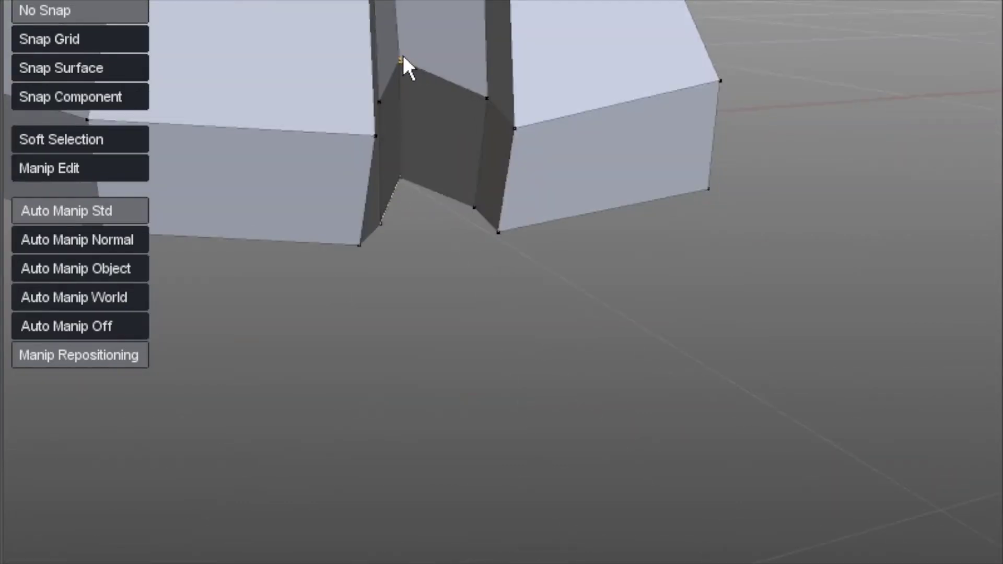
pyautogui.moveTo(402, 55); pyautogui.dragTo(406, 123, button='middle')
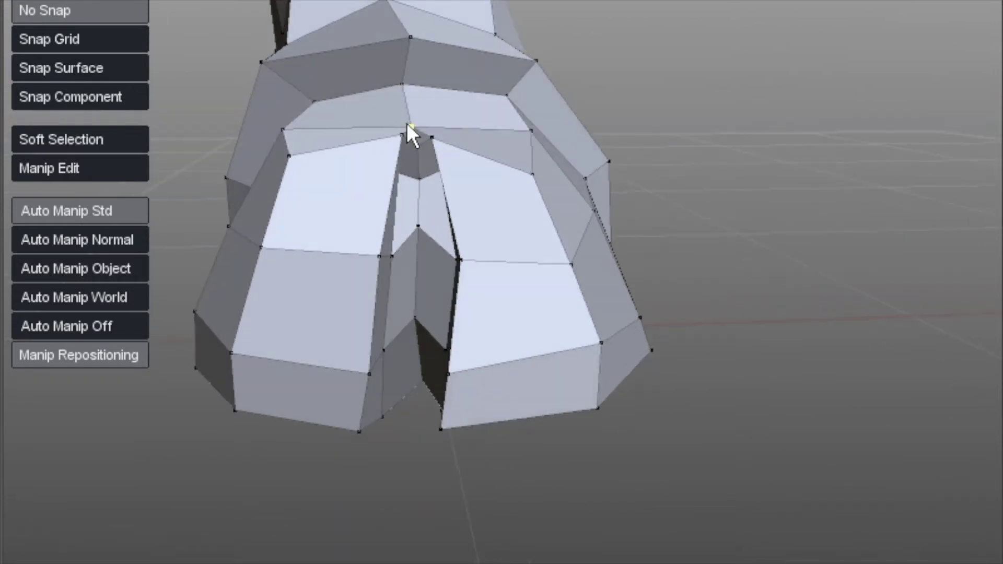
pyautogui.moveTo(409, 124); pyautogui.dragTo(410, 50)
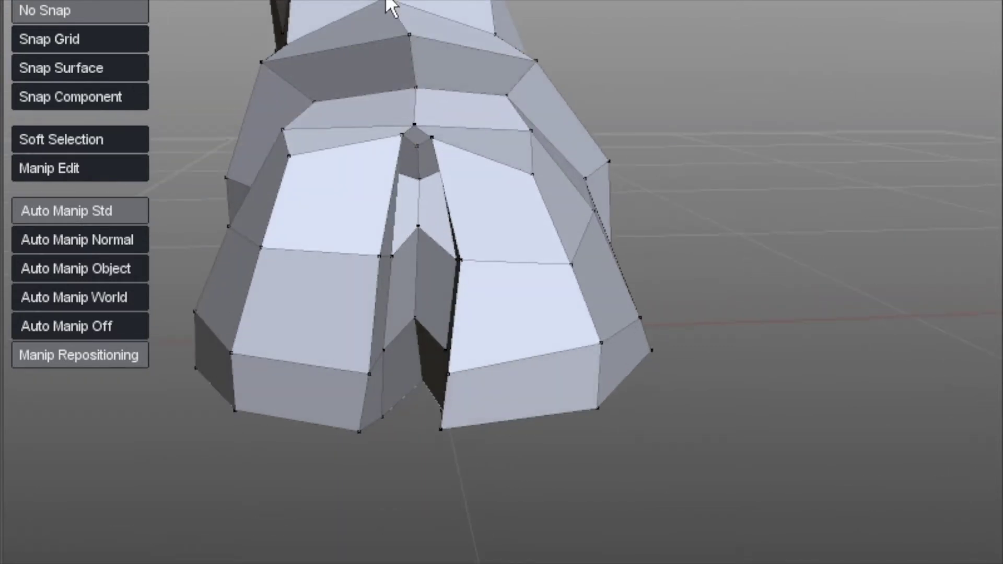
pyautogui.moveTo(389, 7); pyautogui.dragTo(417, 36, button='middle')
# Turn on smooth subdivision preview and raise the notch top and the slit-edge vertices on both sides.
pyautogui.press('c')
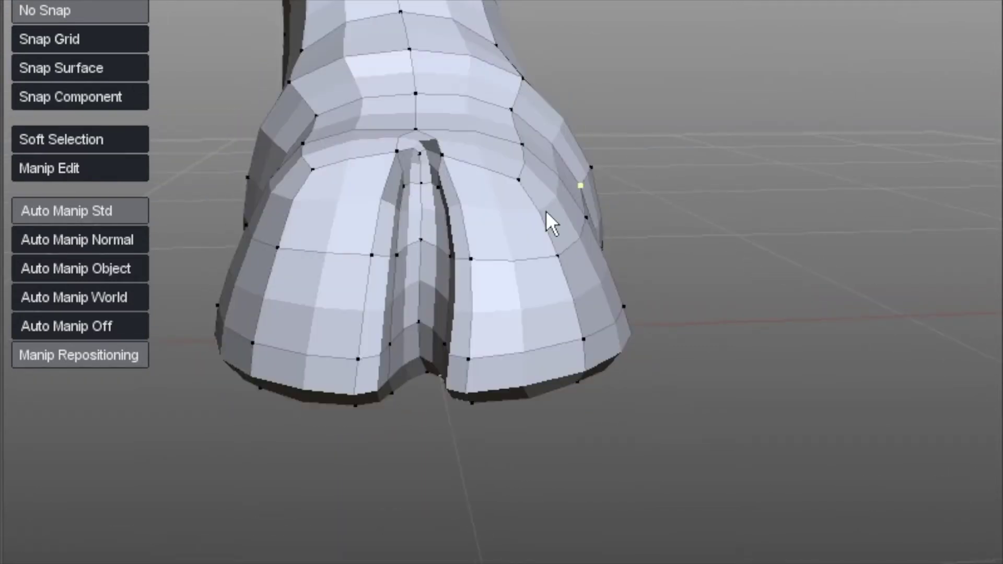
pyautogui.moveTo(552, 225); pyautogui.dragTo(355, 216, button='middle')
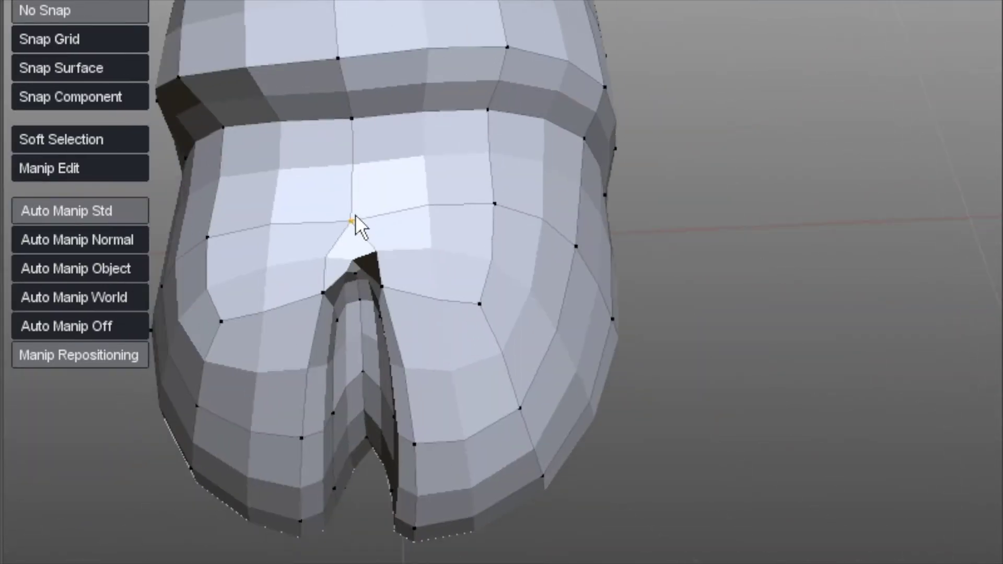
pyautogui.moveTo(356, 215); pyautogui.dragTo(354, 172)
pyautogui.moveTo(352, 274); pyautogui.dragTo(347, 234)
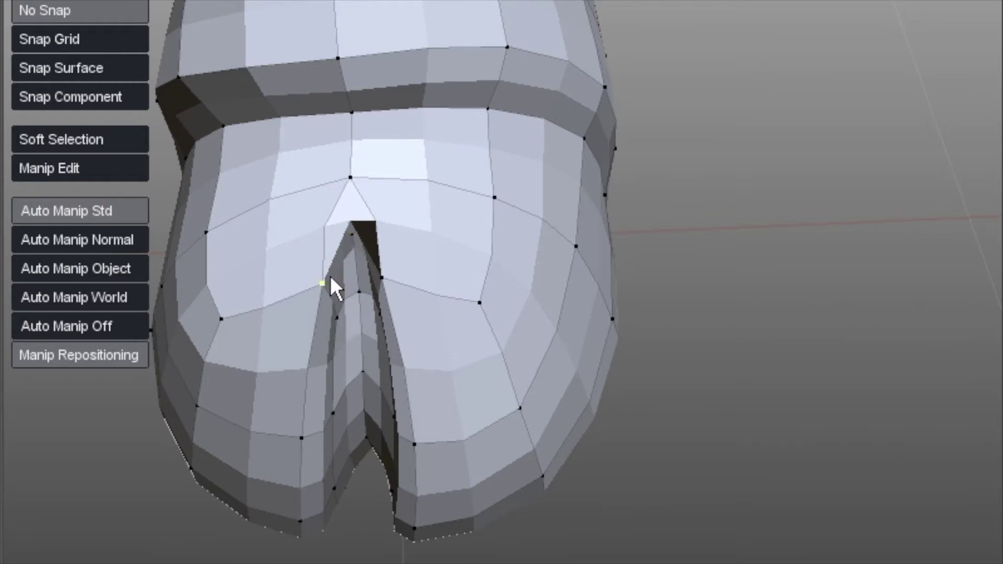
pyautogui.moveTo(321, 283); pyautogui.dragTo(332, 246)
pyautogui.moveTo(381, 277); pyautogui.dragTo(380, 238)
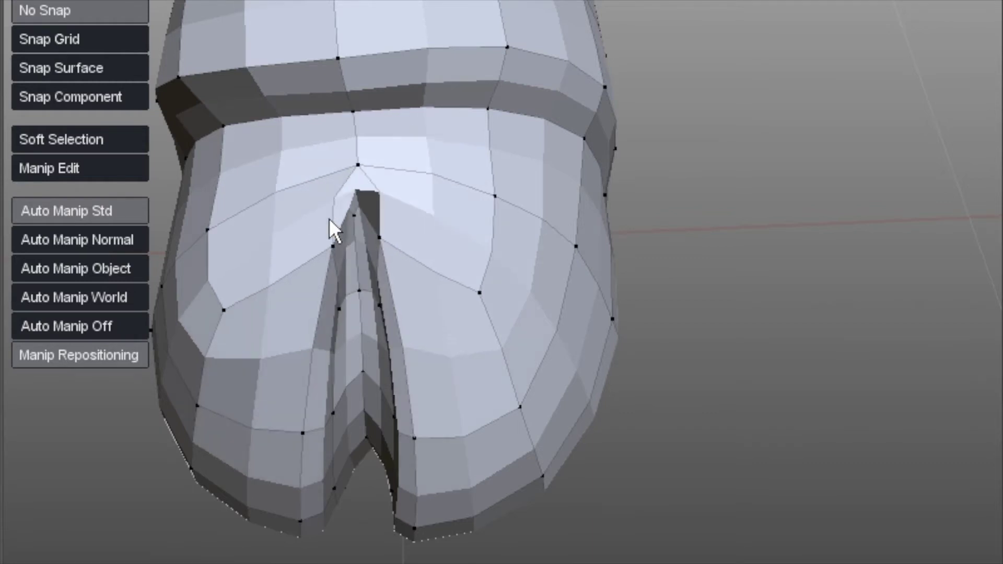
pyautogui.moveTo(329, 219); pyautogui.dragTo(346, 213)
# Lower the notch-top vertices and move the slit vertices inward to close and narrow the gap.
pyautogui.moveTo(359, 206); pyautogui.dragTo(332, 170, button='middle')
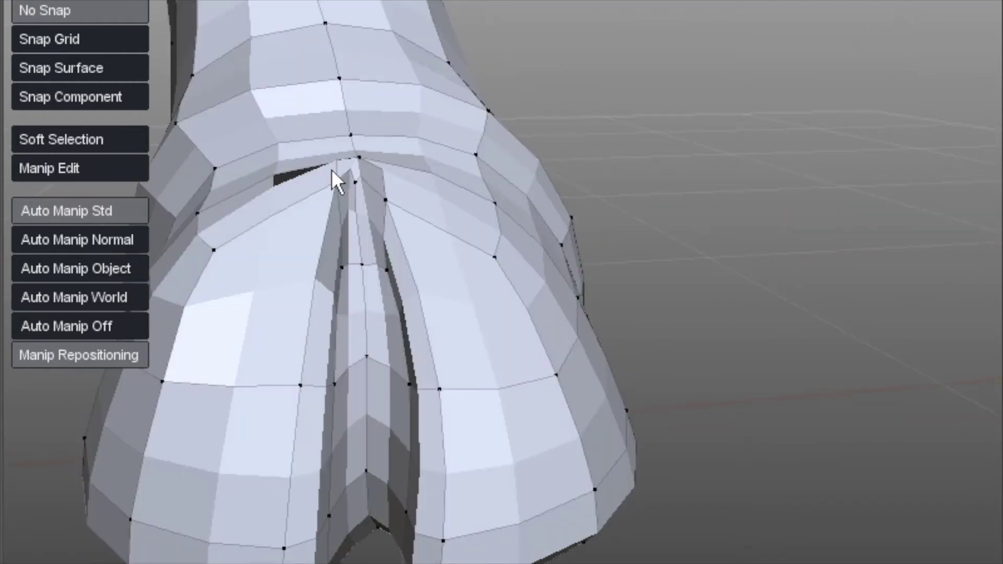
pyautogui.moveTo(331, 172); pyautogui.dragTo(335, 198)
pyautogui.moveTo(365, 166); pyautogui.dragTo(347, 205)
pyautogui.moveTo(385, 273); pyautogui.dragTo(376, 275)
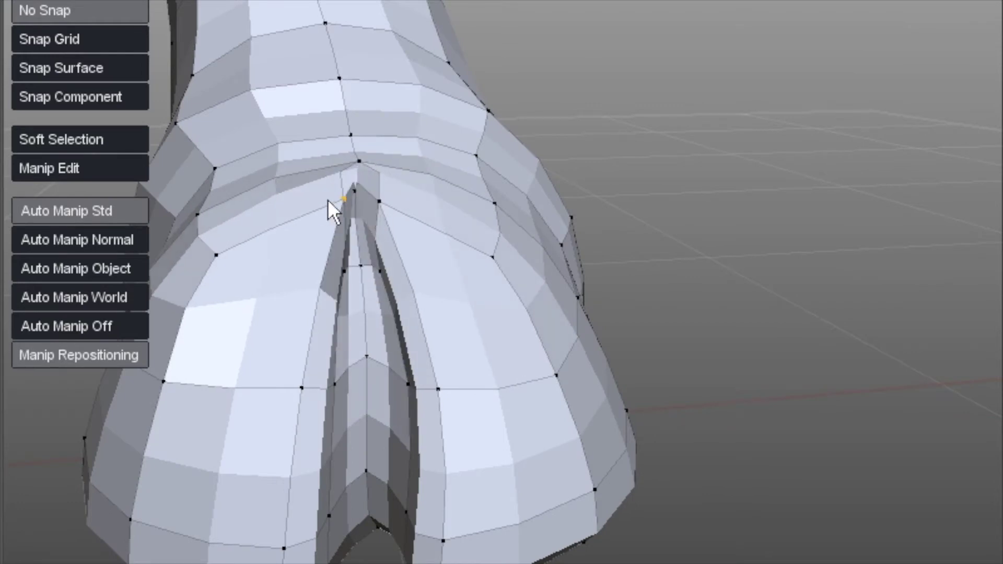
pyautogui.moveTo(327, 199); pyautogui.dragTo(332, 290, button='middle')
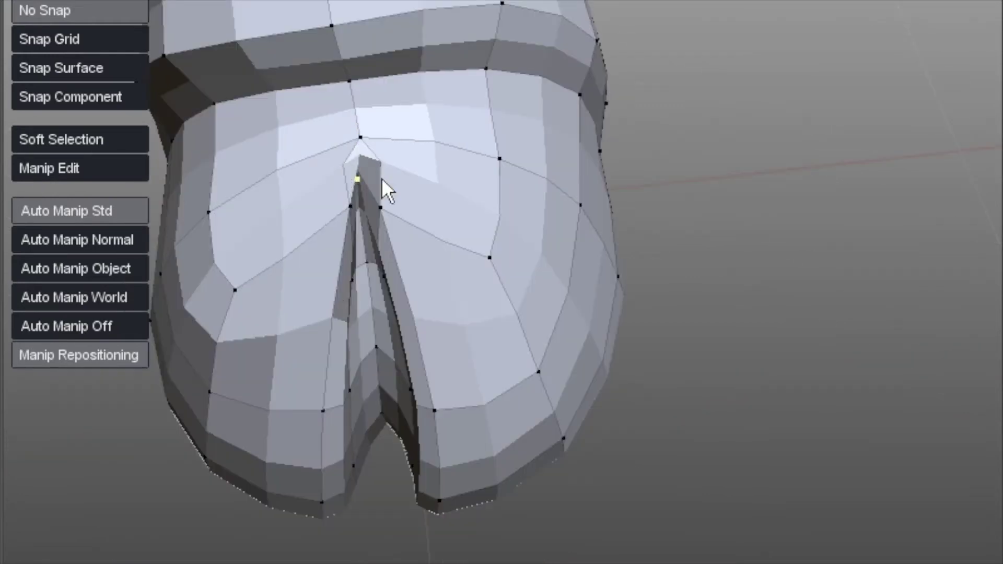
# Select the face loop around the hoof and insert a new edge loop, sliding it into place.
pyautogui.press('d')
pyautogui.moveTo(440, 111); pyautogui.dragTo(528, 141)
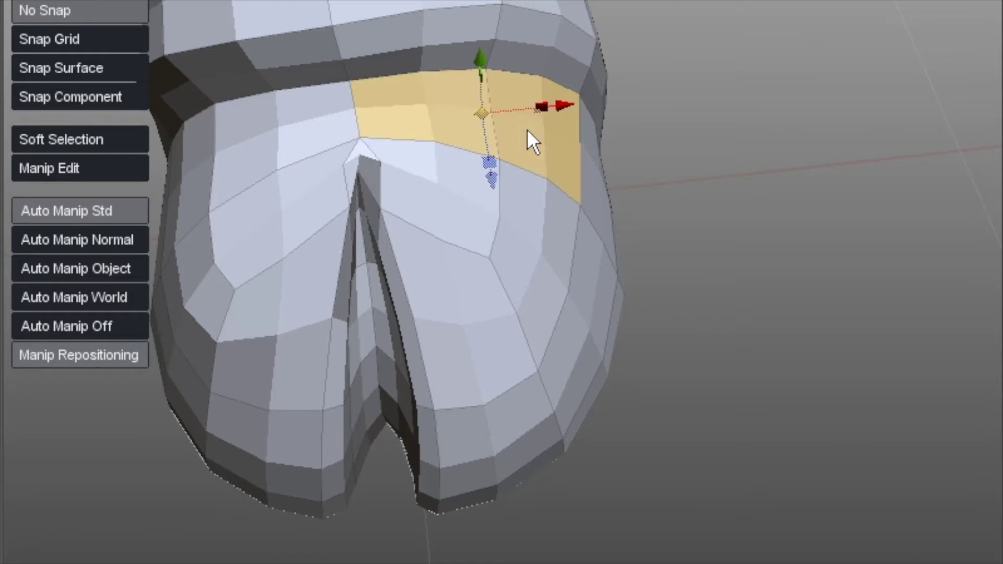
pyautogui.doubleClick(528, 133)
pyautogui.hotkey('shift', 'l')
pyautogui.moveTo(527, 130); pyautogui.dragTo(463, 153)
pyautogui.moveTo(522, 282); pyautogui.dragTo(459, 239, button='middle')
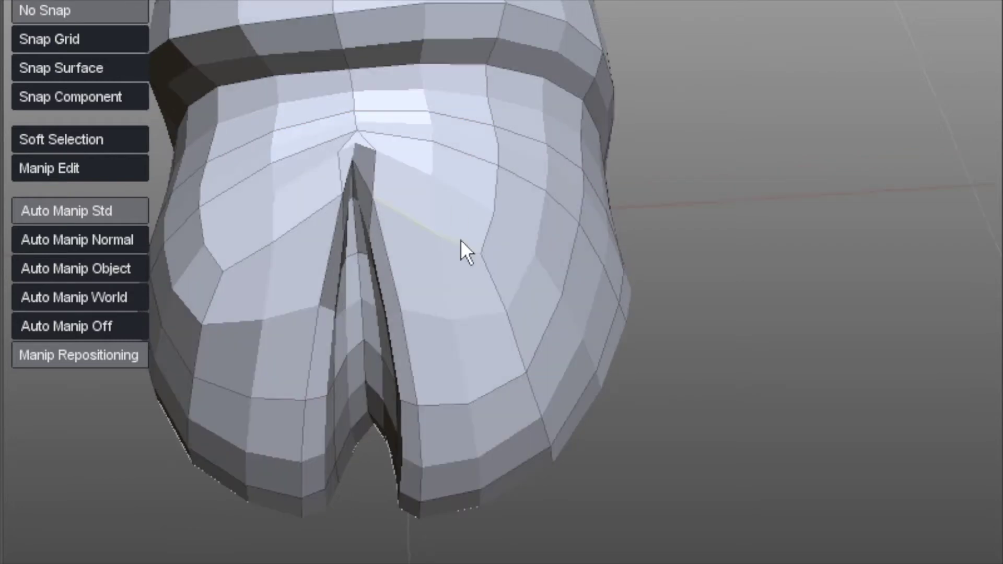
# Select face loops and a single face on the hoof front, inspecting from another side.
pyautogui.click(453, 205)
pyautogui.keyDown('shift'); pyautogui.click(535, 234); pyautogui.keyUp('shift')
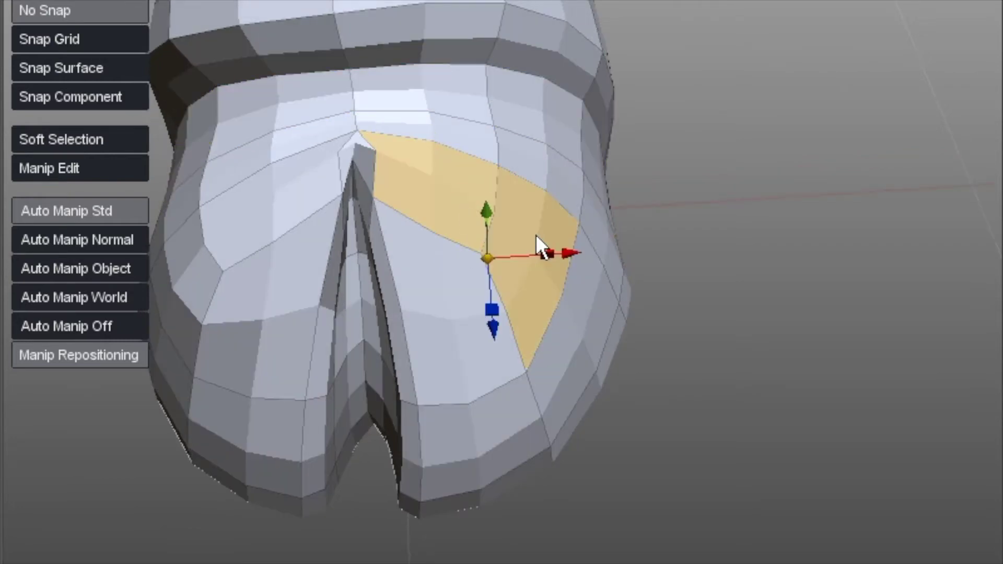
pyautogui.doubleClick(535, 234)
pyautogui.click(525, 235)
pyautogui.moveTo(481, 261); pyautogui.dragTo(415, 190, button='middle')
pyautogui.scroll(3, 440, 267)
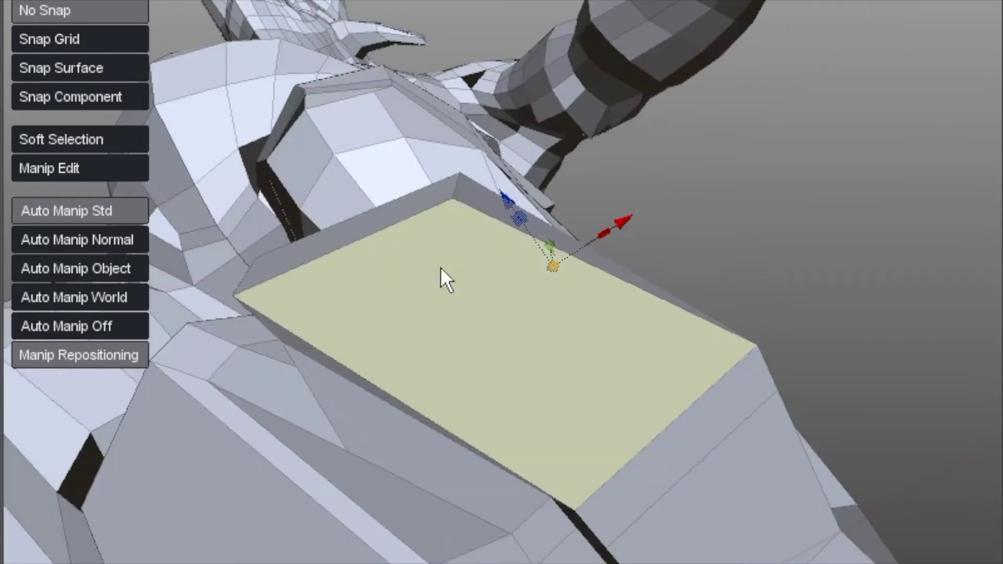
pyautogui.moveTo(357, 334); pyautogui.dragTo(253, 179, button='middle')
# Back in vertex mode, lower a vertex near the hoof tip.
pyautogui.press('1')
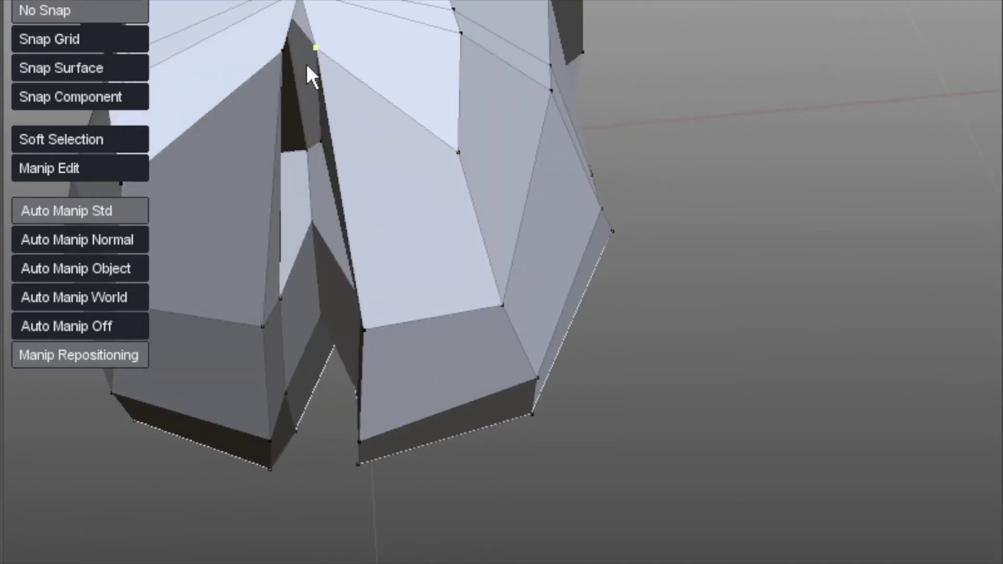
pyautogui.moveTo(308, 74); pyautogui.dragTo(304, 41, button='middle')
pyautogui.moveTo(309, 80); pyautogui.dragTo(344, 46, button='middle')
pyautogui.moveTo(345, 47); pyautogui.dragTo(376, 78)
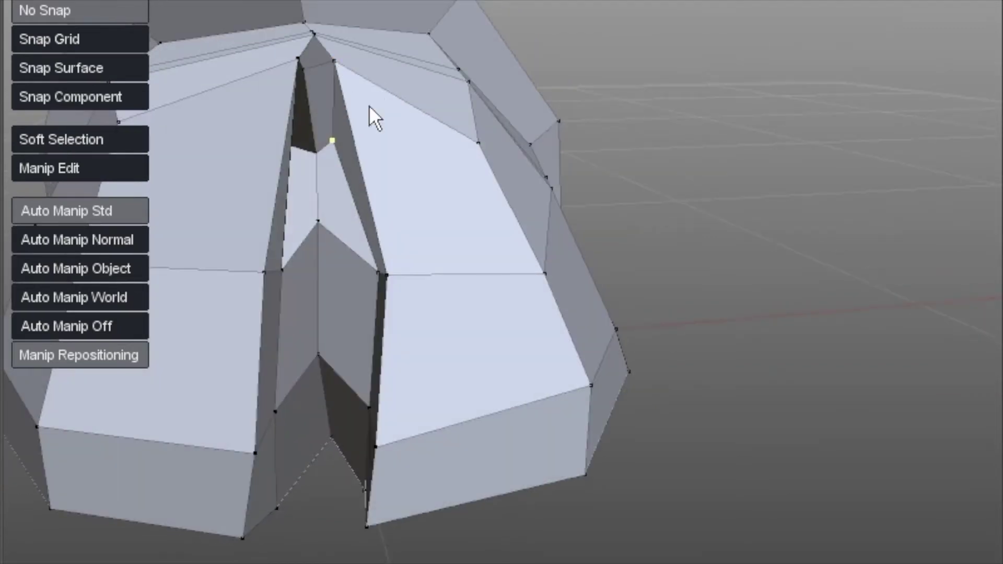
pyautogui.moveTo(369, 105); pyautogui.dragTo(414, 98, button='middle')
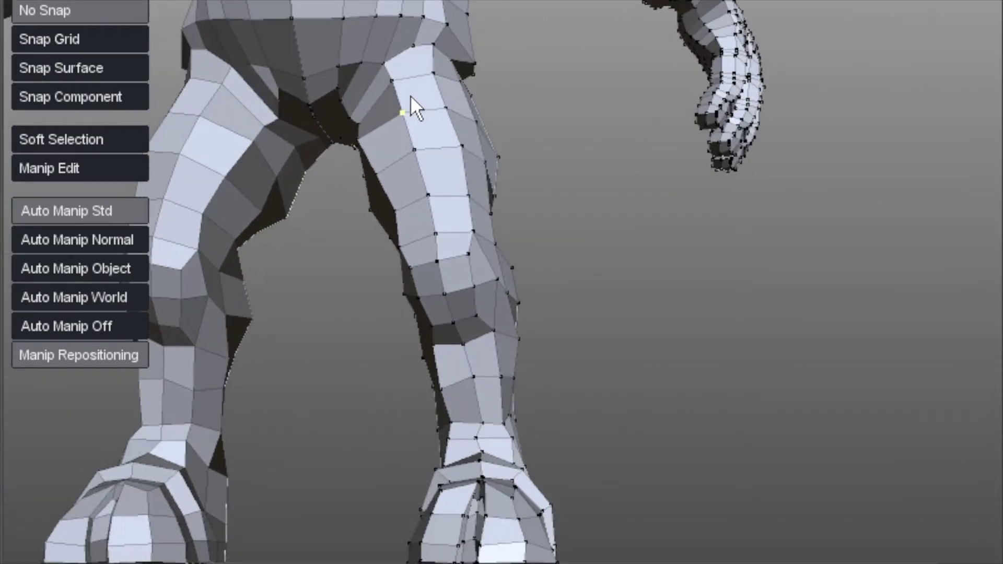
# Select the face and edge loops running up the leg and a patch of thigh faces.
pyautogui.click(410, 97)
pyautogui.moveTo(452, 230); pyautogui.dragTo(209, 364, button='middle')
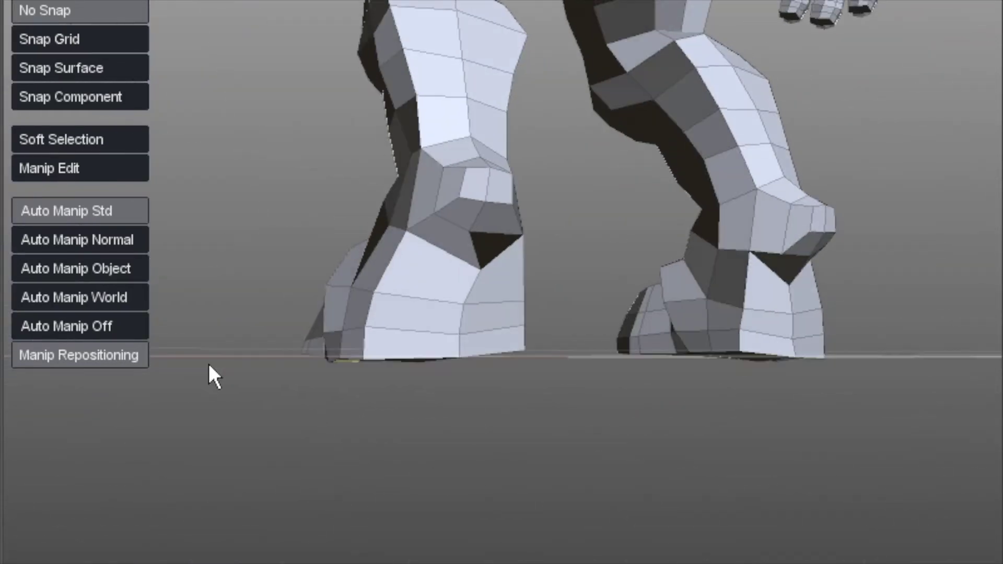
pyautogui.moveTo(390, 207); pyautogui.dragTo(384, 303, button='middle')
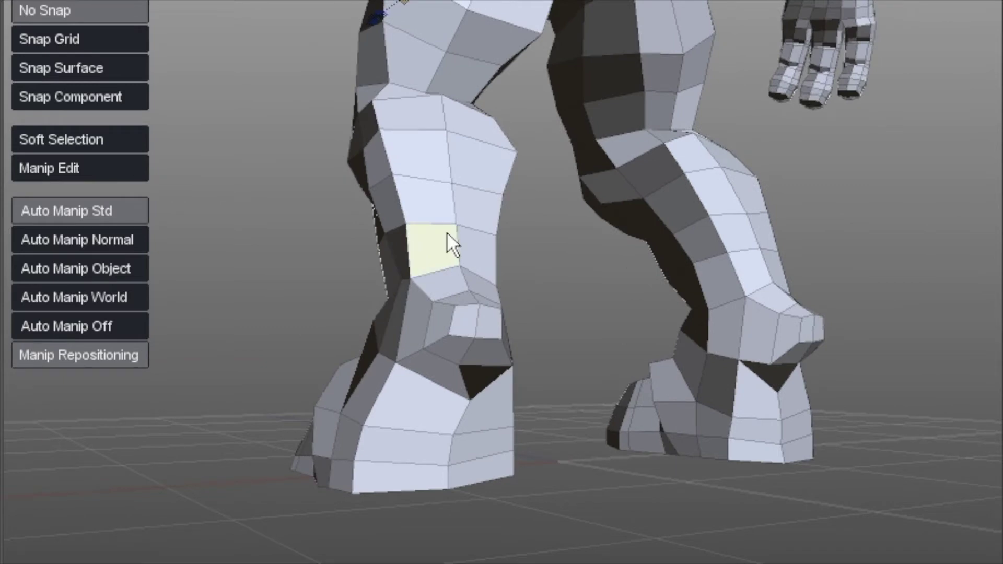
pyautogui.click(422, 378)
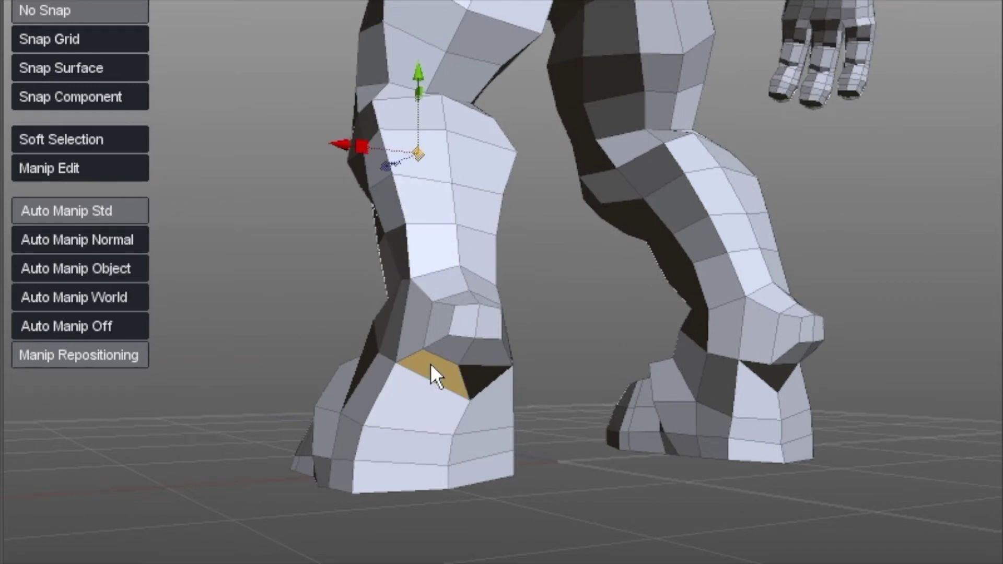
pyautogui.doubleClick(429, 363)
pyautogui.keyDown('alt'); pyautogui.moveTo(428, 362); pyautogui.dragTo(625, 515); pyautogui.keyUp('alt')
pyautogui.doubleClick(625, 509)
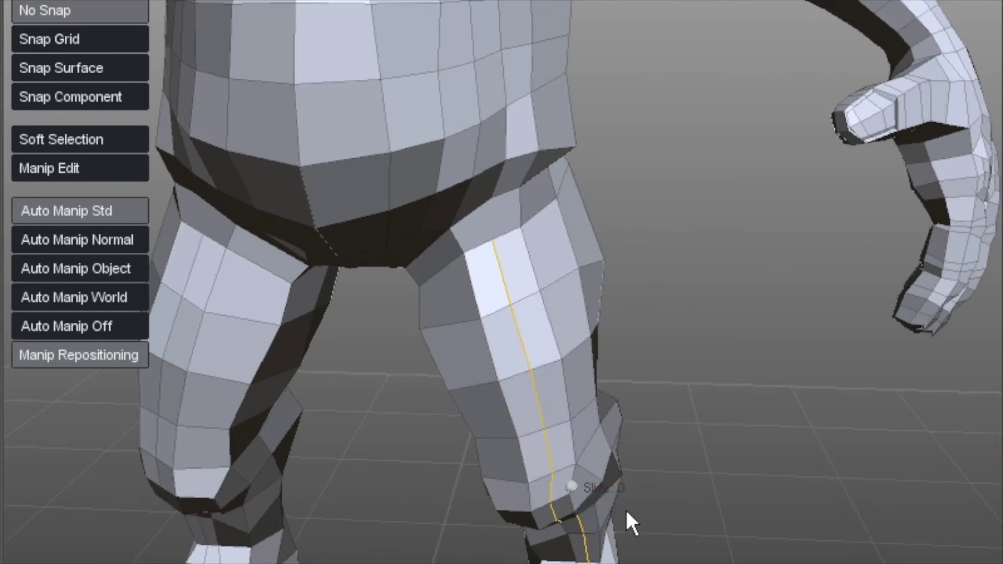
pyautogui.keyDown('alt'); pyautogui.moveTo(516, 422); pyautogui.dragTo(519, 377); pyautogui.keyUp('alt')
pyautogui.hotkey('ctrl', 'F11')
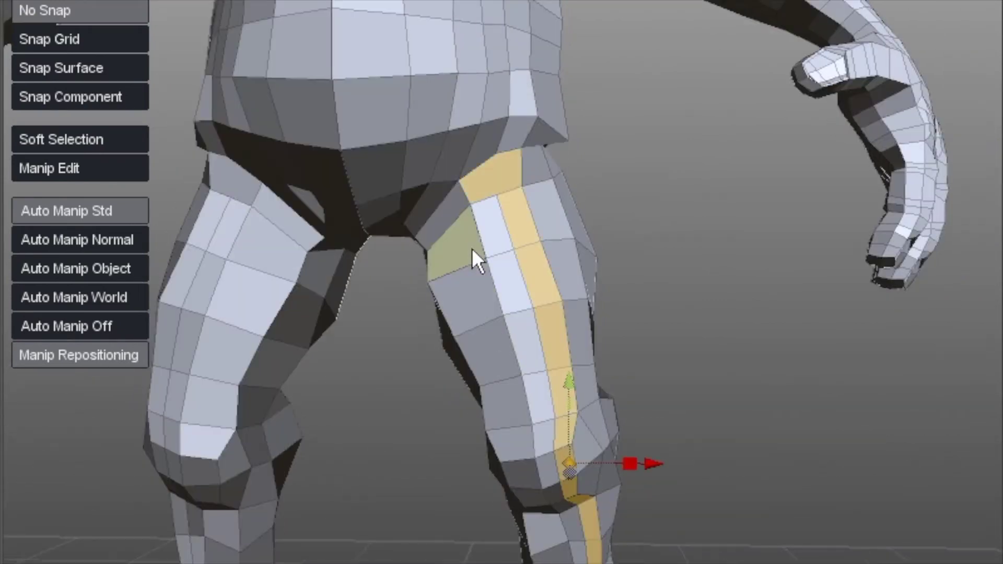
pyautogui.moveTo(472, 253); pyautogui.dragTo(463, 234)
# In vertex mode, pick thigh and leg vertices, then deselect them.
pyautogui.press('F9')
pyautogui.click(497, 151)
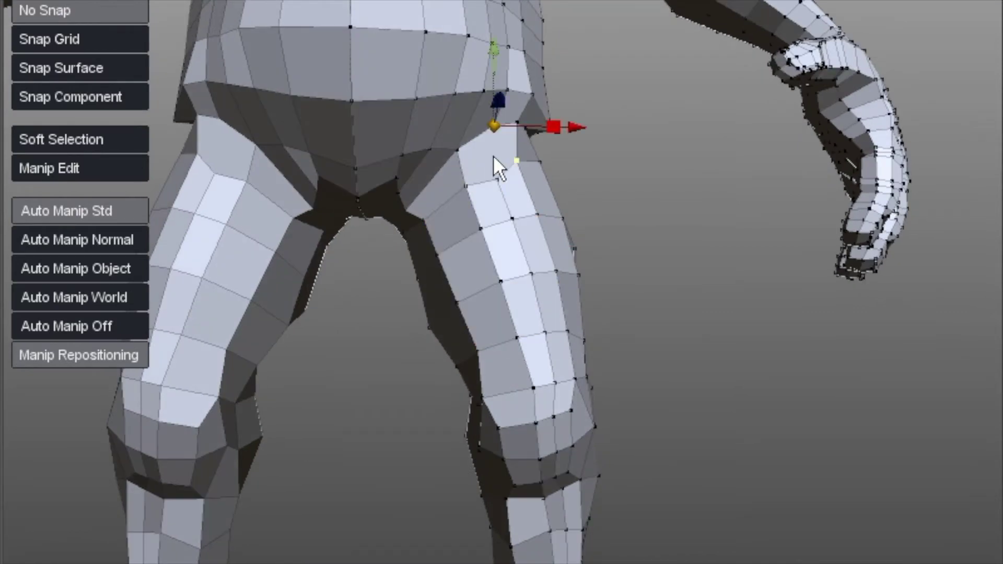
pyautogui.moveTo(494, 157); pyautogui.dragTo(501, 284)
pyautogui.scroll(-4, 470, 366)
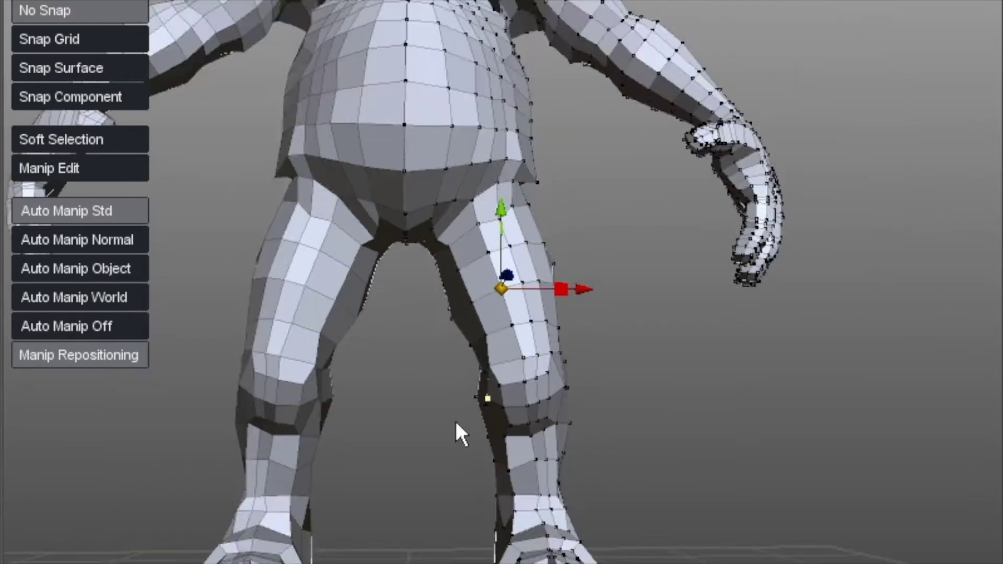
pyautogui.keyDown('alt'); pyautogui.moveTo(459, 430); pyautogui.dragTo(397, 220); pyautogui.keyUp('alt')
pyautogui.scroll(5, 559, 112)
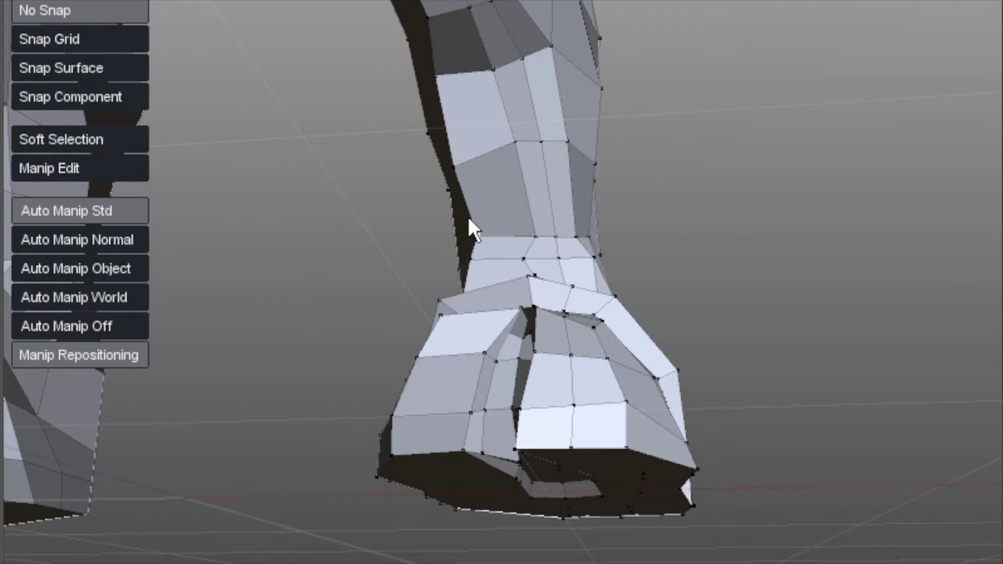
pyautogui.click(485, 177)
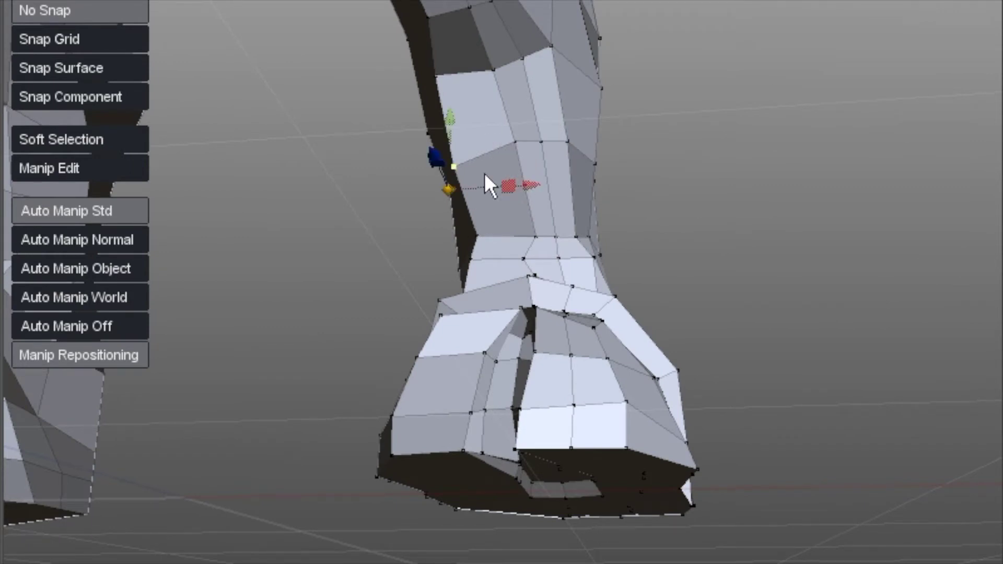
pyautogui.click(554, 126)
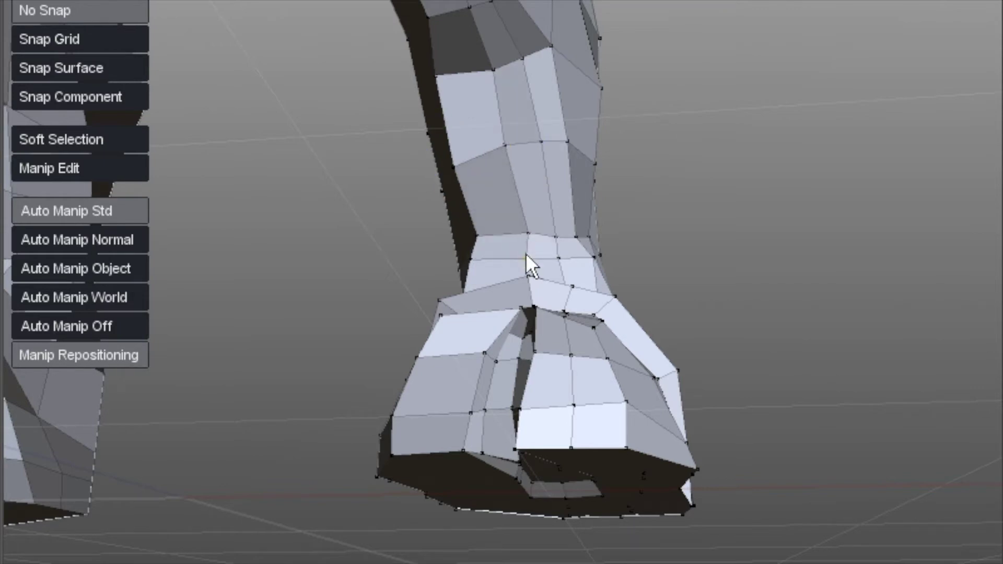
# Pull one toe vertex up and left and nudge another slightly right.
pyautogui.moveTo(526, 253); pyautogui.dragTo(385, 362, button='middle')
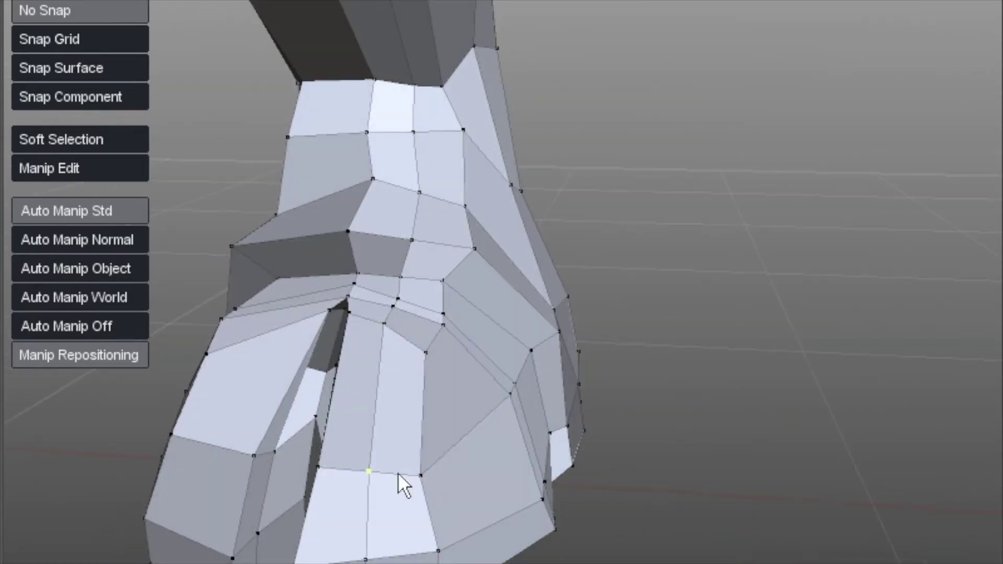
pyautogui.moveTo(430, 466); pyautogui.dragTo(427, 381, button='middle')
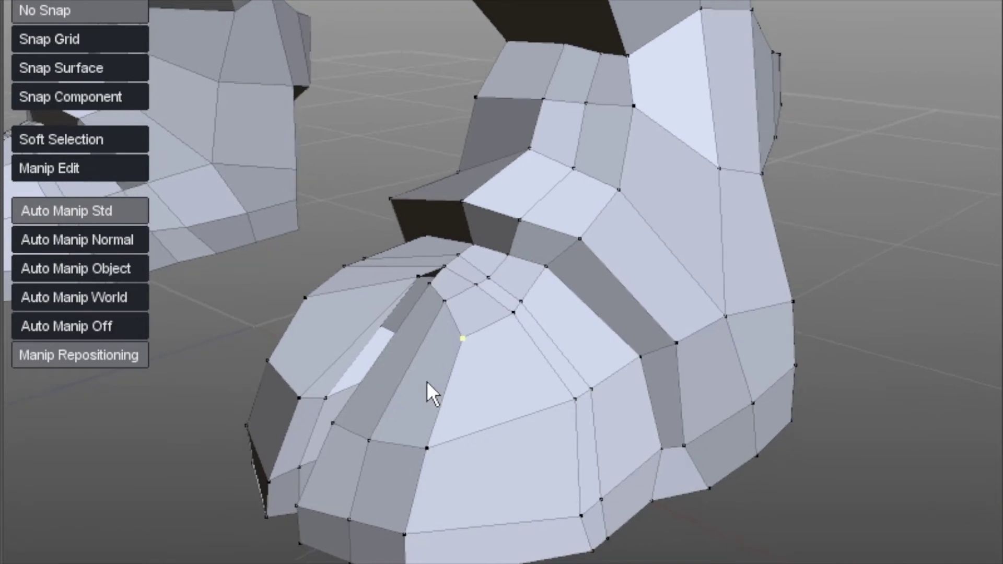
pyautogui.moveTo(428, 382); pyautogui.dragTo(432, 316)
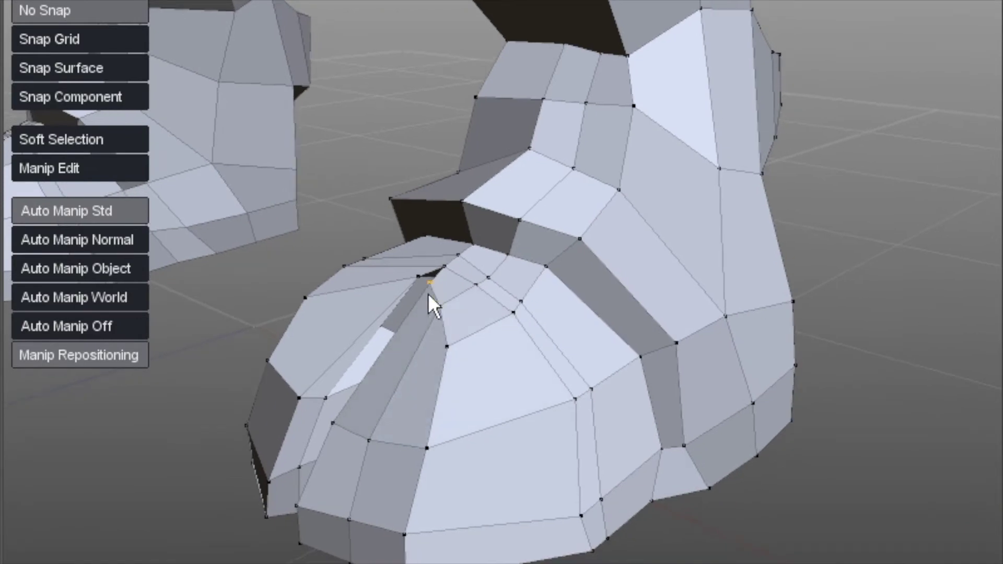
pyautogui.moveTo(428, 294); pyautogui.dragTo(513, 363, button='middle')
pyautogui.moveTo(404, 303); pyautogui.dragTo(408, 305)
# Inspect the lower leg by selecting the ankle vertex, the leg's top face and the face loop down the foot.
pyautogui.press('space')
pyautogui.rightClick(331, 216)
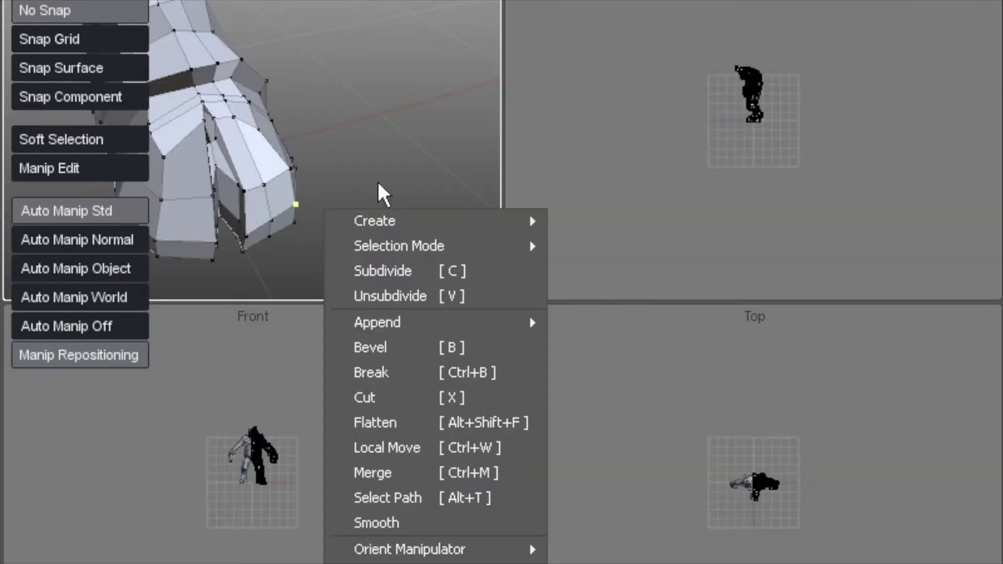
pyautogui.press('Escape')
pyautogui.press('space')
pyautogui.moveTo(263, 148); pyautogui.dragTo(493, 197, button='middle')
pyautogui.click(487, 216)
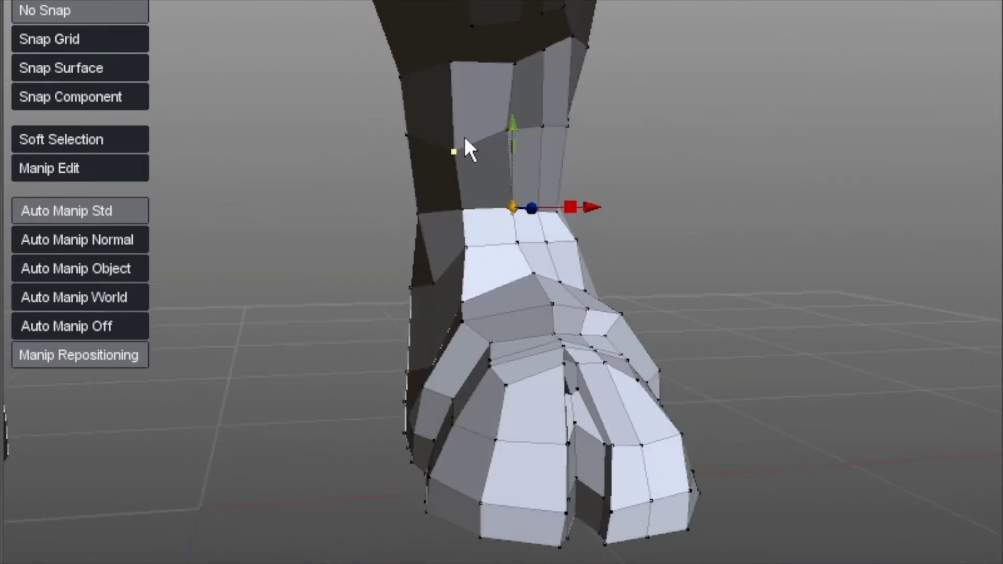
pyautogui.moveTo(469, 128); pyautogui.dragTo(467, 7, button='middle')
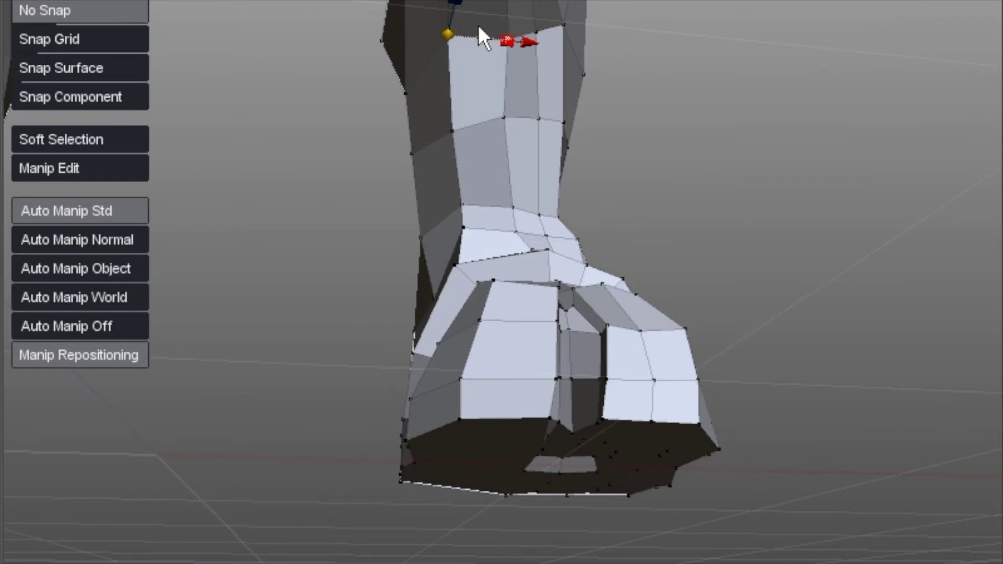
pyautogui.click(477, 21)
pyautogui.moveTo(477, 157); pyautogui.dragTo(484, 194, button='middle')
pyautogui.click(450, 144)
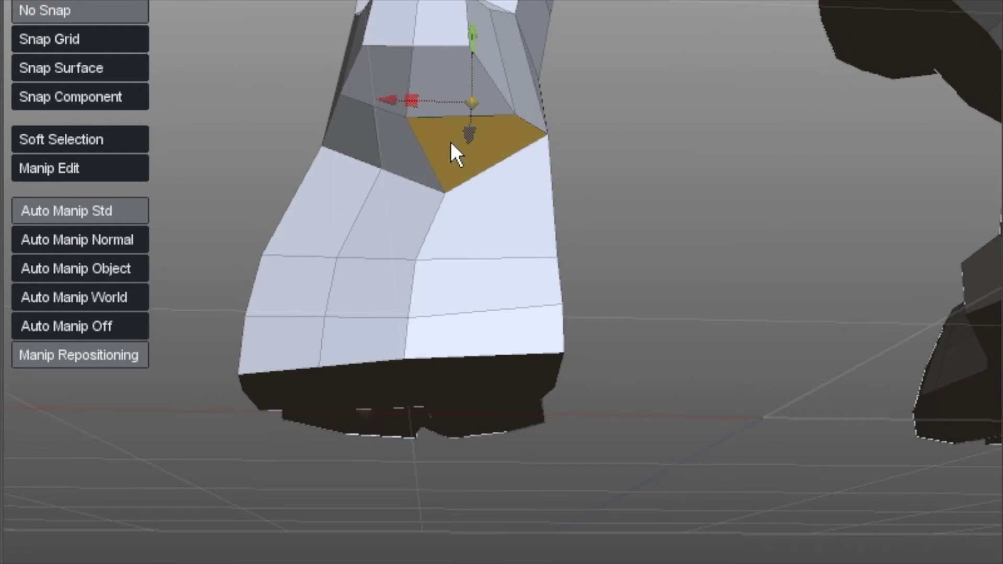
pyautogui.doubleClick(450, 143)
pyautogui.moveTo(518, 170); pyautogui.dragTo(443, 217, button='middle')
# Clear the foot loop and select the lower ankle face loop instead.
pyautogui.click(191, 194)
pyautogui.hotkey('ctrl', 'z')
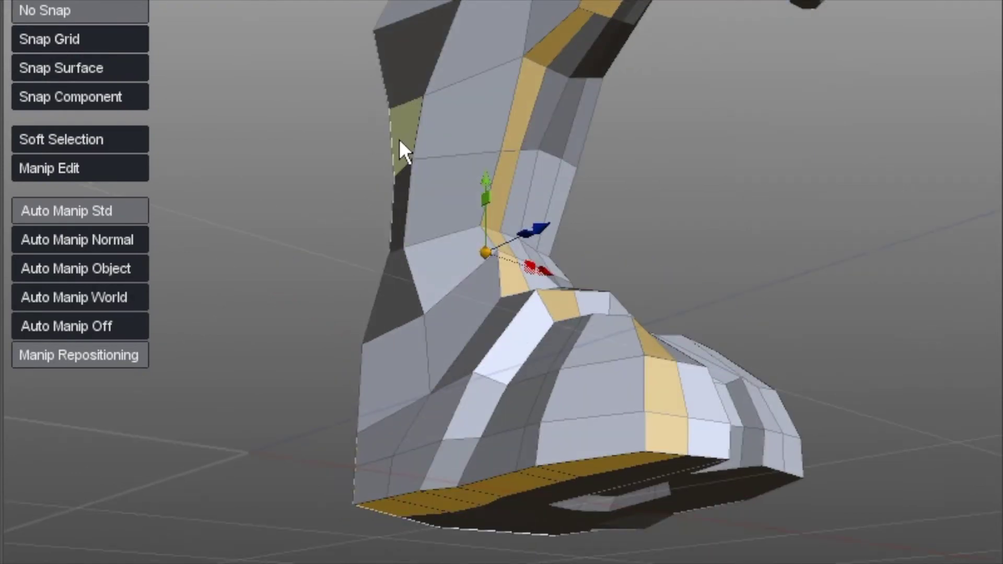
pyautogui.hotkey('ctrl', 'y')
pyautogui.click(525, 180)
pyautogui.moveTo(525, 180); pyautogui.dragTo(548, 167, button='middle')
pyautogui.click(477, 238)
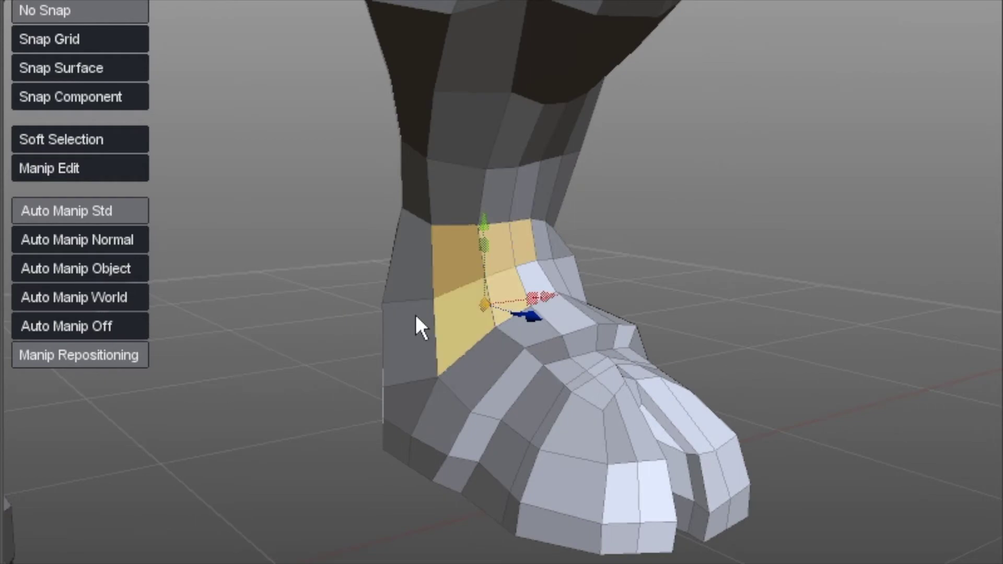
pyautogui.moveTo(415, 315); pyautogui.dragTo(601, 138, button='middle')
pyautogui.scroll(-2, 601, 139)
pyautogui.moveTo(689, 371); pyautogui.dragTo(456, 551, button='middle')
# In vertex mode, slide the bottom edge loop's lower vertices forward toward the toes.
pyautogui.press('a')
pyautogui.moveTo(458, 548); pyautogui.dragTo(546, 496)
pyautogui.moveTo(513, 549); pyautogui.dragTo(547, 553)
pyautogui.moveTo(472, 549); pyautogui.dragTo(504, 562)
pyautogui.moveTo(641, 551); pyautogui.dragTo(792, 260, button='middle')
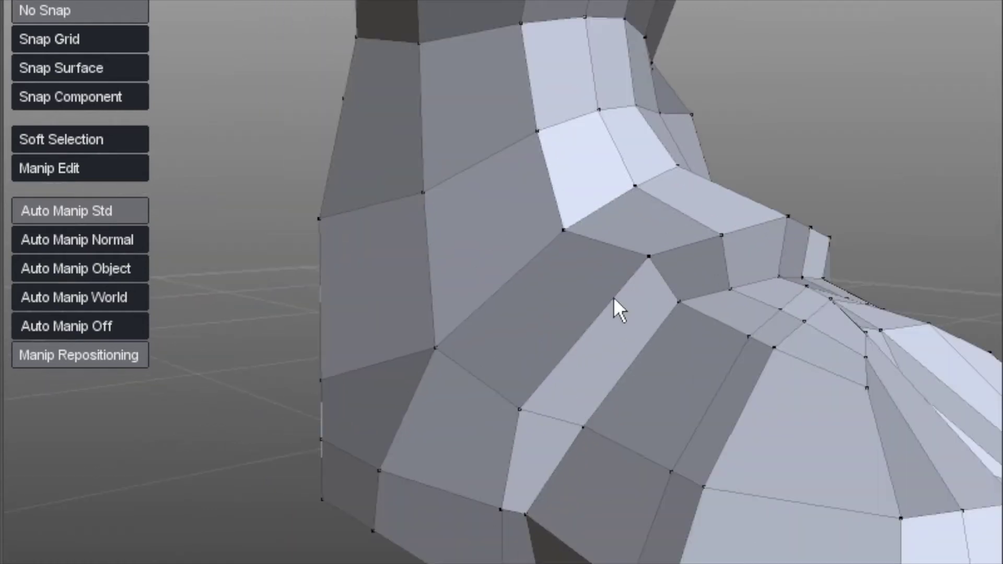
# Select the ankle face loop, insert an edge loop through it and slide it into place.
pyautogui.click(541, 309)
pyautogui.keyDown('shift'); pyautogui.click(627, 210); pyautogui.keyUp('shift')
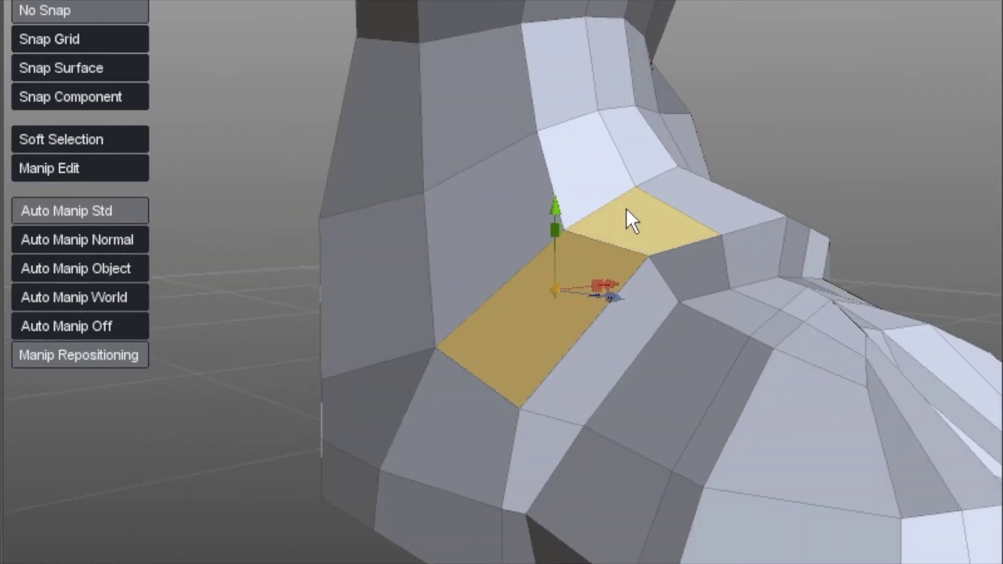
pyautogui.doubleClick(626, 208)
pyautogui.moveTo(764, 209); pyautogui.dragTo(629, 253, button='middle')
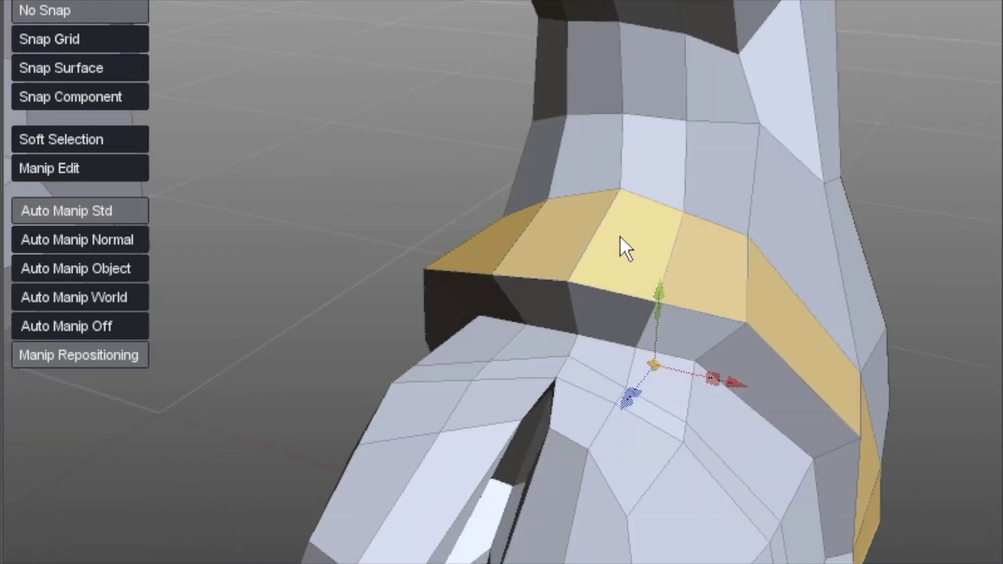
pyautogui.hotkey('shift', 'l')
pyautogui.moveTo(622, 236); pyautogui.dragTo(589, 284)
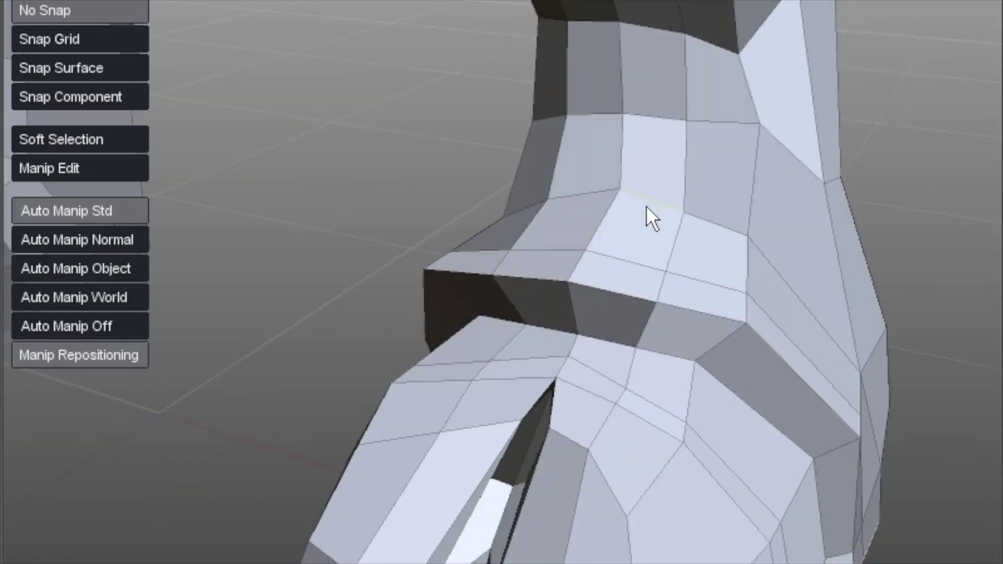
# Add a second horizontal edge loop on the ankle and check both feet.
pyautogui.click(685, 176)
pyautogui.moveTo(463, 224); pyautogui.dragTo(466, 340, button='middle')
pyautogui.moveTo(368, 337); pyautogui.dragTo(641, 311, button='middle')
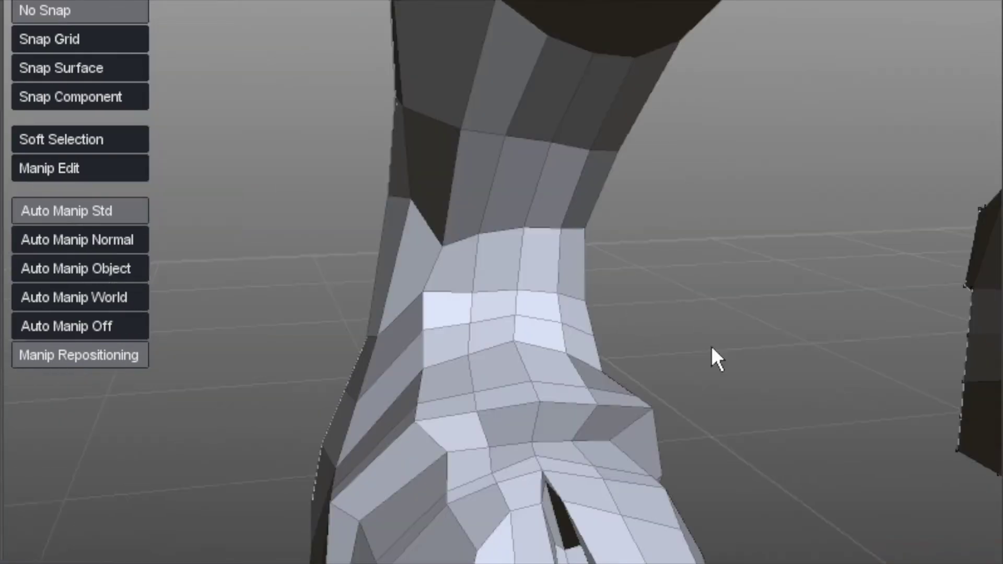
pyautogui.moveTo(710, 347); pyautogui.dragTo(553, 290, button='middle')
# Pull the knee vertices left to reshape the knee.
pyautogui.moveTo(538, 227); pyautogui.dragTo(518, 228)
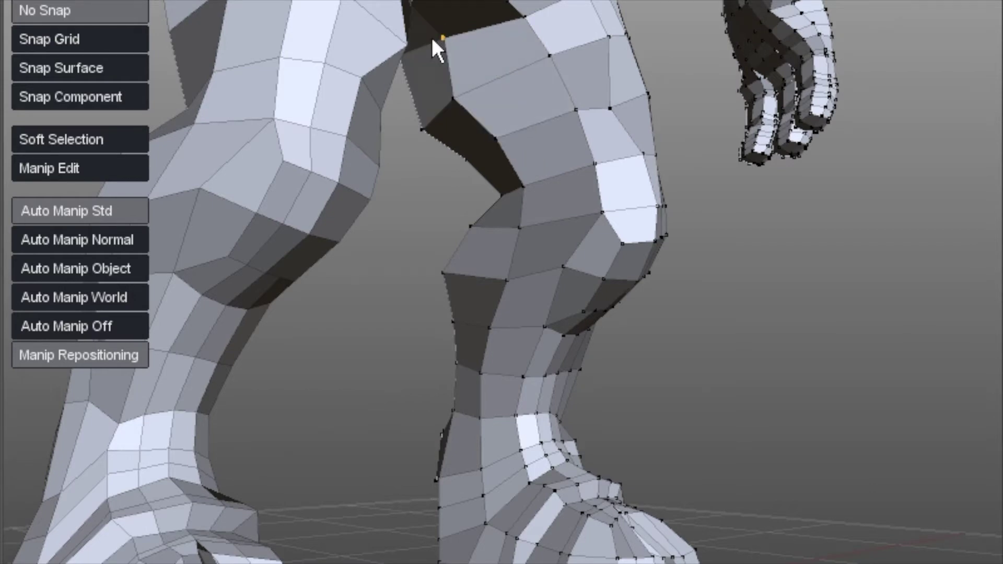
pyautogui.moveTo(432, 45); pyautogui.dragTo(540, 123, button='middle')
pyautogui.moveTo(503, 319); pyautogui.dragTo(251, 563, button='middle')
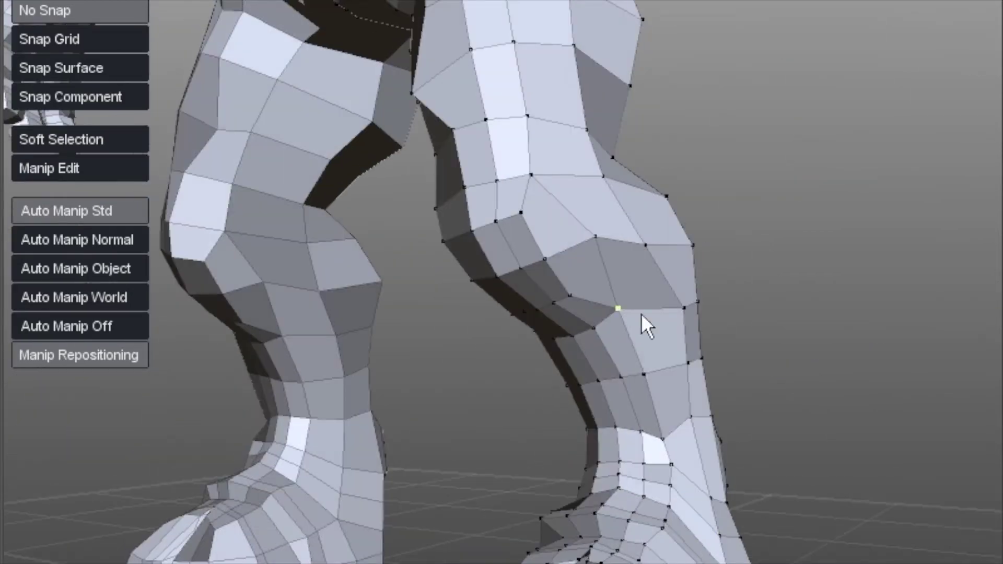
pyautogui.scroll(5, 528, 195)
pyautogui.scroll(-4, 560, 211)
# Deepen the hip crease by pulling a vertex down, and move a belly vertex down and right.
pyautogui.moveTo(513, 228); pyautogui.dragTo(541, 329, button='middle')
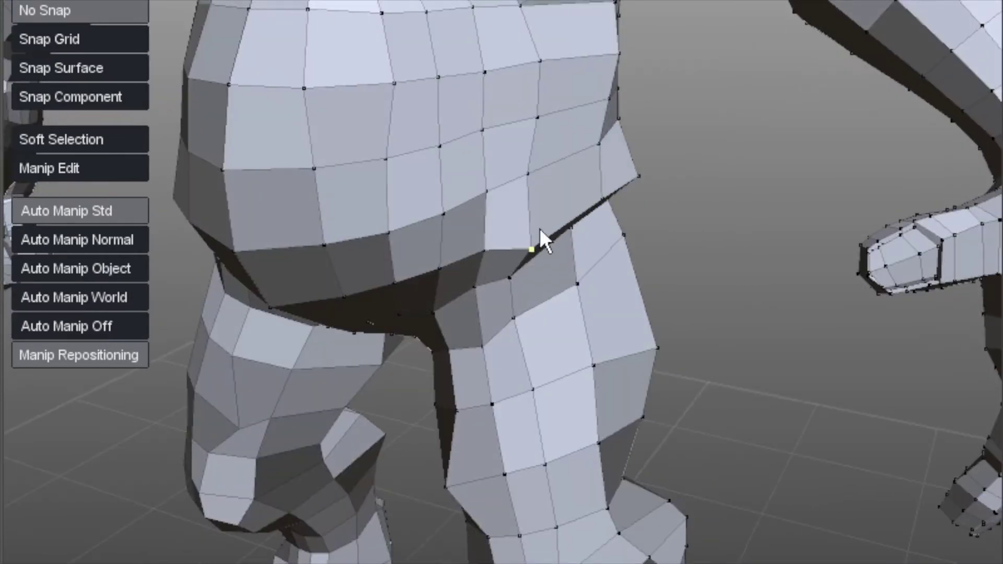
pyautogui.moveTo(540, 240); pyautogui.dragTo(583, 246, button='middle')
pyautogui.moveTo(583, 245); pyautogui.dragTo(536, 259)
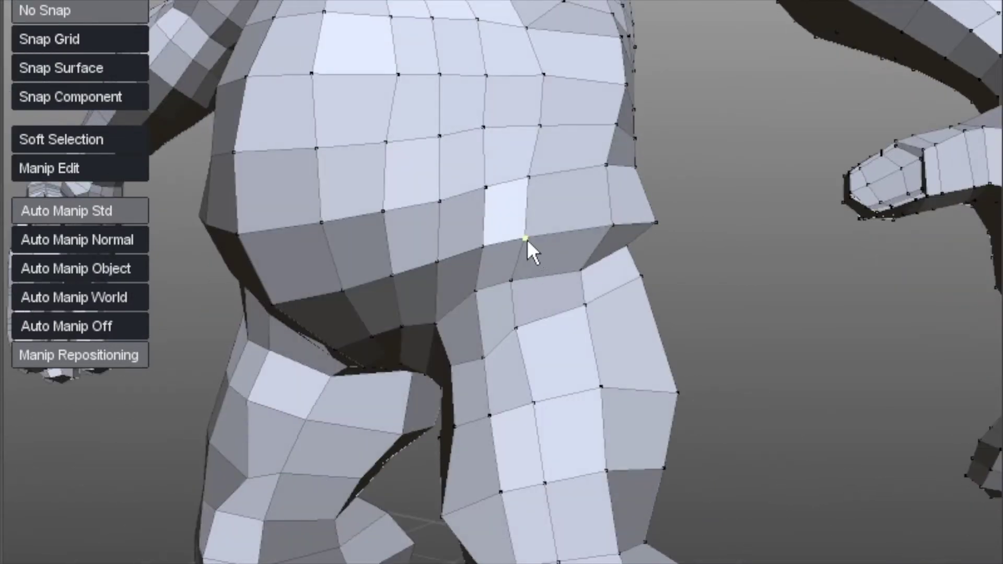
pyautogui.moveTo(587, 246); pyautogui.dragTo(584, 187, button='middle')
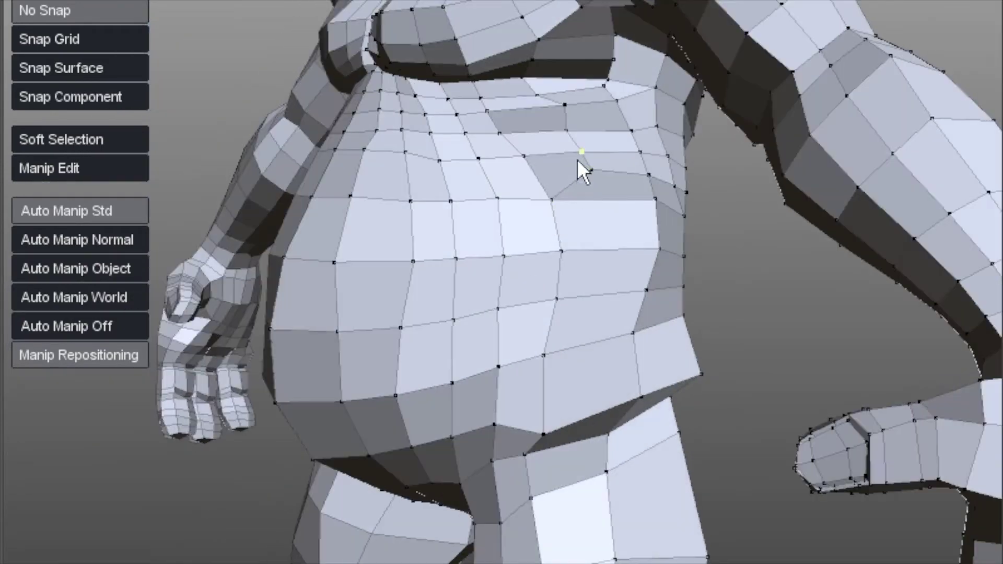
pyautogui.moveTo(577, 160); pyautogui.dragTo(596, 218)
# Select belly faces, extend them into a vertical loop, then reduce to a single face.
pyautogui.click(594, 214)
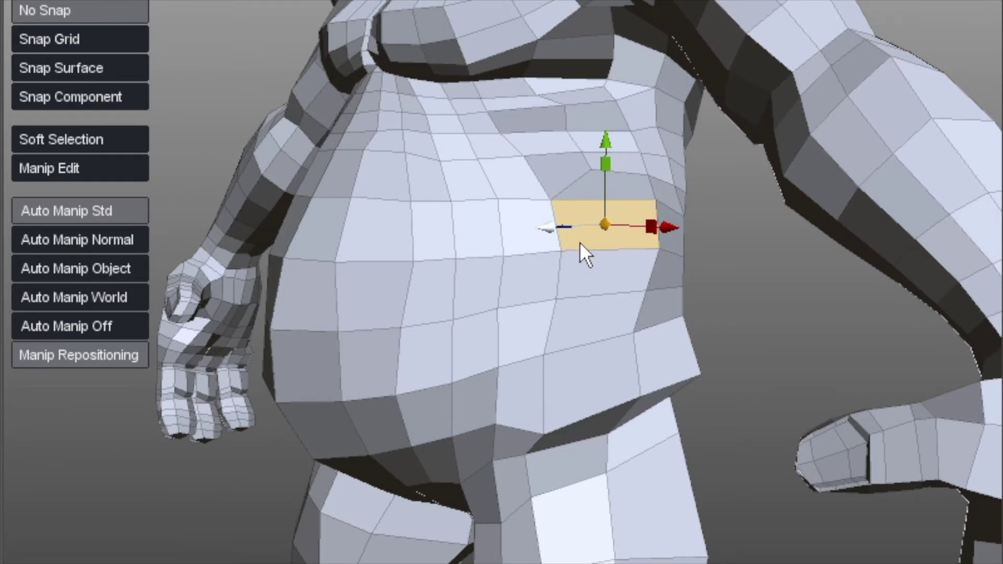
pyautogui.moveTo(578, 246); pyautogui.dragTo(580, 279, button='middle')
pyautogui.keyDown('shift'); pyautogui.click(607, 265); pyautogui.keyUp('shift')
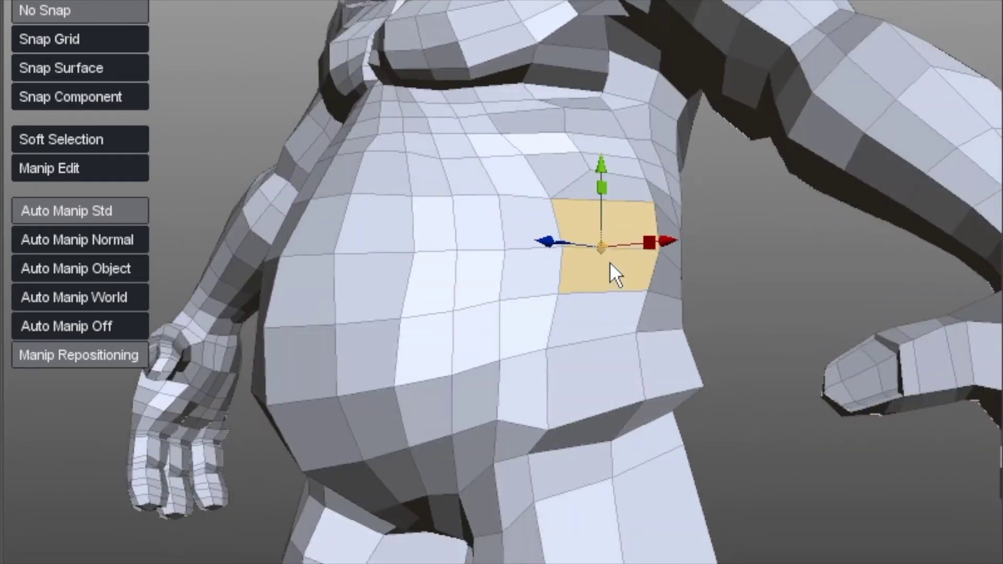
pyautogui.press('l')
pyautogui.moveTo(603, 245); pyautogui.dragTo(592, 265, button='middle')
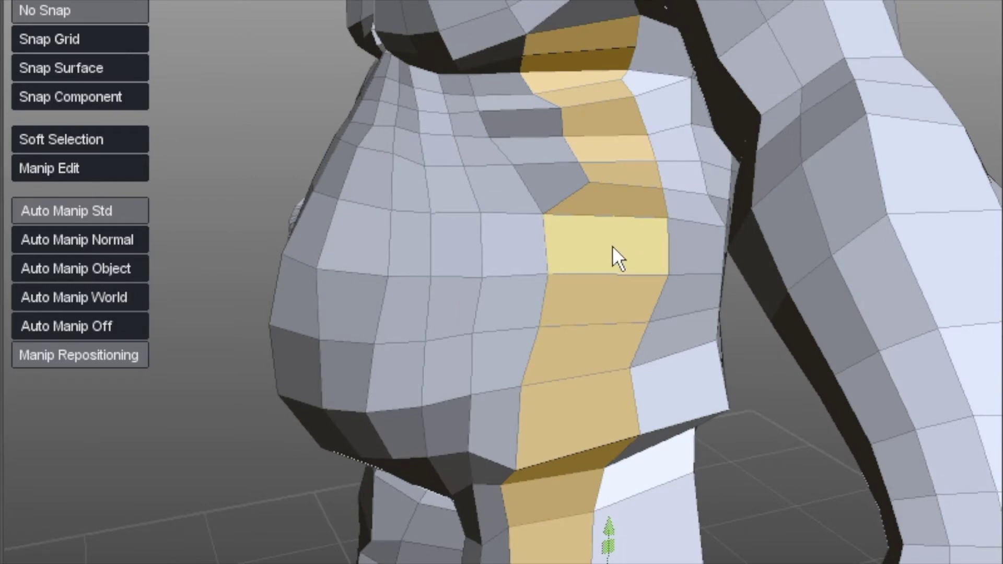
pyautogui.scroll(-5, 612, 245)
pyautogui.moveTo(572, 245); pyautogui.dragTo(726, 147, button='middle')
pyautogui.moveTo(575, 430); pyautogui.dragTo(513, 450, button='middle')
pyautogui.click(514, 452)
pyautogui.moveTo(723, 351); pyautogui.dragTo(612, 410, button='middle')
pyautogui.scroll(3, 611, 409)
pyautogui.moveTo(464, 531); pyautogui.dragTo(543, 437, button='middle')
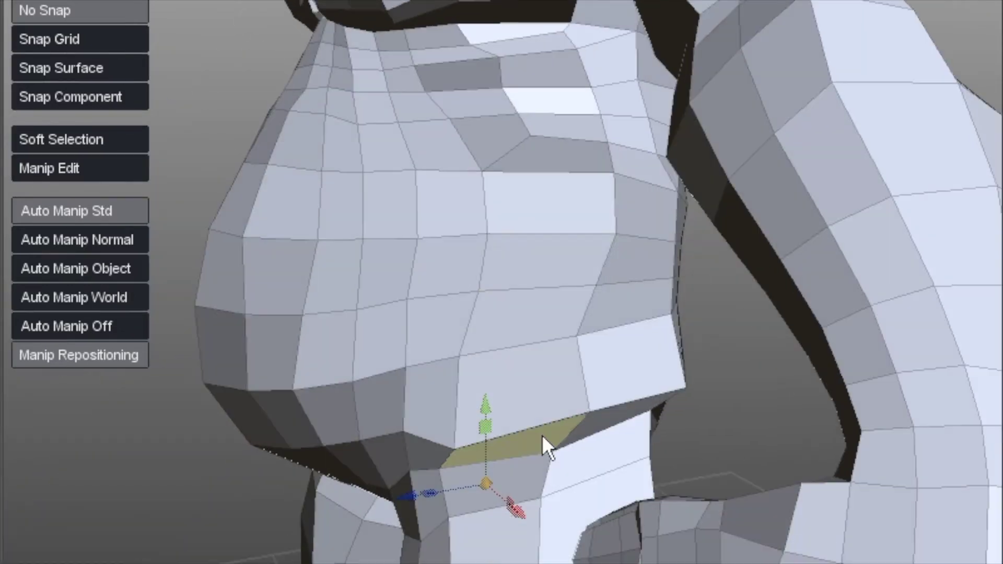
# Select the vertical face loop down the belly and insert an edge loop along it.
pyautogui.click(555, 195)
pyautogui.doubleClick(554, 193)
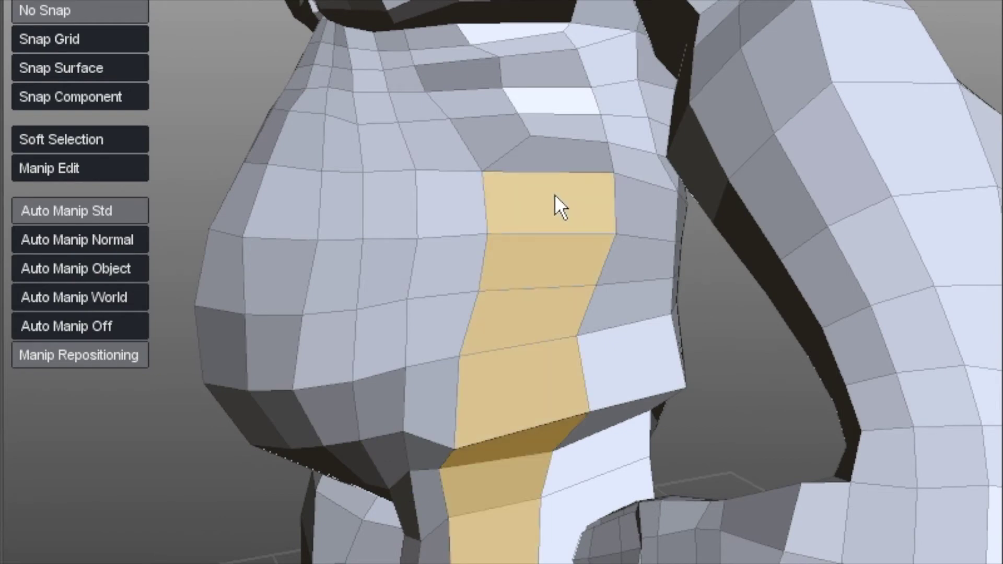
pyautogui.moveTo(555, 206); pyautogui.dragTo(337, 305, button='middle')
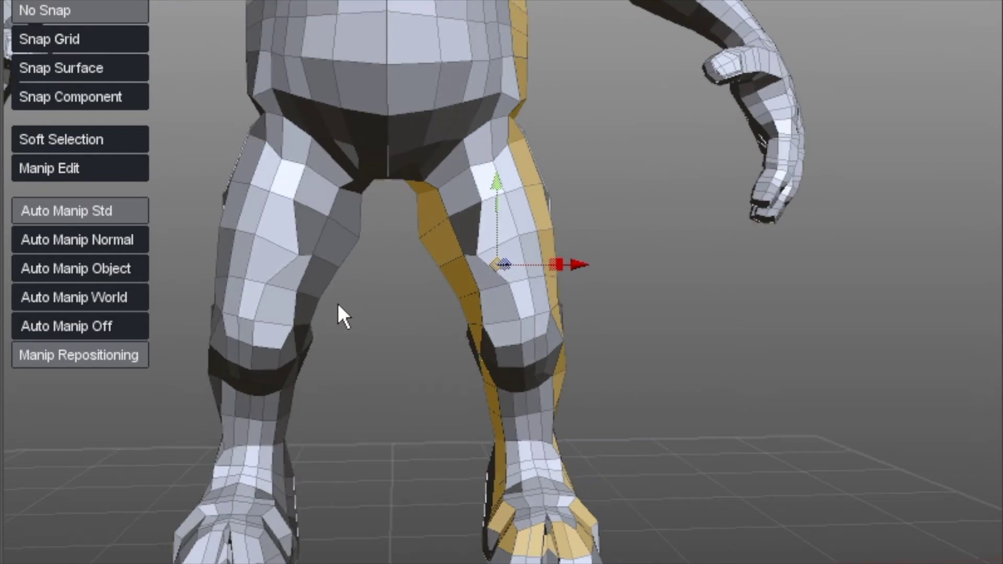
pyautogui.press('Delete')
pyautogui.moveTo(522, 219); pyautogui.dragTo(484, 129, button='middle')
pyautogui.moveTo(427, 178); pyautogui.dragTo(422, 381, button='middle')
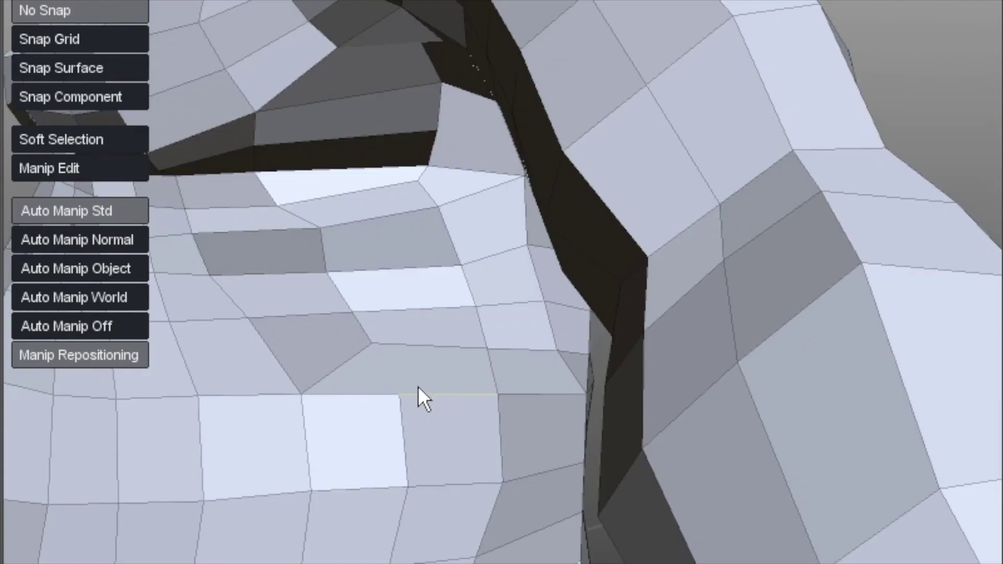
# In vertex mode, pull the chest edge-row vertices down across the chest.
pyautogui.press('a')
pyautogui.click(372, 343)
pyautogui.click(395, 394)
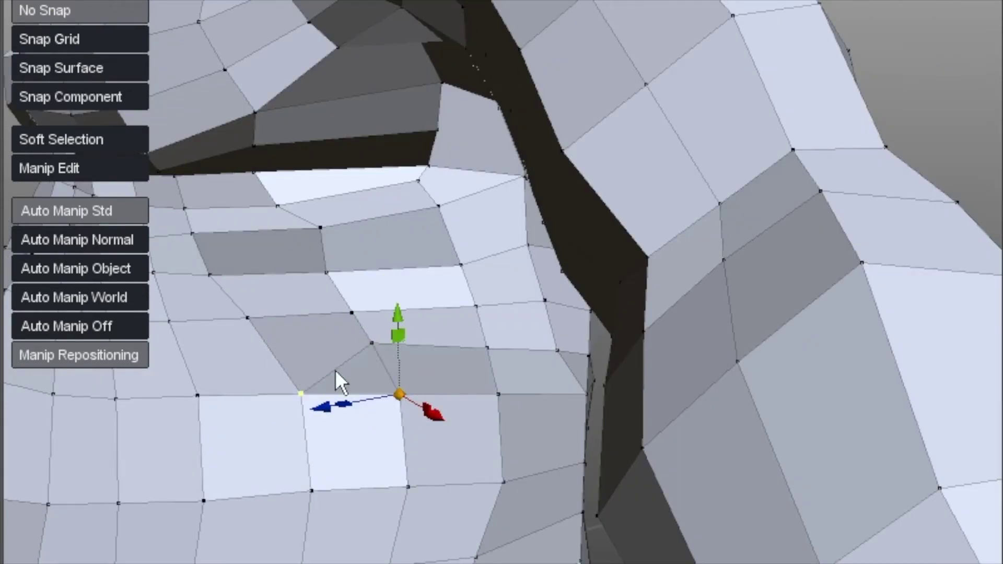
pyautogui.moveTo(374, 347); pyautogui.dragTo(371, 356)
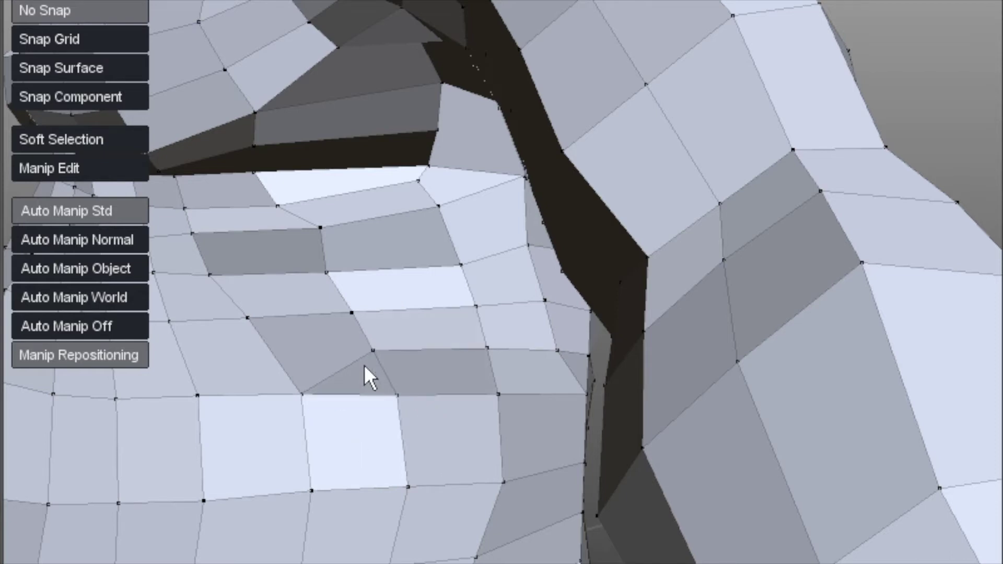
pyautogui.moveTo(365, 376); pyautogui.dragTo(341, 307, button='middle')
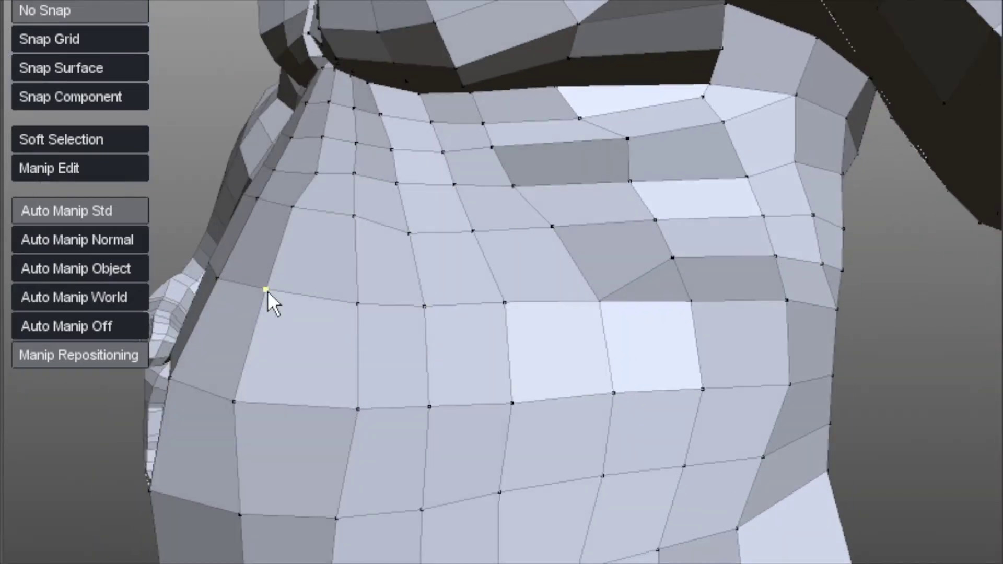
pyautogui.moveTo(267, 290); pyautogui.dragTo(251, 322)
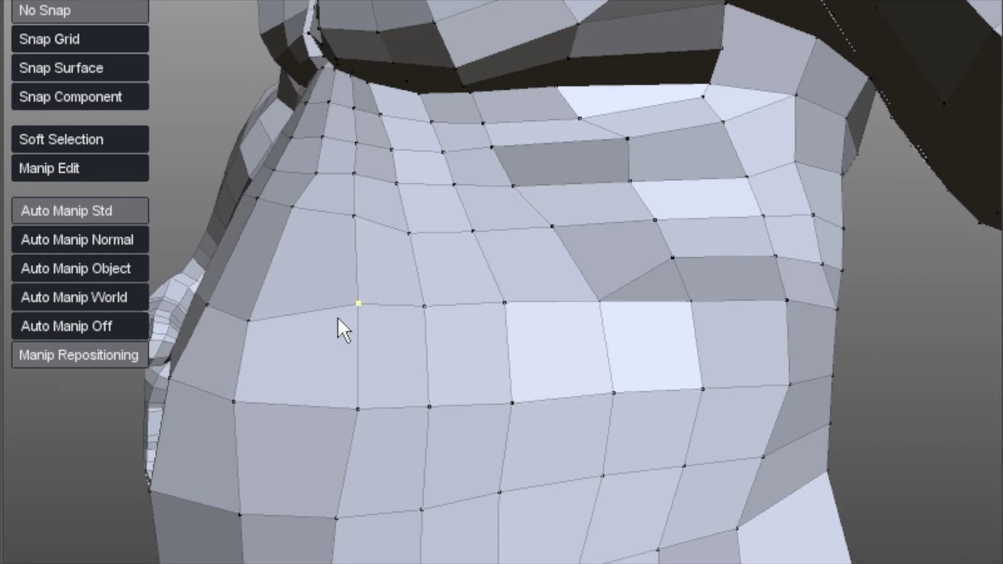
pyautogui.moveTo(357, 305); pyautogui.dragTo(358, 334)
pyautogui.moveTo(424, 308); pyautogui.dragTo(425, 336)
pyautogui.moveTo(504, 305); pyautogui.dragTo(512, 334)
pyautogui.moveTo(590, 323); pyautogui.dragTo(590, 339)
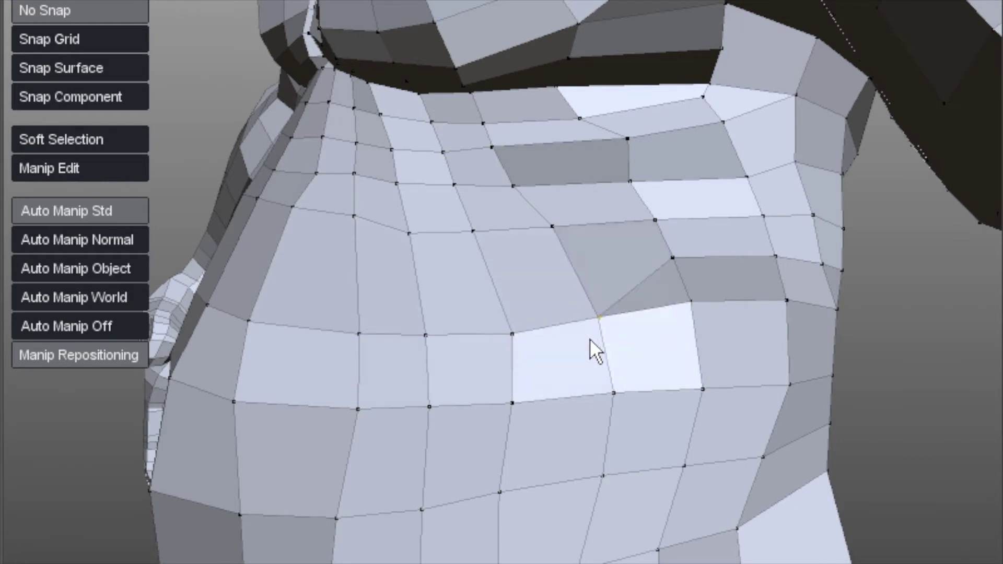
# Select the strip of chest faces between two picked faces and divide it.
pyautogui.press('3')
pyautogui.click(533, 287)
pyautogui.keyDown('shift'); pyautogui.click(252, 264); pyautogui.keyUp('shift')
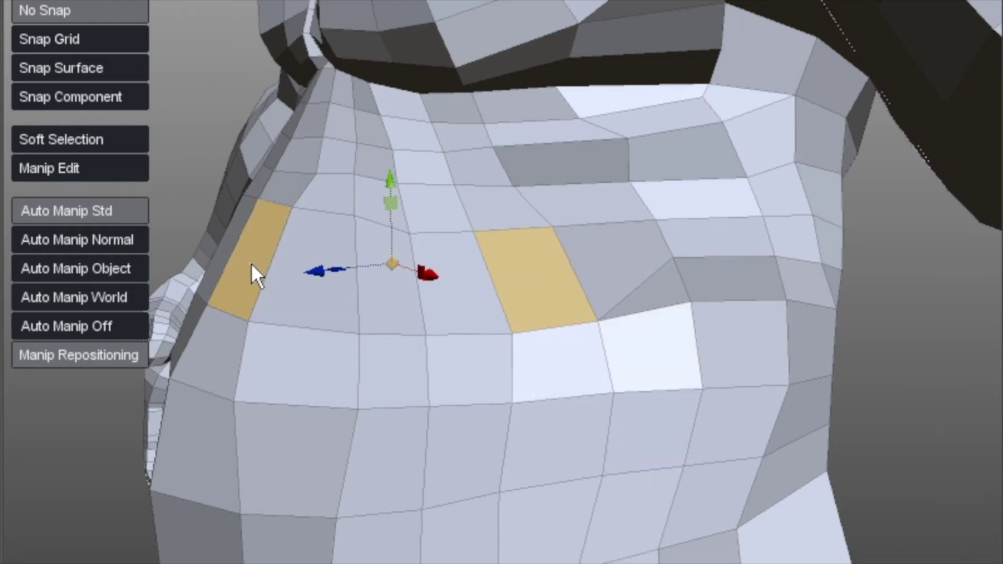
pyautogui.press('l')
pyautogui.press('BackSpace')
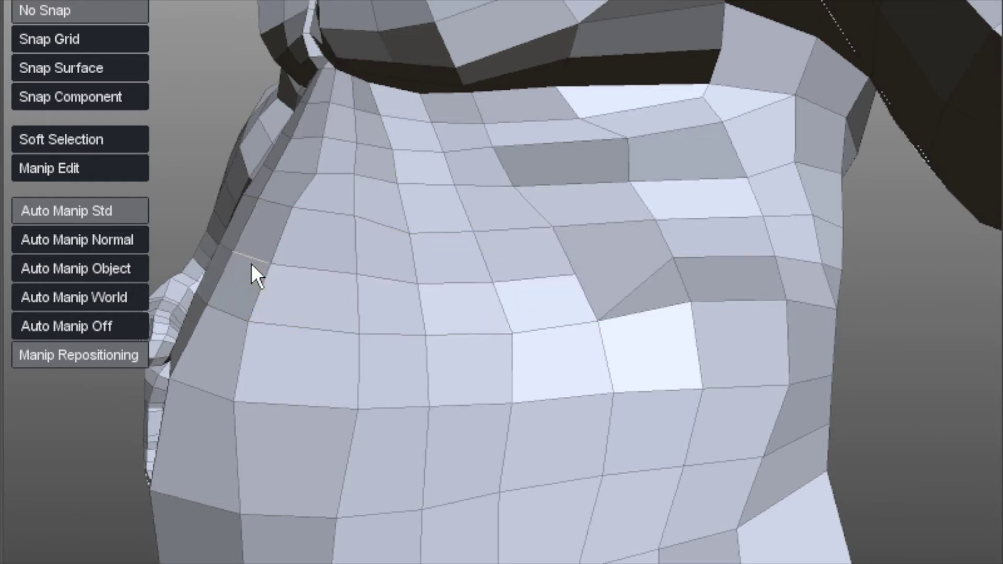
# Move a chest vertex right and delete the diagonal edge through it to form a quad.
pyautogui.press('1')
pyautogui.click(578, 274)
pyautogui.moveTo(622, 275); pyautogui.dragTo(672, 255)
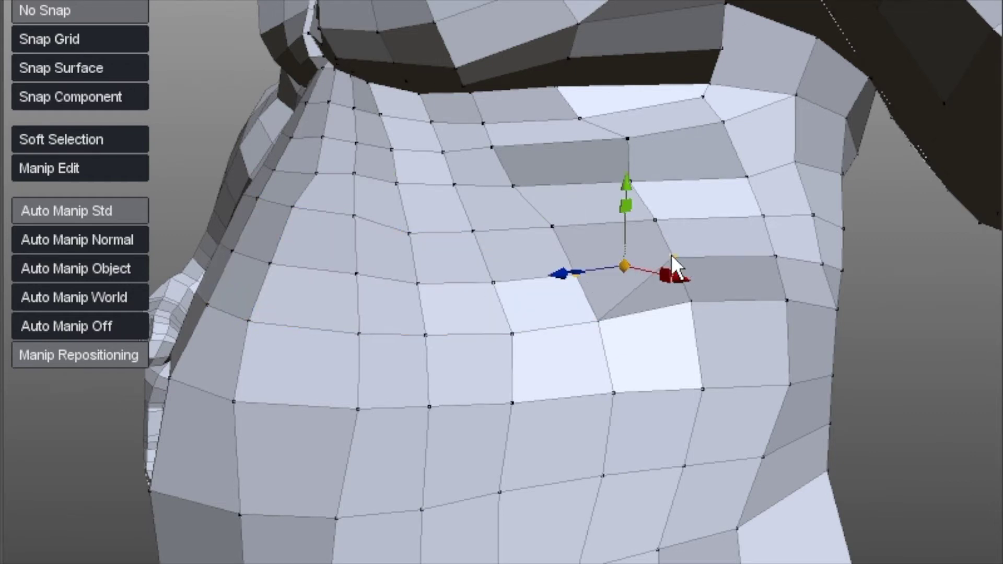
pyautogui.press('2')
pyautogui.click(633, 288)
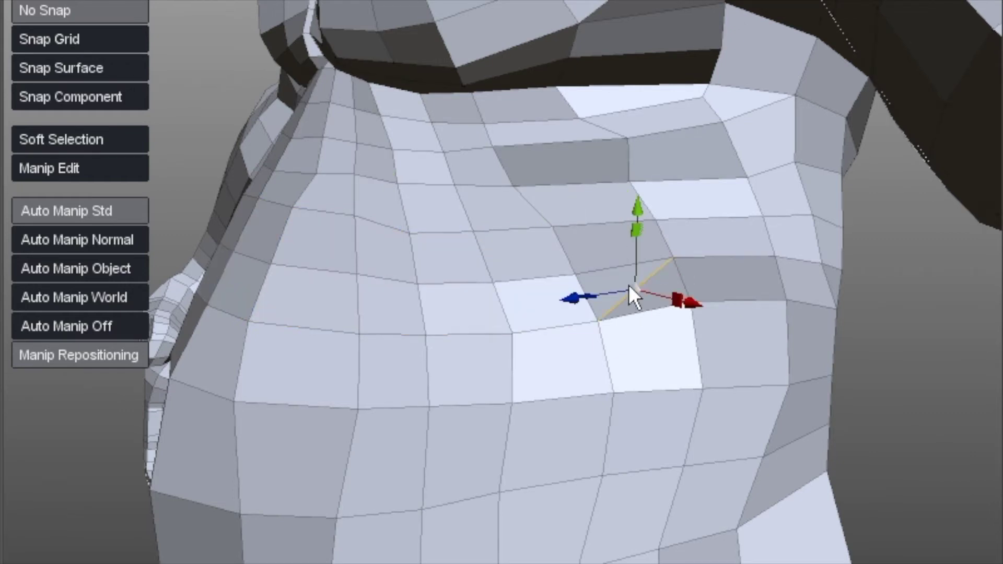
pyautogui.press('BackSpace')
pyautogui.scroll(-3, 597, 293)
# Select the waist face loop above the hip and slide a new edge loop into it.
pyautogui.scroll(2, 418, 362)
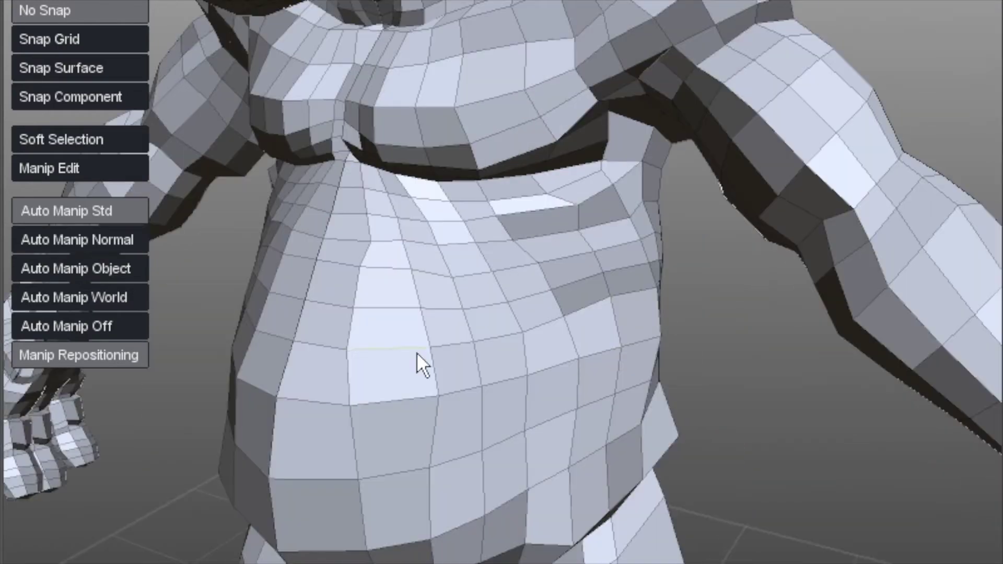
pyautogui.scroll(-2, 349, 305)
pyautogui.scroll(3, 402, 226)
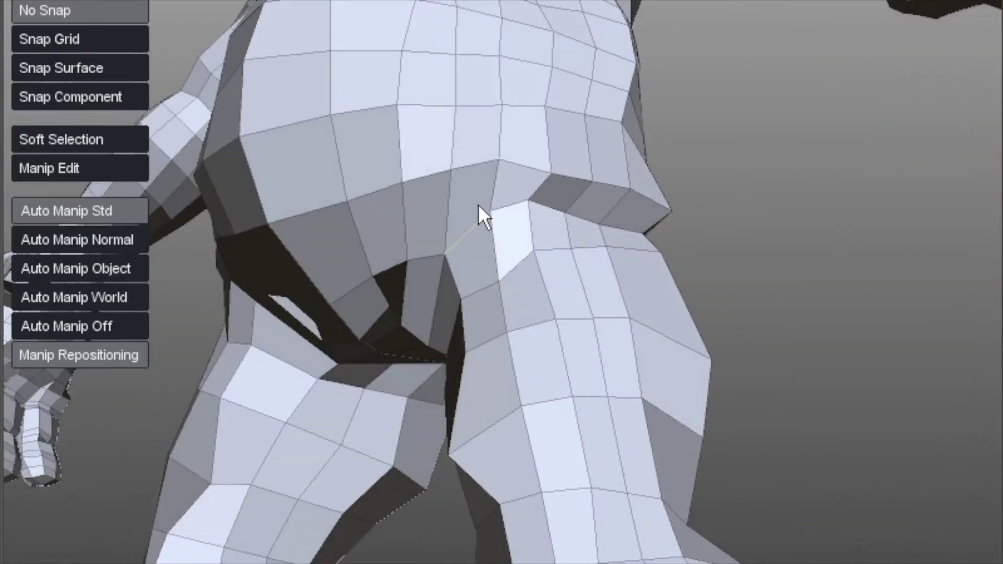
pyautogui.scroll(2, 422, 230)
pyautogui.press('1')
pyautogui.scroll(-3, 550, 223)
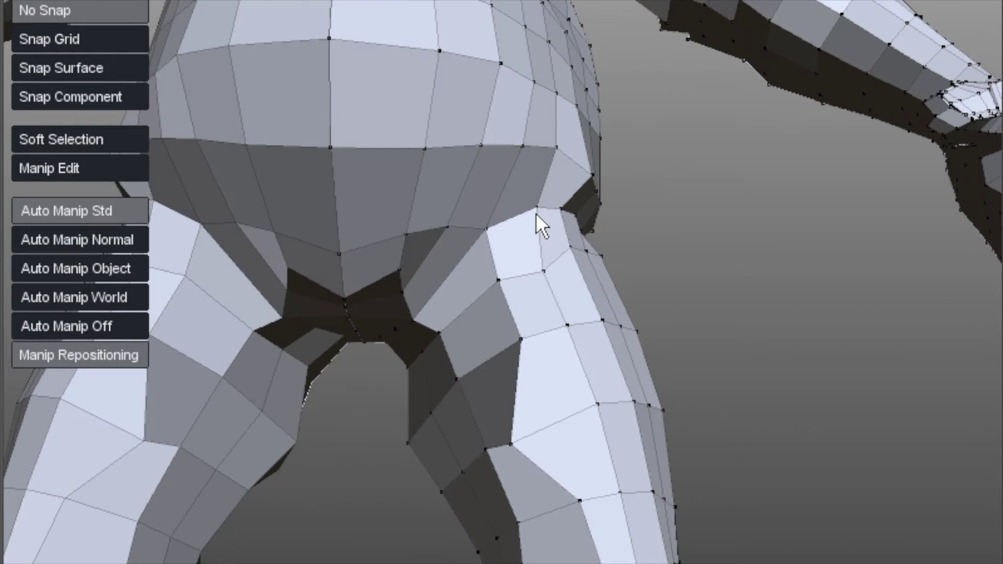
pyautogui.scroll(3, 537, 223)
pyautogui.moveTo(537, 223); pyautogui.dragTo(696, 206, button='middle')
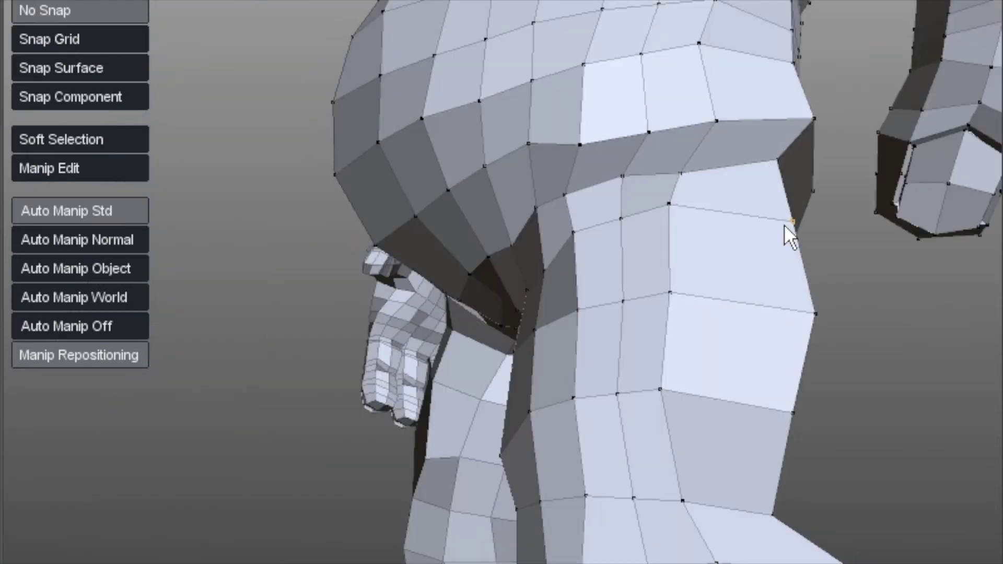
pyautogui.moveTo(762, 176); pyautogui.dragTo(723, 260, button='middle')
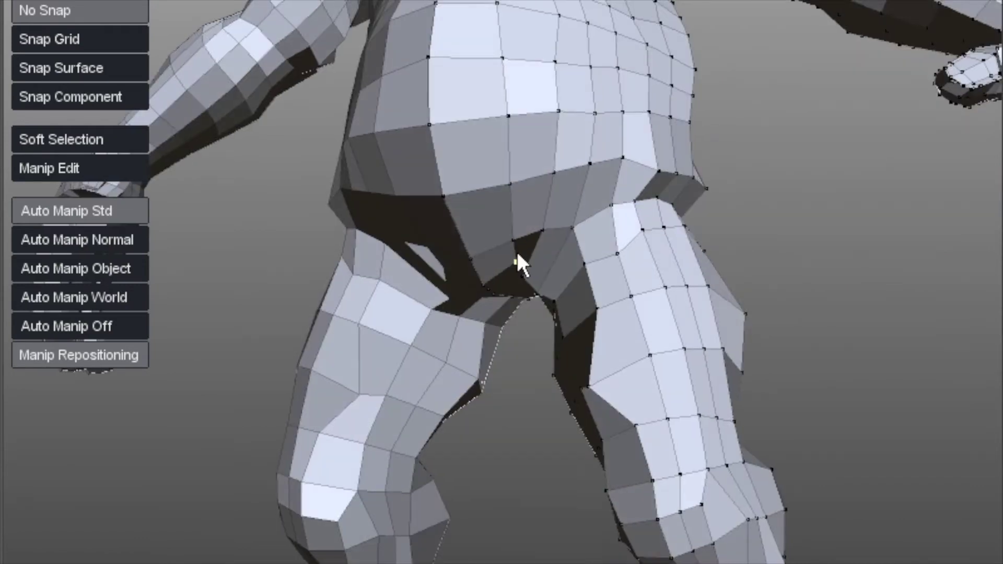
pyautogui.click(485, 222)
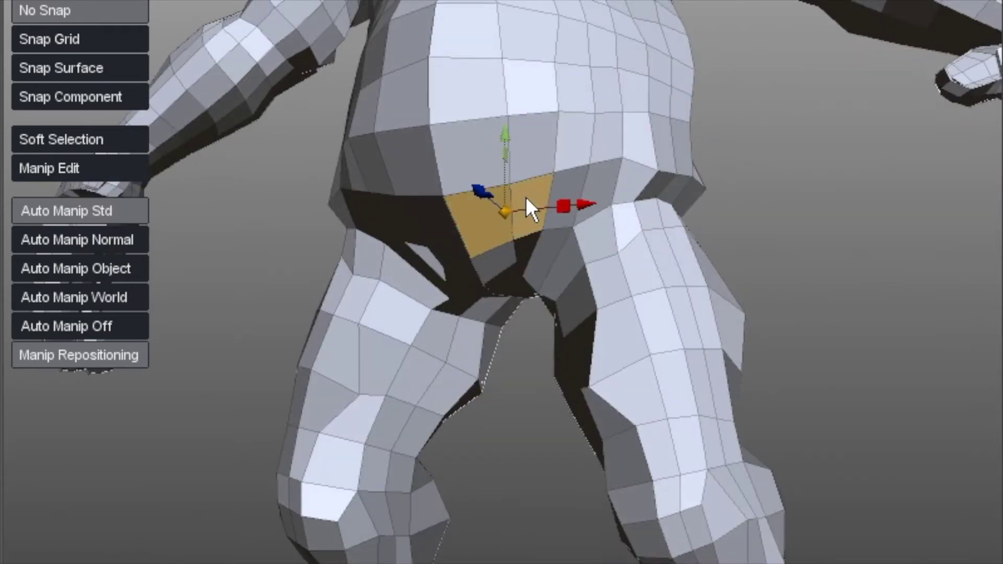
pyautogui.doubleClick(525, 196)
pyautogui.moveTo(525, 197); pyautogui.dragTo(508, 207)
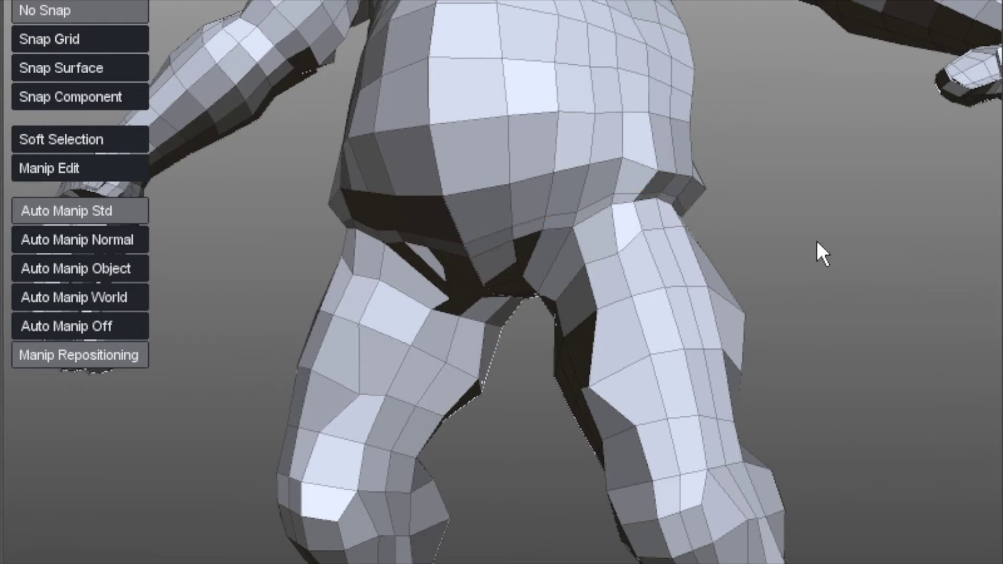
# Select a vertical strip of waist faces, then a single face near the hip, and frame the legs.
pyautogui.moveTo(818, 242); pyautogui.dragTo(692, 249, button='middle')
pyautogui.click(545, 180)
pyautogui.keyDown('shift'); pyautogui.click(622, 251); pyautogui.keyUp('shift')
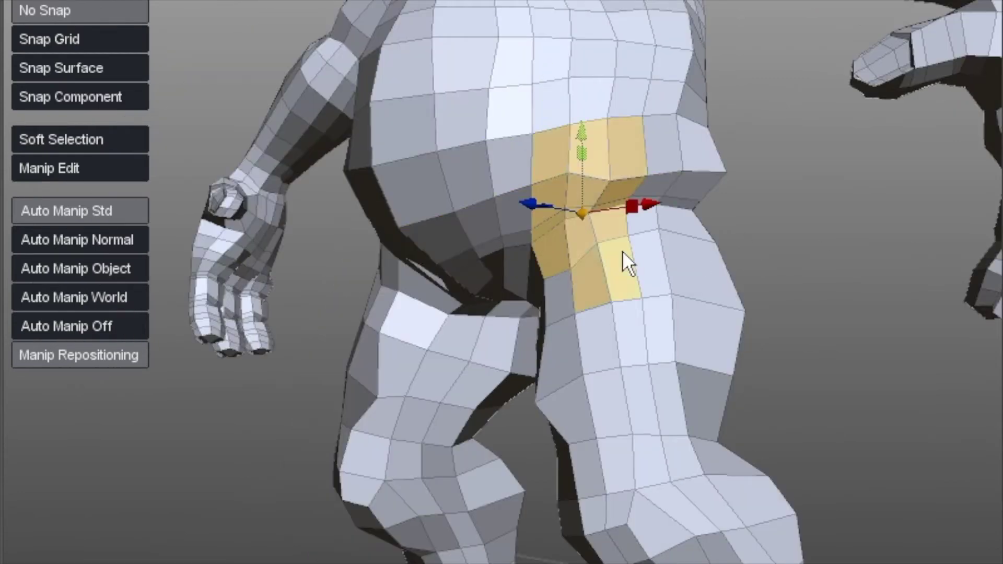
pyautogui.moveTo(841, 257); pyautogui.dragTo(551, 189, button='middle')
pyautogui.click(669, 267)
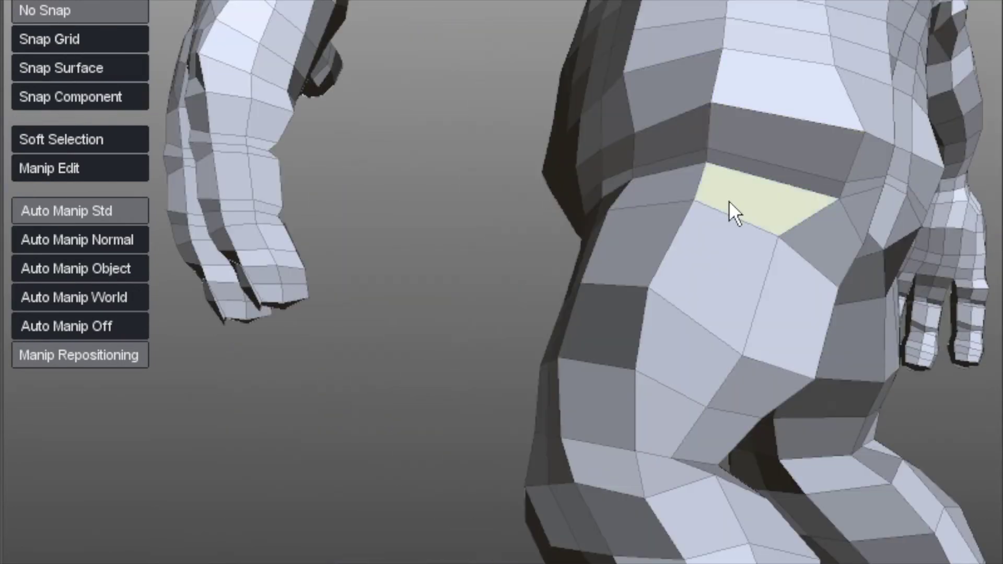
pyautogui.moveTo(730, 210); pyautogui.dragTo(600, 152, button='middle')
pyautogui.press('a')
pyautogui.moveTo(612, 230); pyautogui.dragTo(638, 139, button='middle')
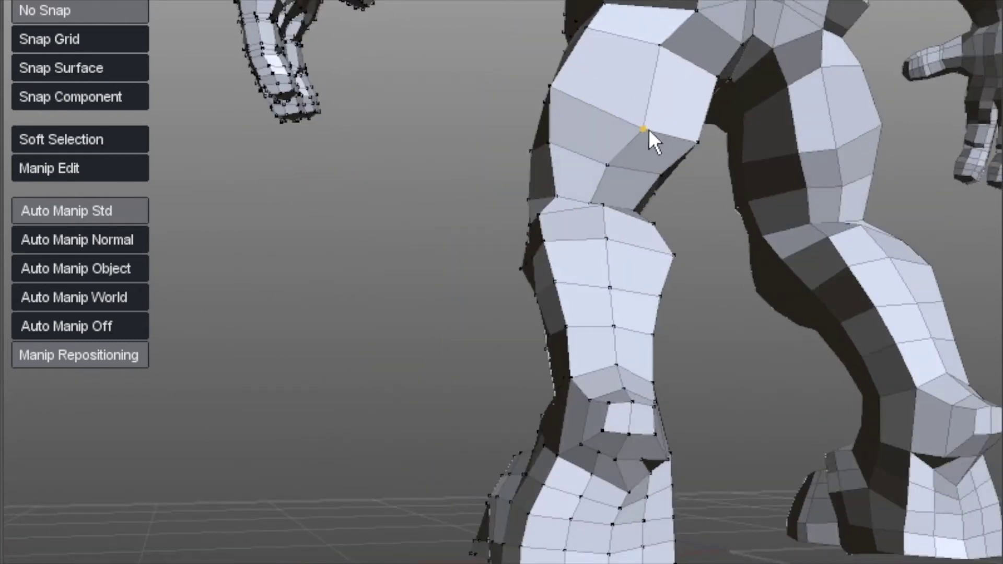
# Move a thigh vertex and push three shin vertices to straighten the shin's middle edge.
pyautogui.moveTo(629, 142); pyautogui.dragTo(639, 145)
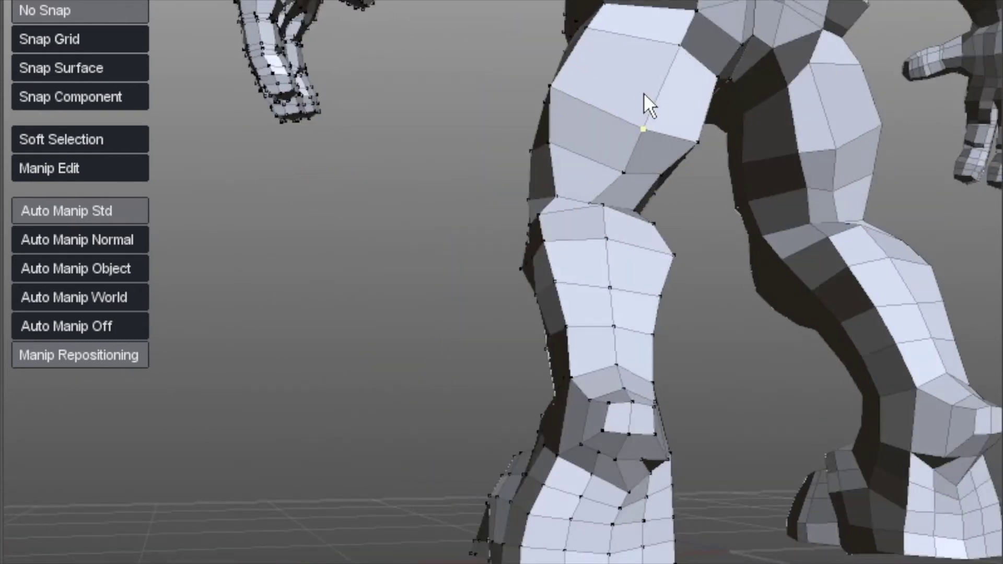
pyautogui.keyDown('alt'); pyautogui.moveTo(595, 221); pyautogui.dragTo(630, 242); pyautogui.keyUp('alt')
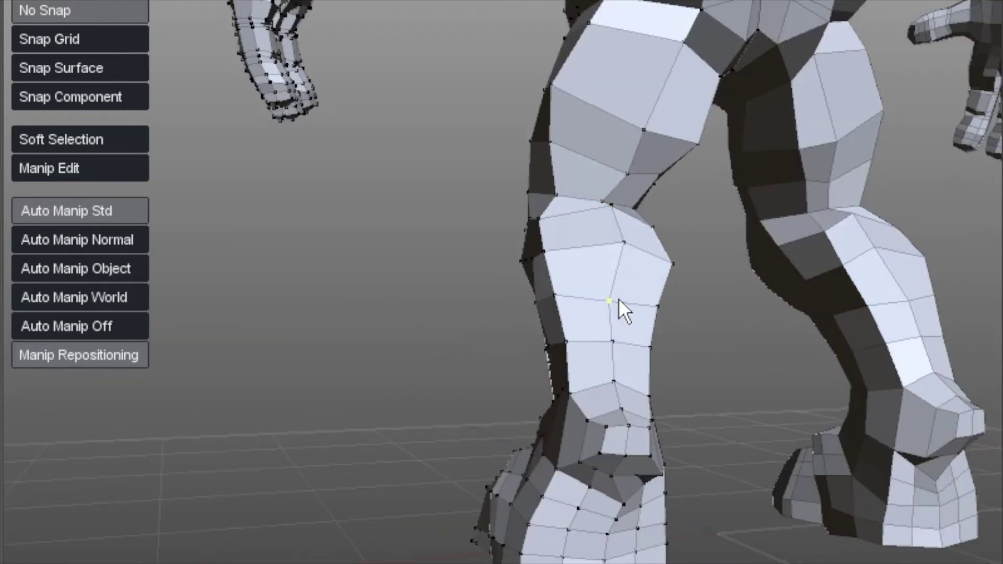
pyautogui.moveTo(618, 299); pyautogui.dragTo(634, 297)
pyautogui.moveTo(620, 339); pyautogui.dragTo(635, 340)
pyautogui.moveTo(623, 381)
pyautogui.mouseDown()
pyautogui.moveTo(633, 379)
pyautogui.moveTo(610, 397)
pyautogui.moveTo(627, 384)
pyautogui.moveTo(592, 340)
pyautogui.moveTo(597, 386)
pyautogui.mouseUp()
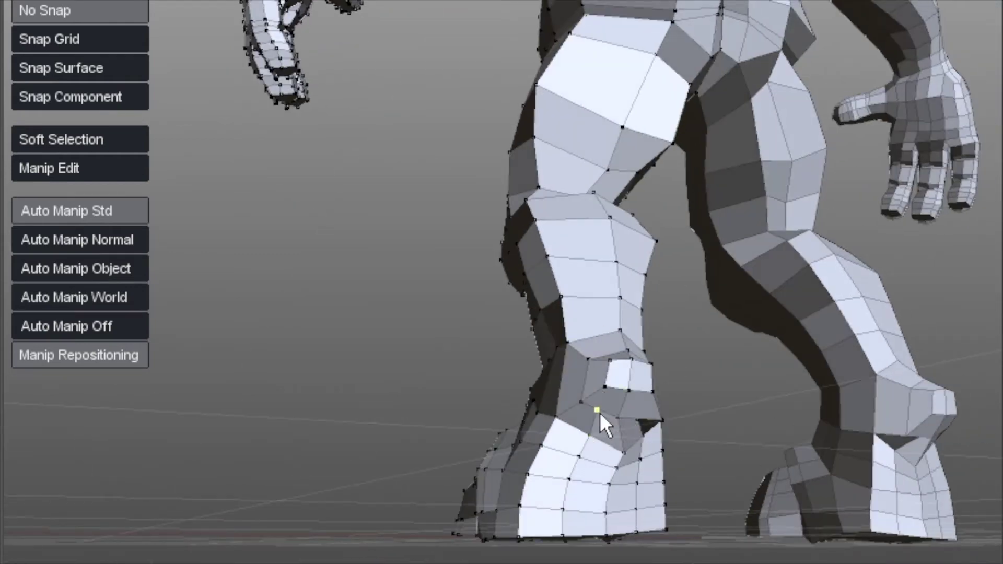
# Select two vertices around the knee, then a face on the leg.
pyautogui.keyDown('alt'); pyautogui.moveTo(592, 402); pyautogui.dragTo(584, 470); pyautogui.keyUp('alt')
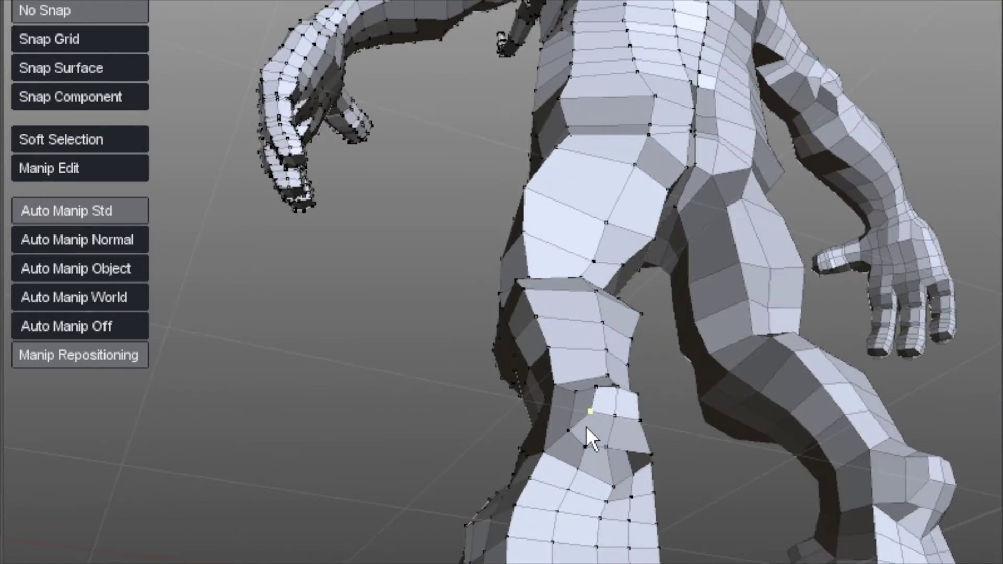
pyautogui.keyDown('alt'); pyautogui.moveTo(564, 415); pyautogui.dragTo(605, 459); pyautogui.keyUp('alt')
pyautogui.click(606, 455)
pyautogui.keyDown('shift'); pyautogui.click(584, 391); pyautogui.keyUp('shift')
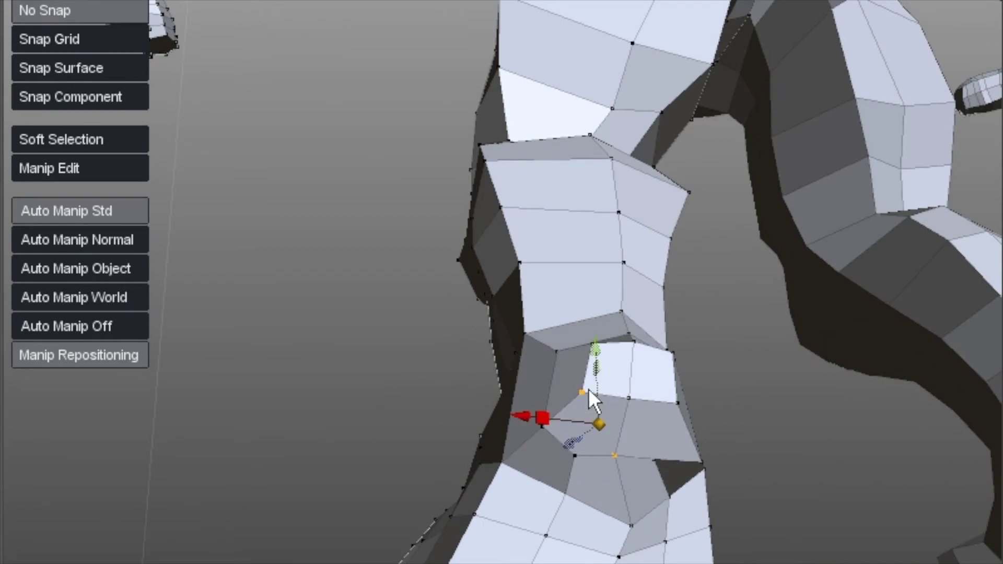
pyautogui.keyDown('alt'); pyautogui.moveTo(583, 431); pyautogui.dragTo(502, 339); pyautogui.keyUp('alt')
pyautogui.click(608, 386)
# Move up to the torso and select a face on the back of the shoulder.
pyautogui.keyDown('alt'); pyautogui.moveTo(503, 340); pyautogui.dragTo(537, 150, button='right'); pyautogui.keyUp('alt')
pyautogui.keyDown('alt'); pyautogui.moveTo(537, 149); pyautogui.dragTo(548, 397); pyautogui.keyUp('alt')
pyautogui.keyDown('alt'); pyautogui.moveTo(524, 161); pyautogui.dragTo(452, 264, button='right'); pyautogui.keyUp('alt')
pyautogui.click(394, 280)
pyautogui.keyDown('alt'); pyautogui.moveTo(393, 280); pyautogui.dragTo(425, 291); pyautogui.keyUp('alt')
pyautogui.click(475, 366)
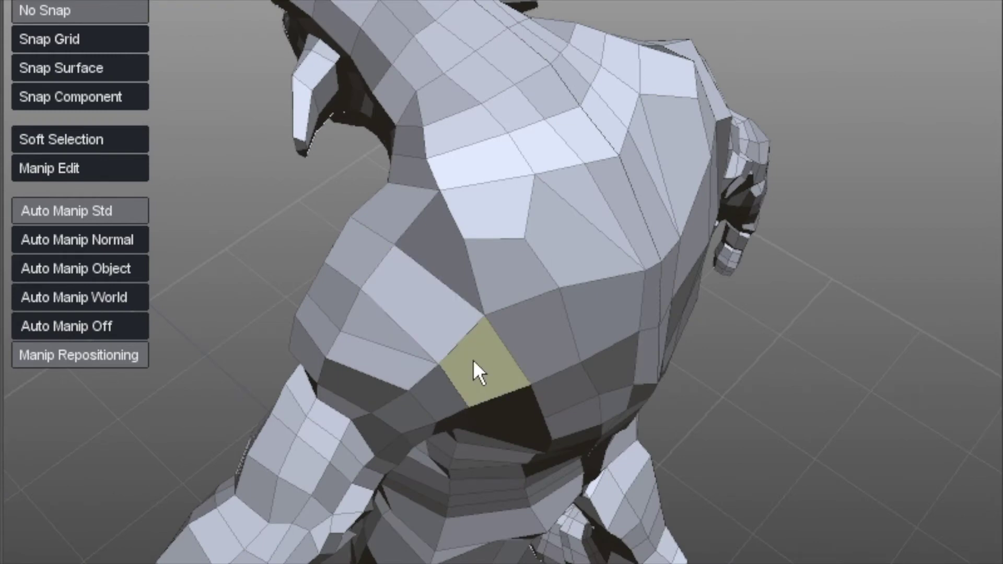
# Select shoulder faces and the face loop down the back, then clear the selection.
pyautogui.keyDown('alt'); pyautogui.moveTo(472, 359); pyautogui.dragTo(381, 220, button='right'); pyautogui.keyUp('alt')
pyautogui.keyDown('alt'); pyautogui.moveTo(381, 220); pyautogui.dragTo(440, 220); pyautogui.keyUp('alt')
pyautogui.keyDown('alt'); pyautogui.moveTo(452, 218); pyautogui.dragTo(493, 258, button='right'); pyautogui.keyUp('alt')
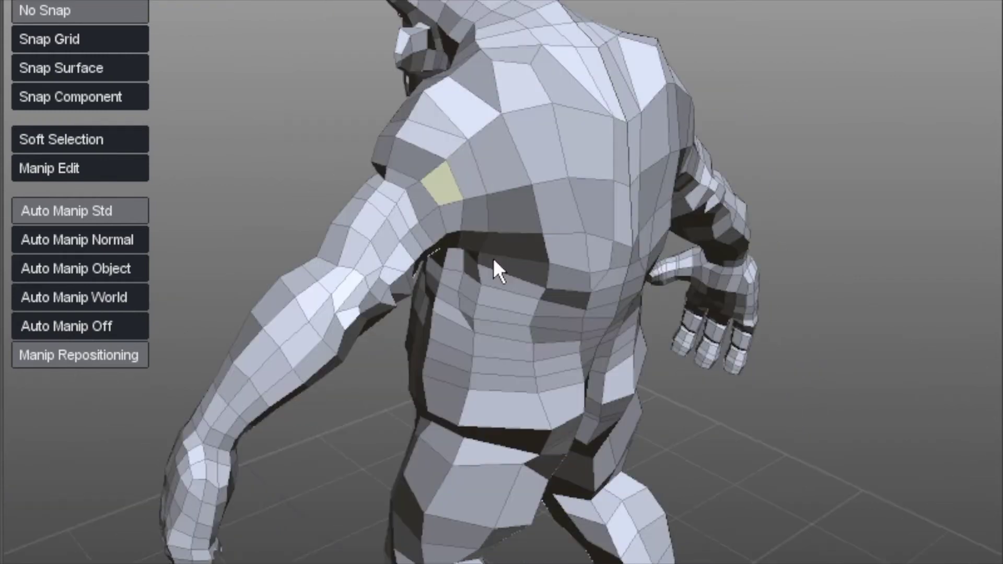
pyautogui.click(450, 137)
pyautogui.click(447, 173)
pyautogui.keyDown('alt'); pyautogui.moveTo(446, 168); pyautogui.dragTo(493, 165); pyautogui.keyUp('alt')
pyautogui.click(496, 161)
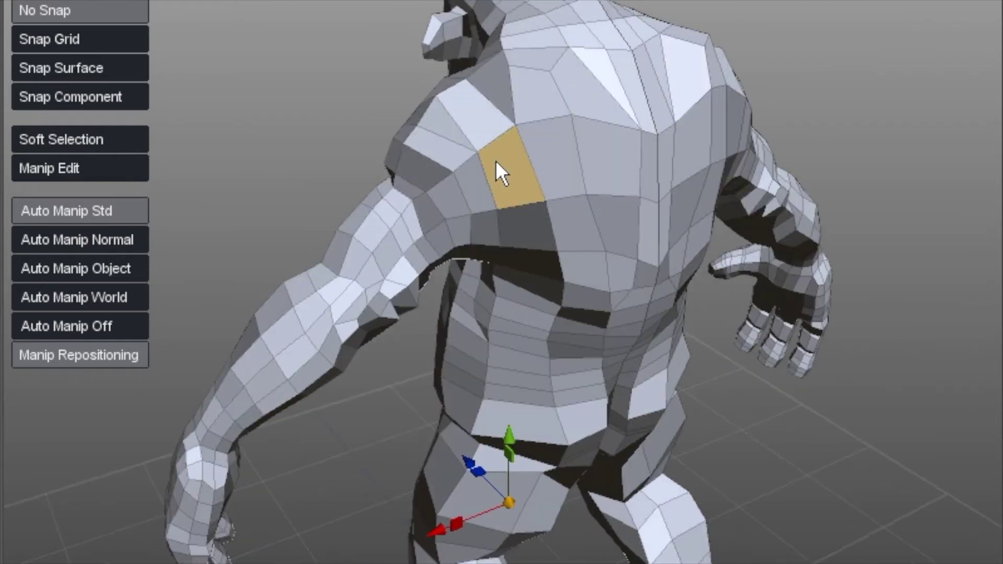
pyautogui.doubleClick(493, 163)
pyautogui.keyDown('alt'); pyautogui.moveTo(493, 167); pyautogui.dragTo(402, 376); pyautogui.keyUp('alt')
pyautogui.click(500, 200)
# Connect two vertices on the back of the shoulder with a new edge.
pyautogui.keyDown('alt'); pyautogui.moveTo(403, 376); pyautogui.dragTo(413, 266, button='right'); pyautogui.keyUp('alt')
pyautogui.keyDown('alt'); pyautogui.moveTo(413, 266); pyautogui.dragTo(372, 346); pyautogui.keyUp('alt')
pyautogui.keyDown('alt'); pyautogui.moveTo(372, 346); pyautogui.dragTo(461, 349, button='right'); pyautogui.keyUp('alt')
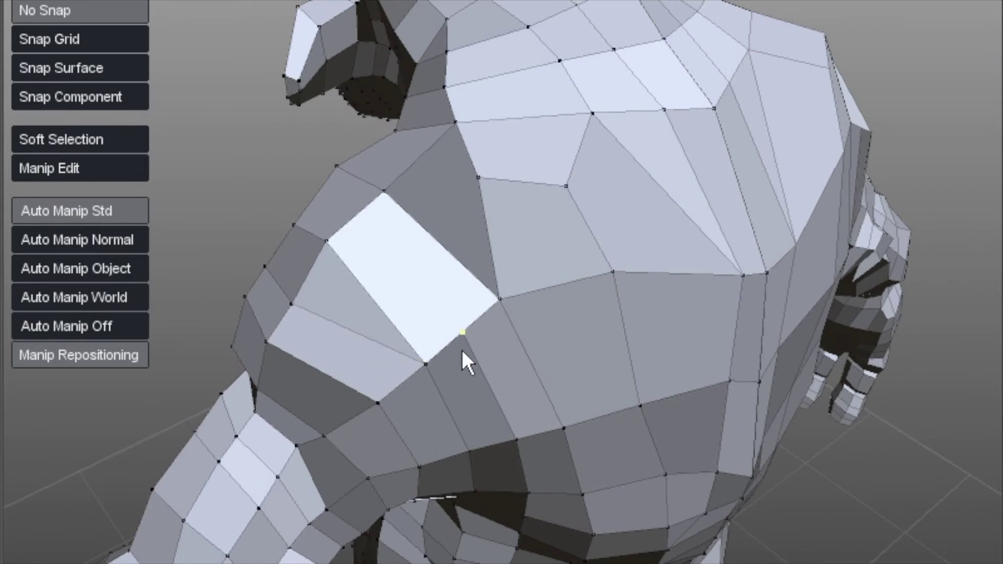
pyautogui.click(463, 350)
pyautogui.keyDown('shift'); pyautogui.click(328, 239); pyautogui.keyUp('shift')
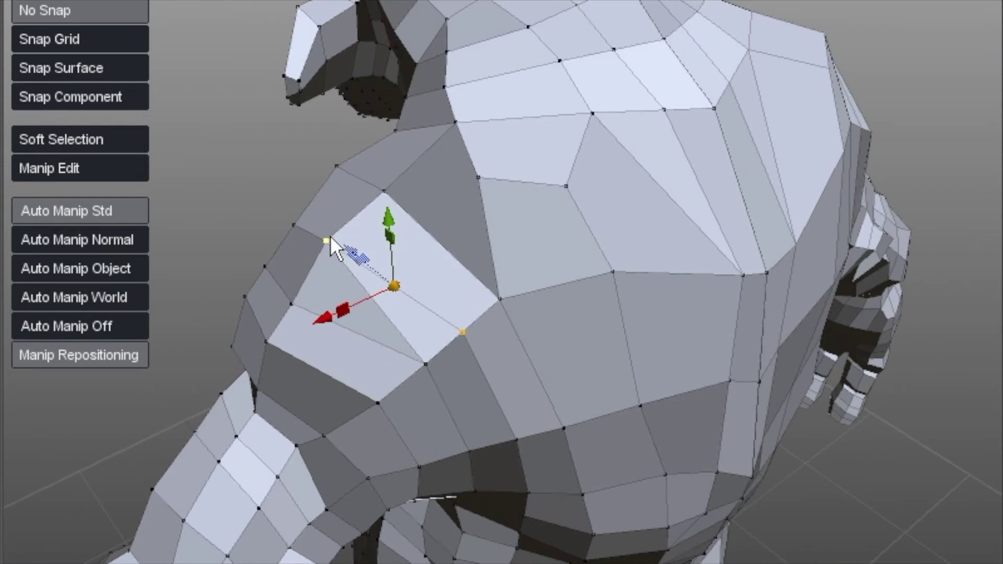
pyautogui.press('space')
pyautogui.press('space')
pyautogui.press('space')
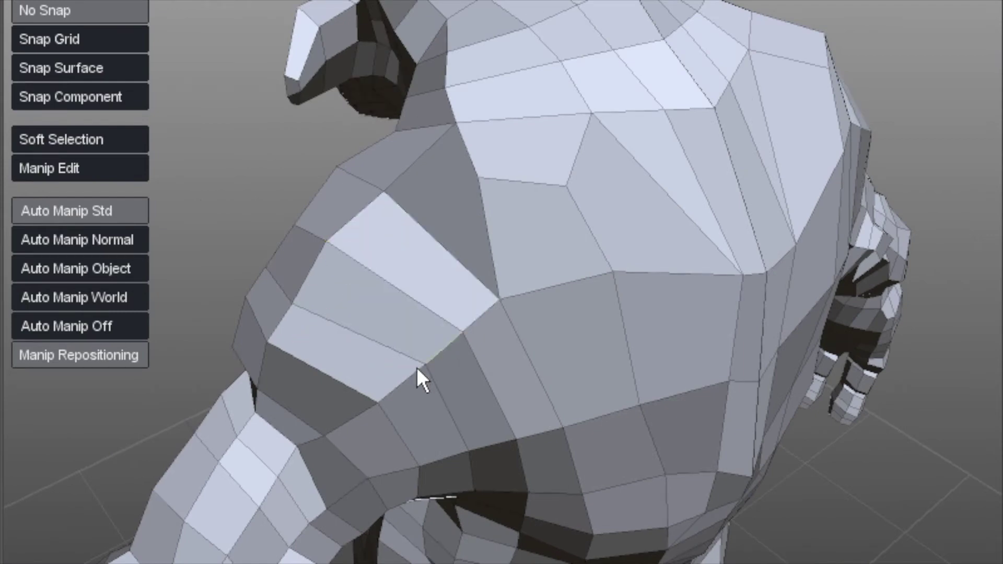
pyautogui.keyDown('alt'); pyautogui.moveTo(439, 261); pyautogui.dragTo(393, 175); pyautogui.keyUp('alt')
# In vertex mode, nudge a thigh vertex and pull the centre crotch vertex down.
pyautogui.press('F9')
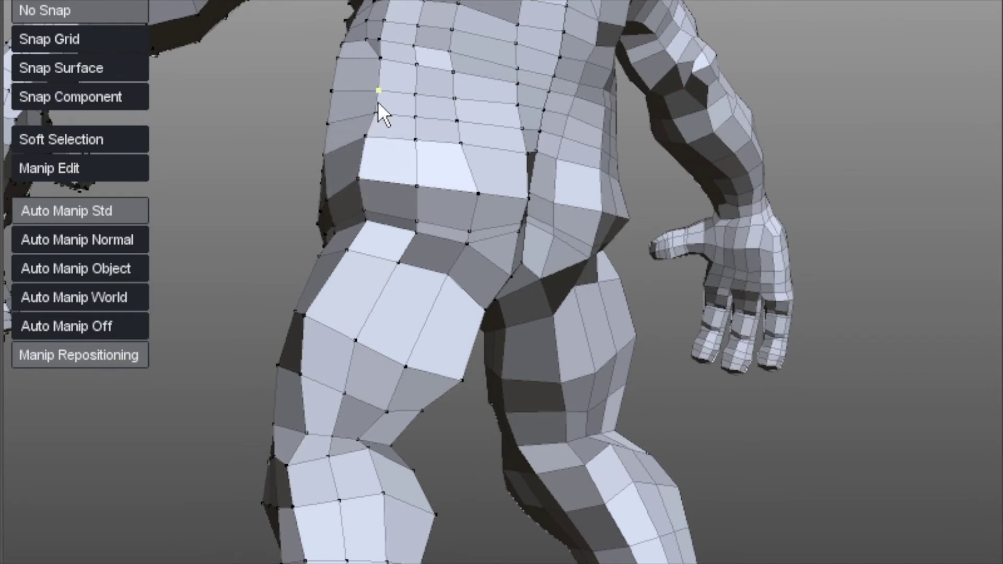
pyautogui.keyDown('alt'); pyautogui.moveTo(351, 215); pyautogui.dragTo(412, 212); pyautogui.keyUp('alt')
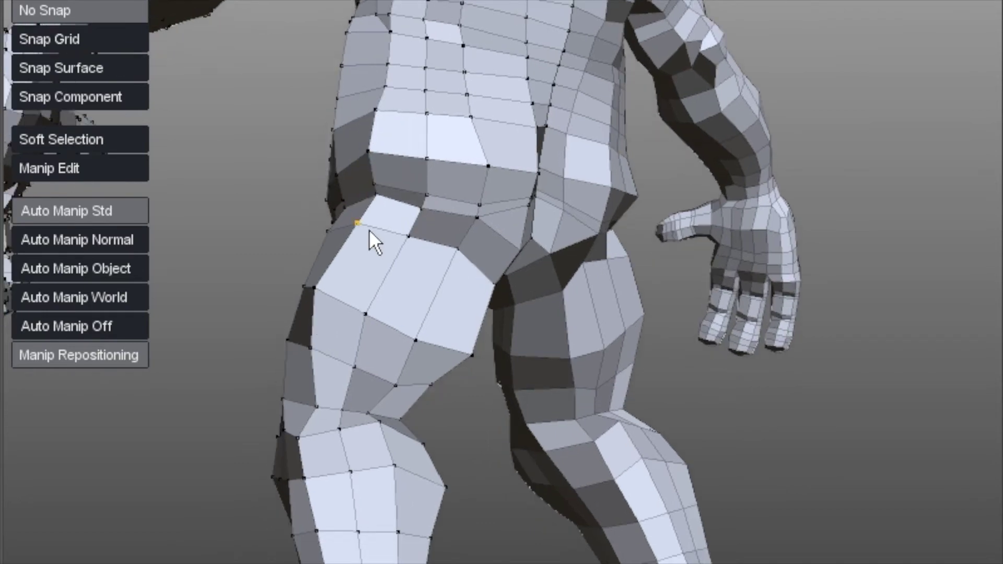
pyautogui.moveTo(317, 300); pyautogui.dragTo(321, 357)
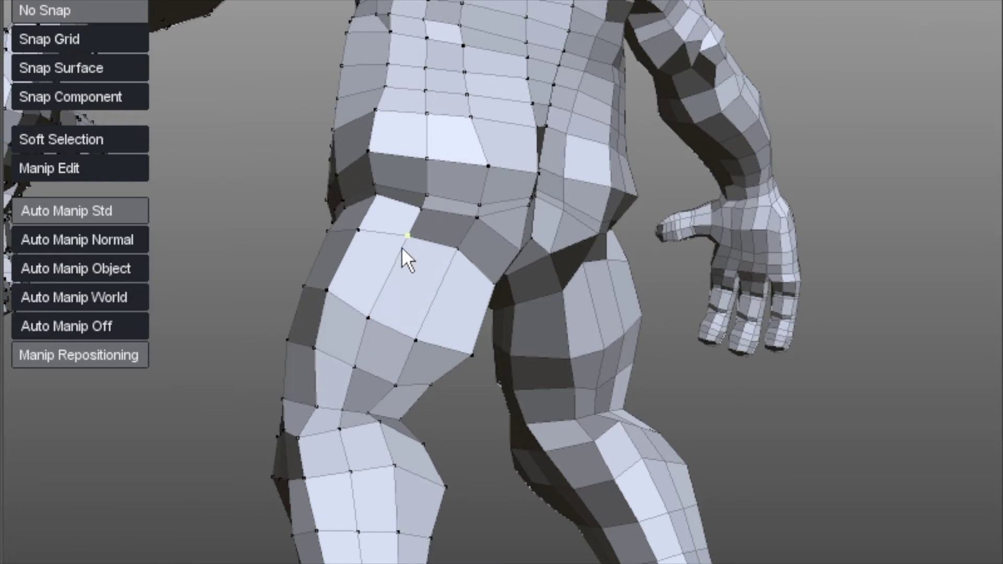
pyautogui.keyDown('alt'); pyautogui.moveTo(449, 234); pyautogui.dragTo(356, 191); pyautogui.keyUp('alt')
pyautogui.keyDown('alt'); pyautogui.moveTo(365, 180); pyautogui.dragTo(515, 136, button='right'); pyautogui.keyUp('alt')
pyautogui.moveTo(515, 137); pyautogui.dragTo(375, 230)
# Lower the crotch-centre vertices further and pull the hip and inner-thigh vertices inward.
pyautogui.keyDown('alt'); pyautogui.moveTo(473, 242); pyautogui.dragTo(406, 205); pyautogui.keyUp('alt')
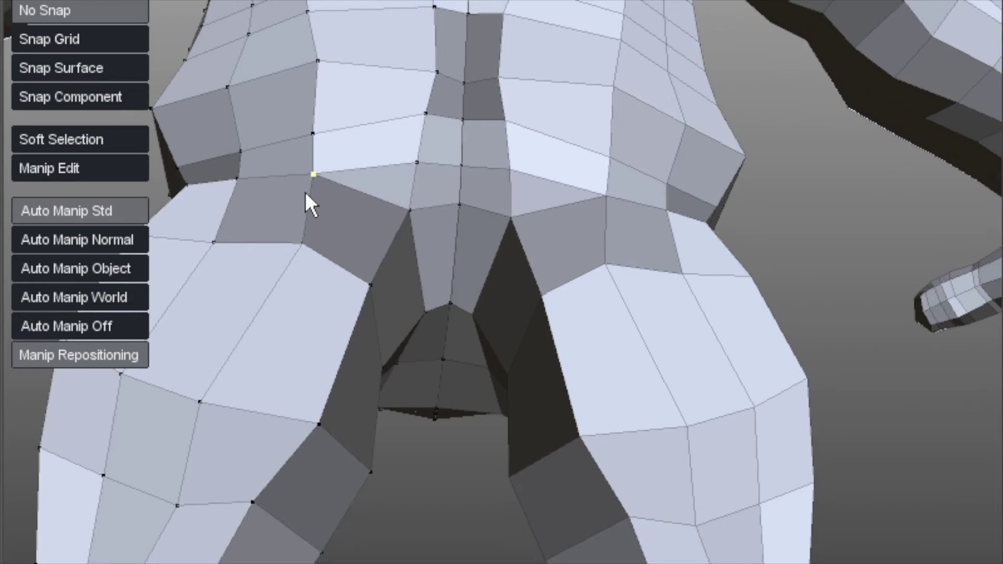
pyautogui.keyDown('alt'); pyautogui.moveTo(305, 192); pyautogui.dragTo(331, 197); pyautogui.keyUp('alt')
pyautogui.moveTo(383, 170); pyautogui.dragTo(412, 233)
pyautogui.moveTo(287, 173)
pyautogui.mouseDown()
pyautogui.moveTo(304, 241)
pyautogui.moveTo(302, 170)
pyautogui.moveTo(291, 212)
pyautogui.mouseUp()
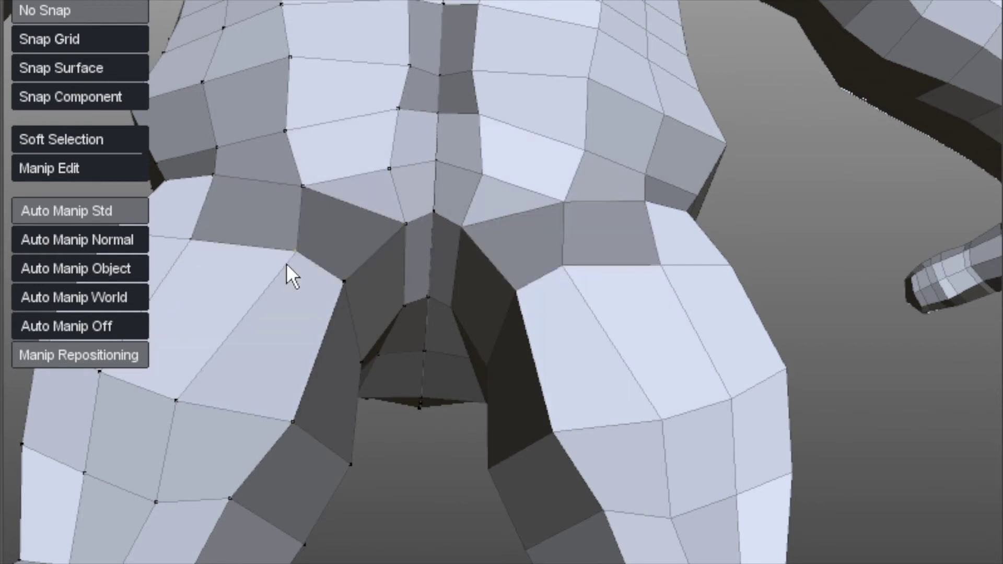
pyautogui.moveTo(362, 360); pyautogui.dragTo(381, 353)
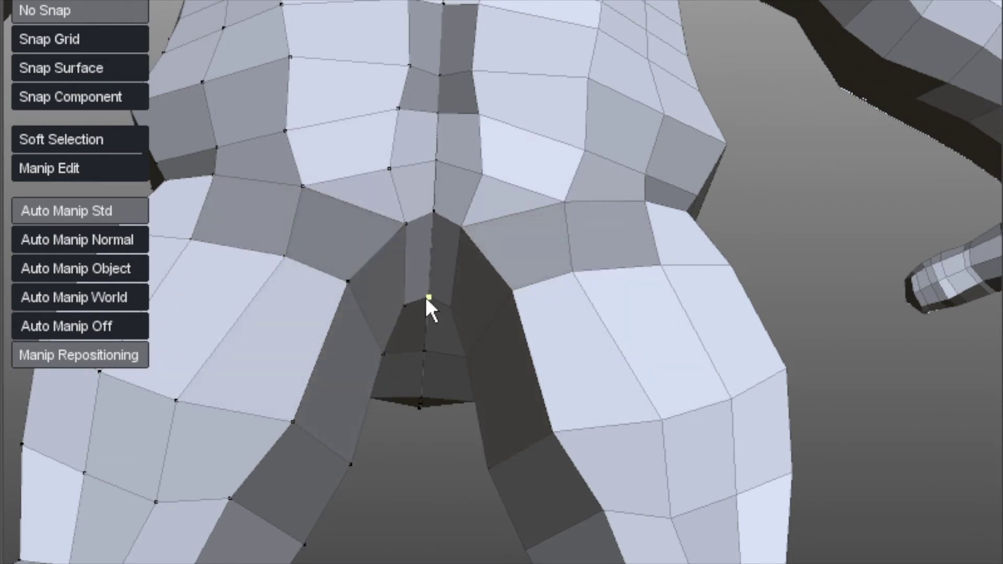
pyautogui.moveTo(409, 231); pyautogui.dragTo(408, 243)
pyautogui.moveTo(347, 282); pyautogui.dragTo(369, 272)
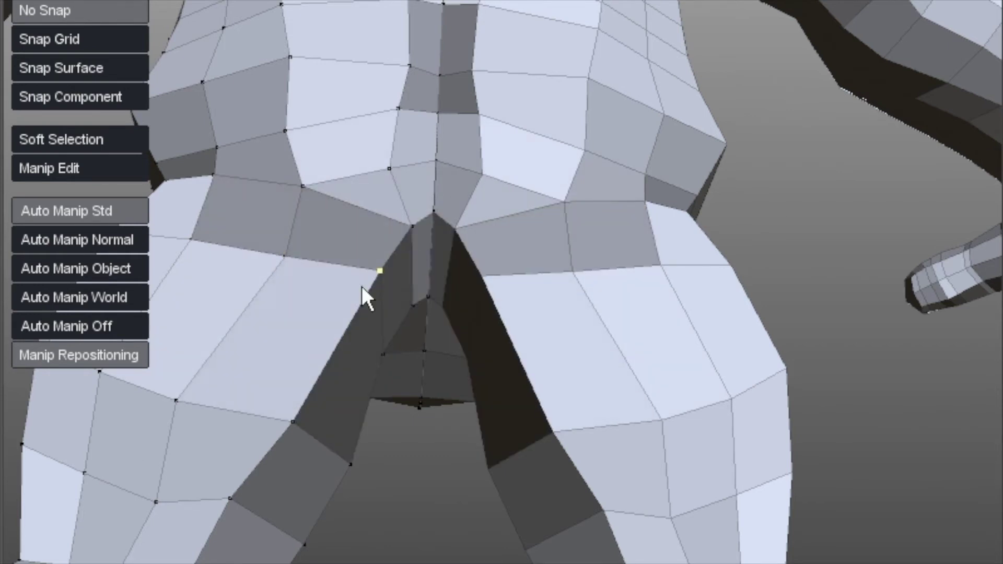
# Select faces and face loops on the thigh to inspect its topology.
pyautogui.scroll(-3, 209, 433)
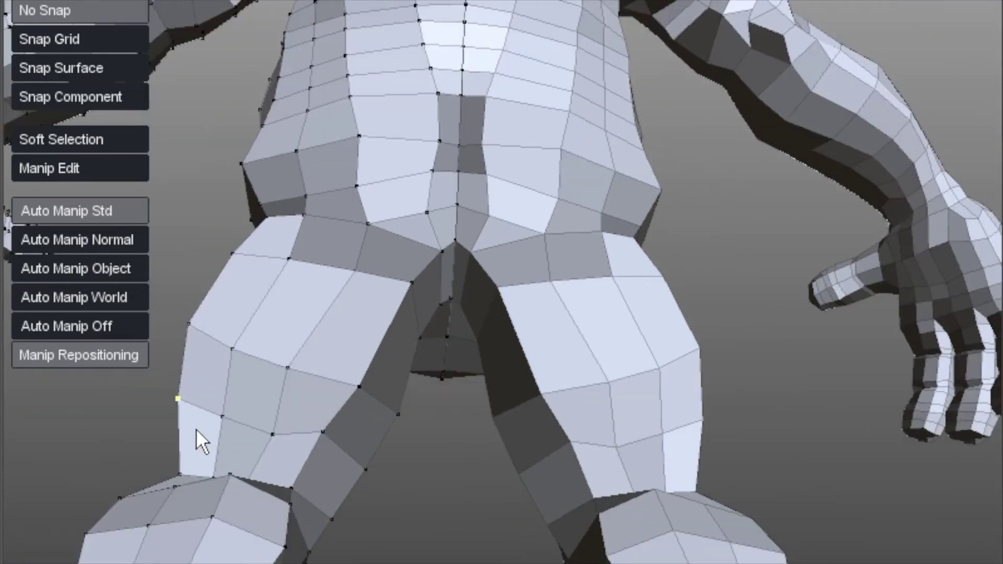
pyautogui.moveTo(204, 340); pyautogui.dragTo(272, 360, button='middle')
pyautogui.doubleClick(349, 302)
pyautogui.click(321, 305)
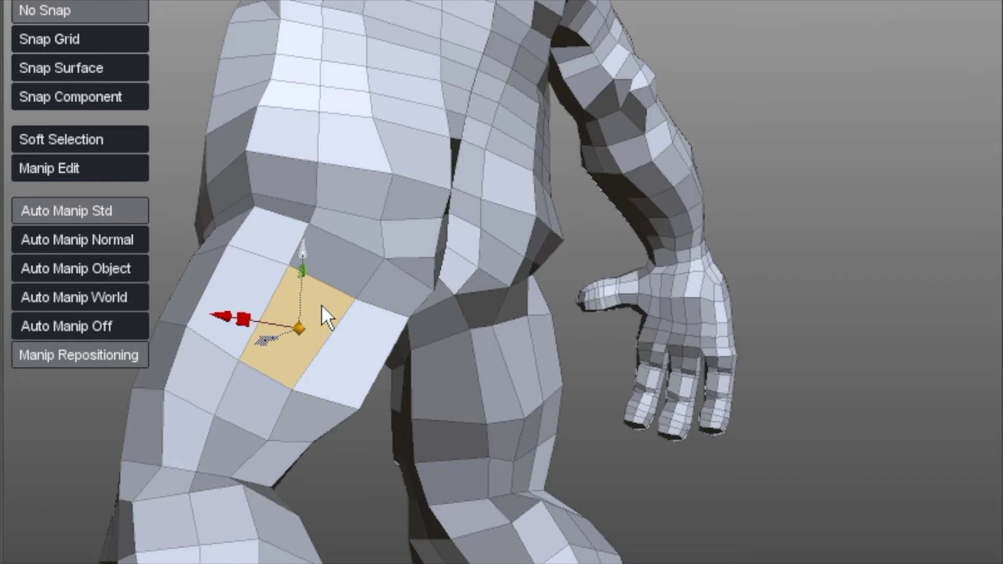
pyautogui.click(246, 288)
pyautogui.doubleClick(245, 289)
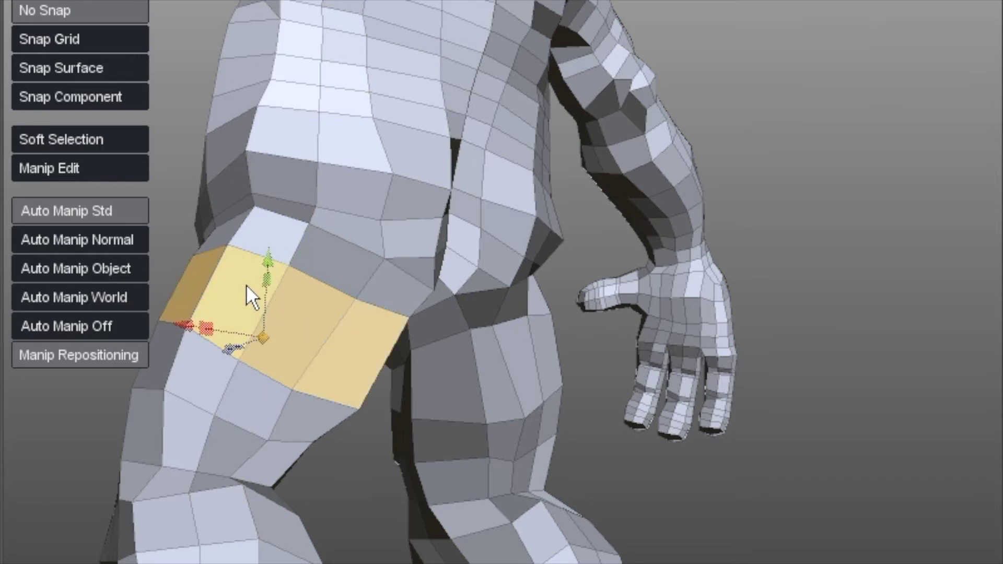
# In vertex mode, shift the upper and lower outer-hip edge vertices beside the hand outward.
pyautogui.press('1')
pyautogui.moveTo(247, 281); pyautogui.dragTo(273, 319, button='middle')
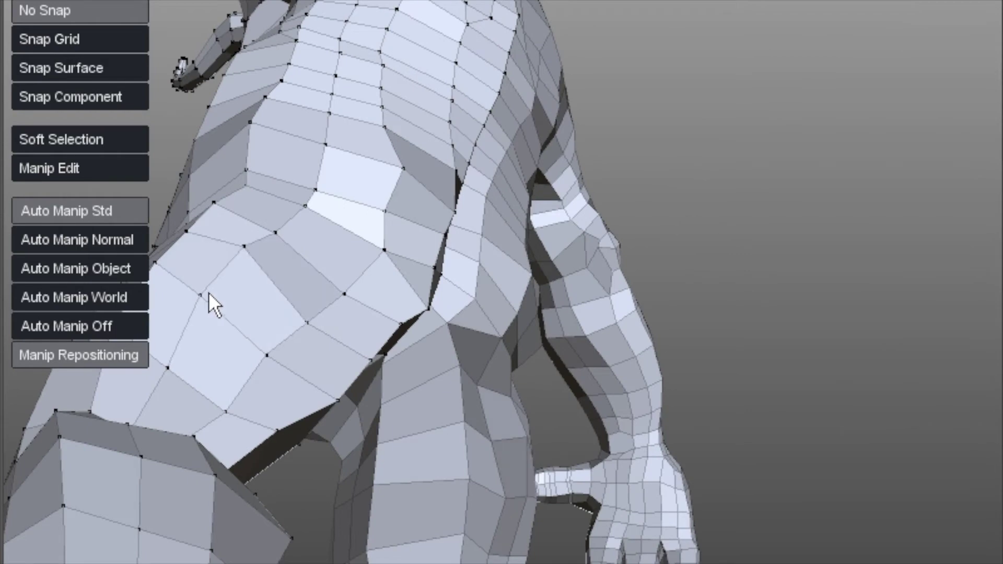
pyautogui.click(174, 369)
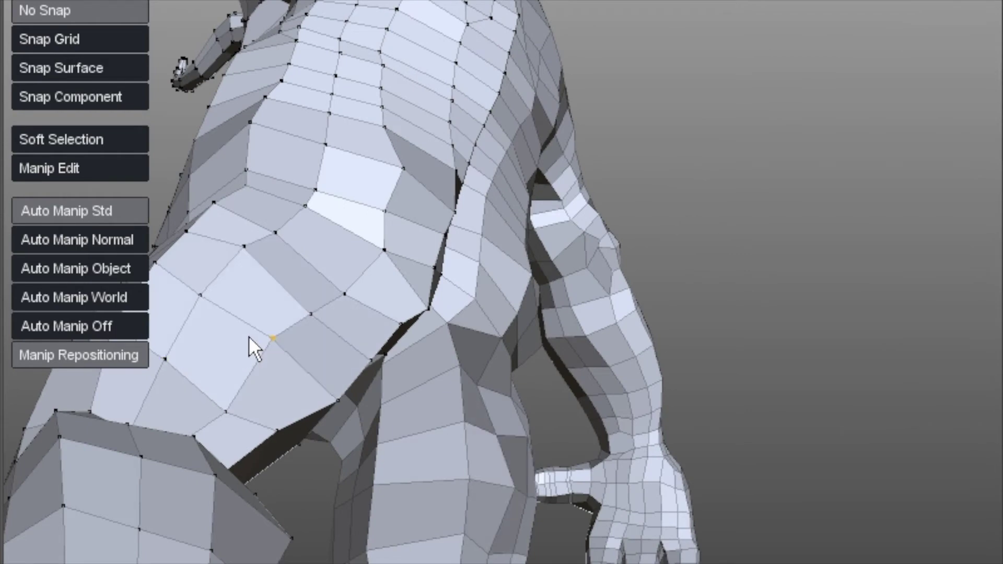
pyautogui.moveTo(246, 343); pyautogui.dragTo(407, 209, button='middle')
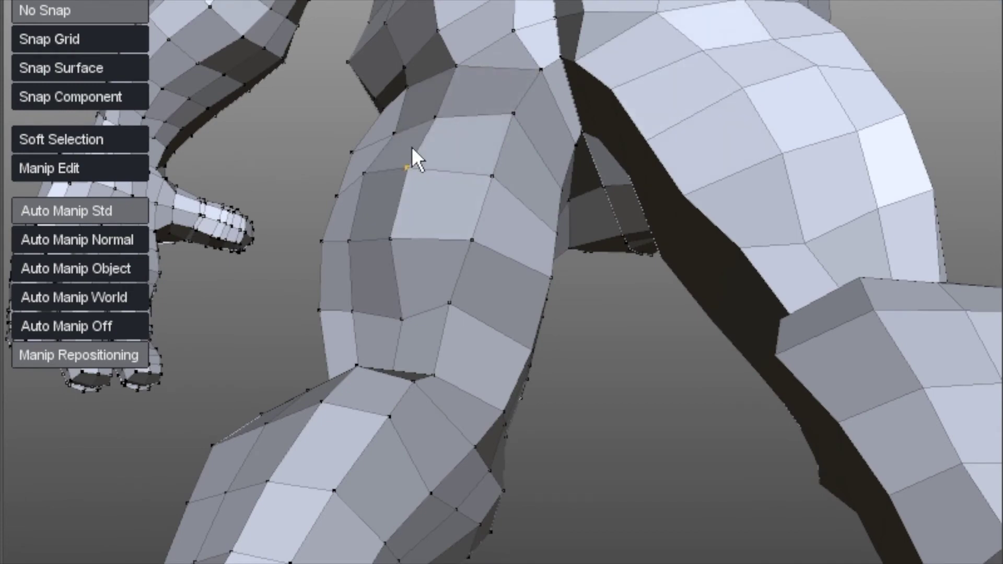
pyautogui.moveTo(412, 146); pyautogui.dragTo(553, 222, button='middle')
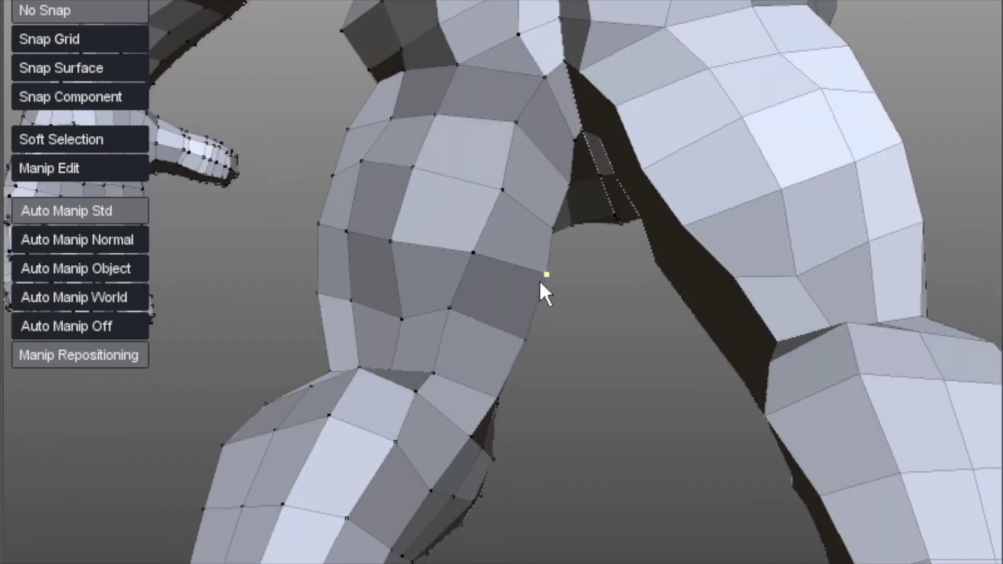
pyautogui.moveTo(479, 309); pyautogui.dragTo(501, 321, button='middle')
pyautogui.moveTo(459, 254); pyautogui.dragTo(454, 179, button='middle')
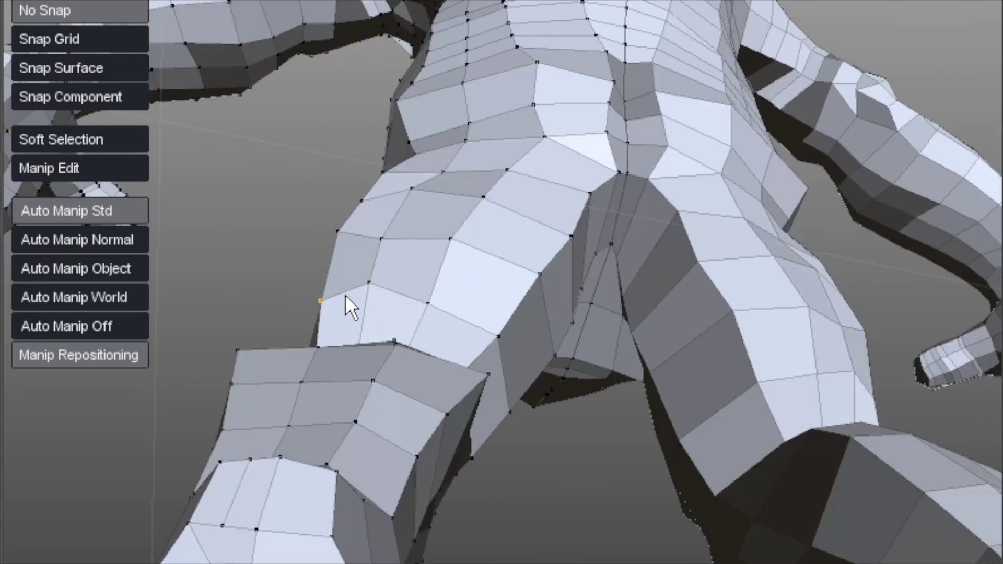
pyautogui.moveTo(347, 300); pyautogui.dragTo(311, 259, button='middle')
pyautogui.moveTo(235, 298); pyautogui.dragTo(354, 287, button='middle')
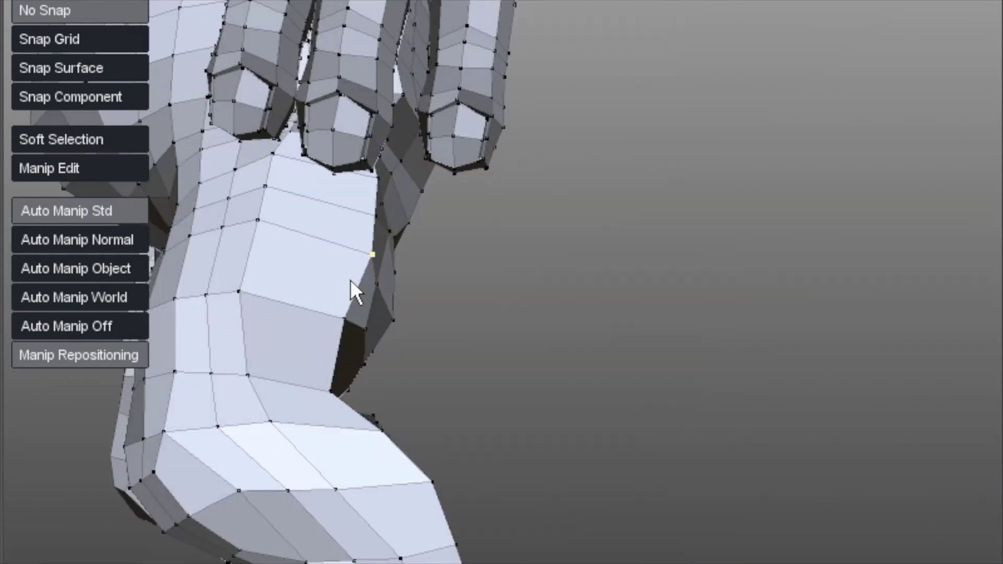
pyautogui.moveTo(247, 218); pyautogui.dragTo(262, 215)
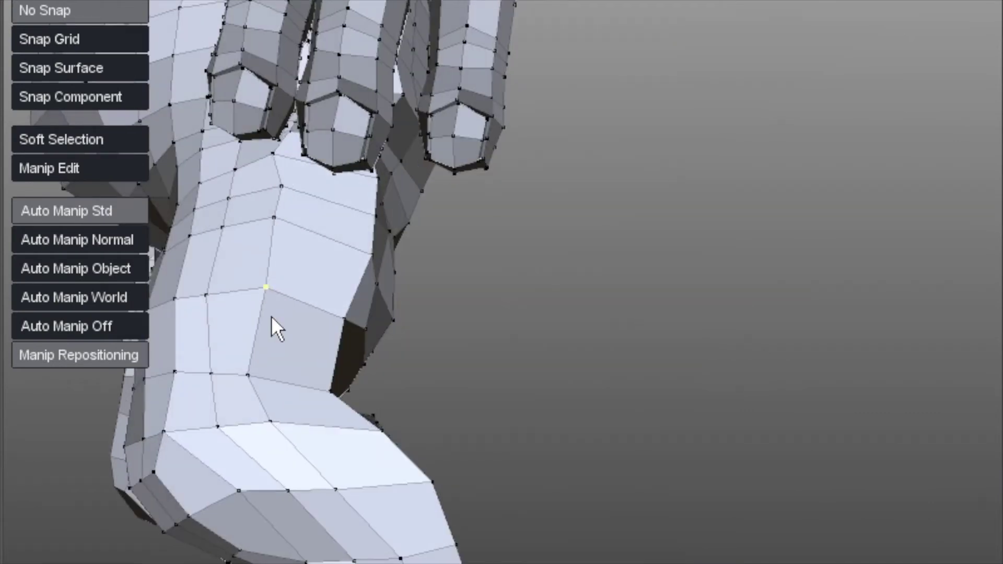
pyautogui.moveTo(249, 374); pyautogui.dragTo(270, 374)
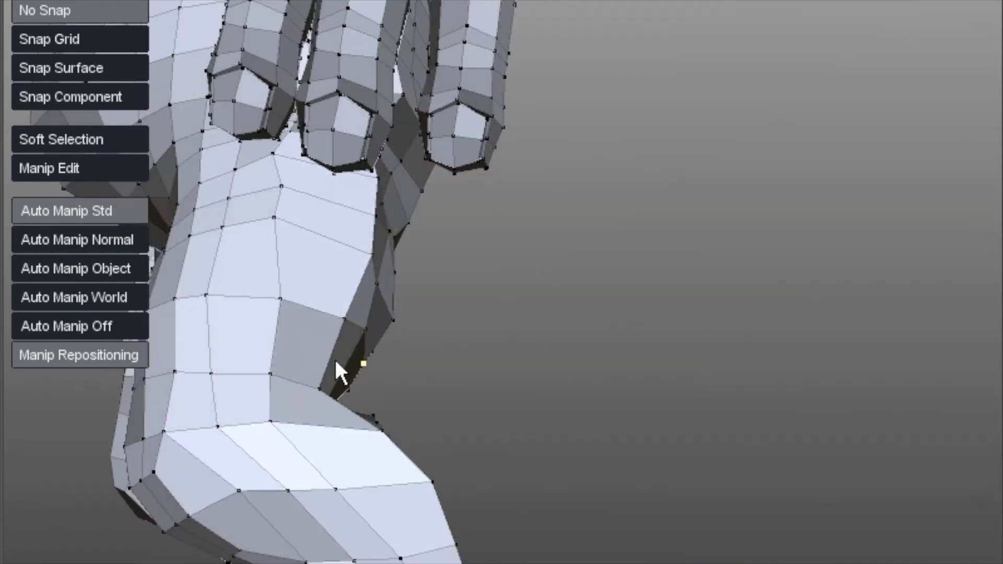
# Select the horizontal and vertical face loops around the hip to check their flow.
pyautogui.moveTo(334, 359); pyautogui.dragTo(340, 218, button='middle')
pyautogui.doubleClick(327, 142)
pyautogui.doubleClick(341, 292)
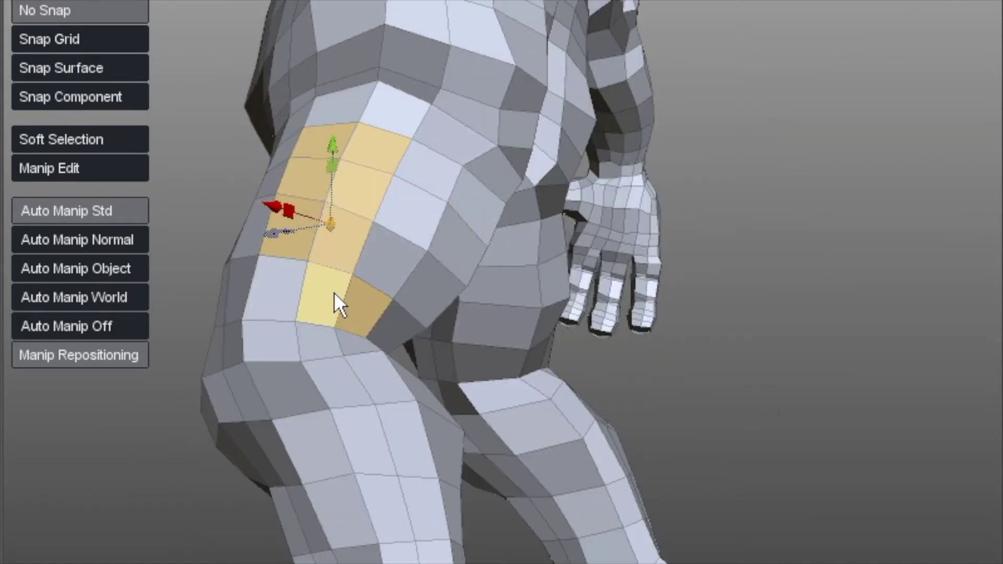
pyautogui.moveTo(334, 293); pyautogui.dragTo(223, 372, button='middle')
pyautogui.moveTo(497, 287); pyautogui.dragTo(376, 161, button='middle')
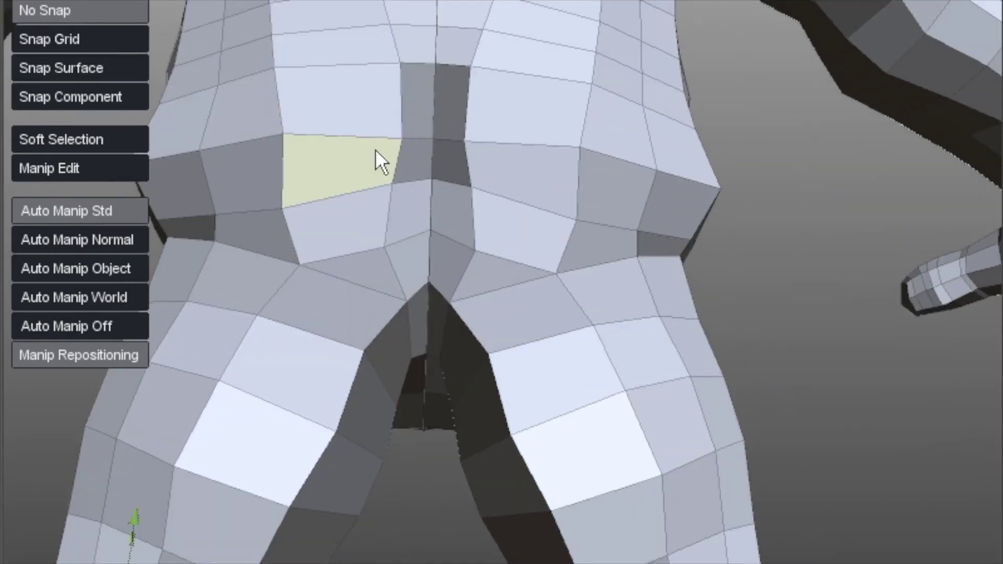
# Rearrange the lower-belly vertices, pulling the centre vertex down and shifting the left-side ones.
pyautogui.press('a')
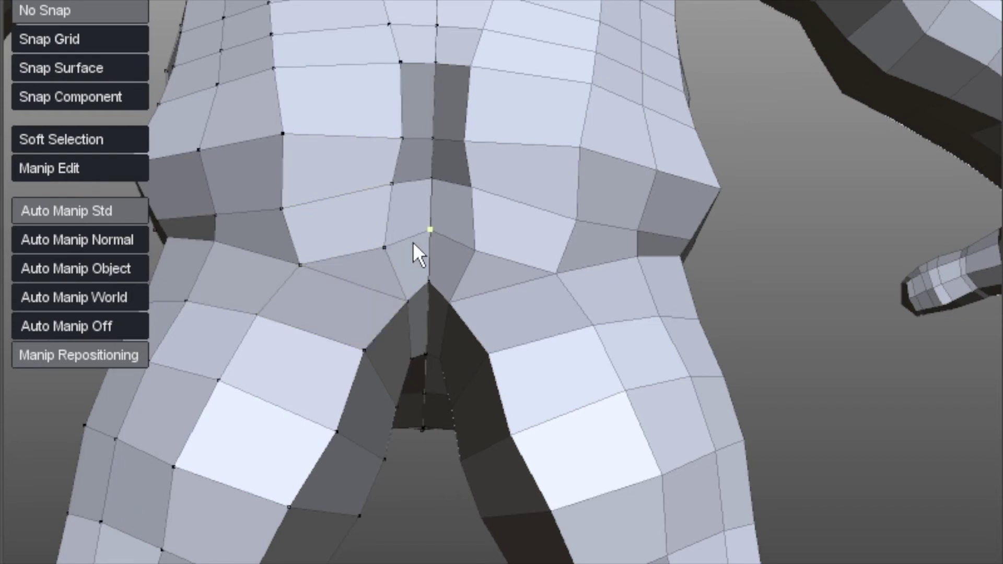
pyautogui.moveTo(416, 253); pyautogui.dragTo(384, 264)
pyautogui.moveTo(297, 264); pyautogui.dragTo(297, 256)
pyautogui.moveTo(289, 218); pyautogui.dragTo(309, 216)
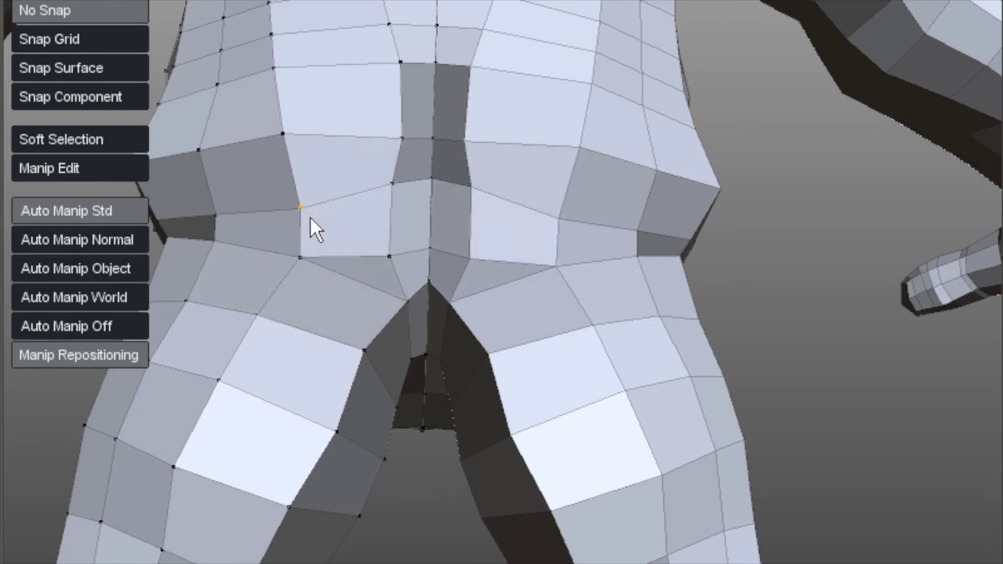
pyautogui.moveTo(392, 184); pyautogui.dragTo(396, 195)
pyautogui.moveTo(401, 138); pyautogui.dragTo(415, 135)
pyautogui.moveTo(397, 195)
pyautogui.mouseDown()
pyautogui.moveTo(415, 189)
pyautogui.moveTo(403, 196)
pyautogui.mouseUp()
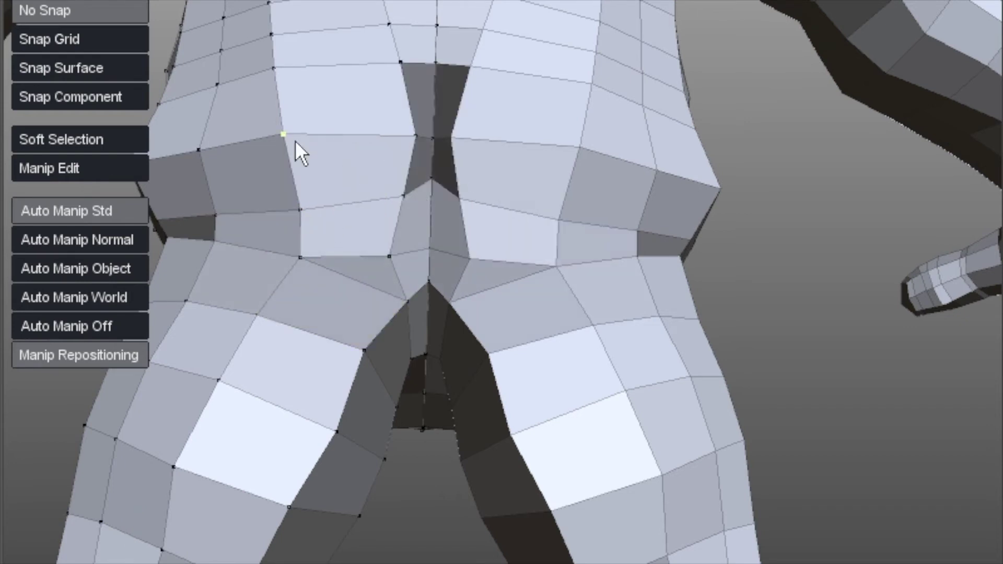
pyautogui.moveTo(296, 142); pyautogui.dragTo(299, 151)
pyautogui.moveTo(298, 219); pyautogui.dragTo(290, 220)
pyautogui.moveTo(399, 306); pyautogui.dragTo(379, 287)
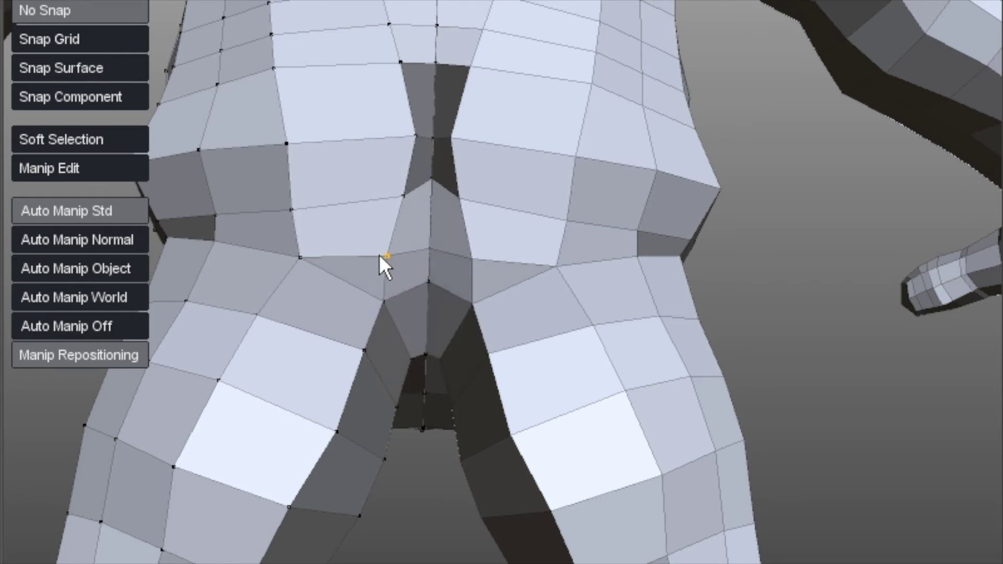
pyautogui.moveTo(381, 261); pyautogui.dragTo(340, 261, button='middle')
pyautogui.moveTo(386, 259); pyautogui.dragTo(377, 262)
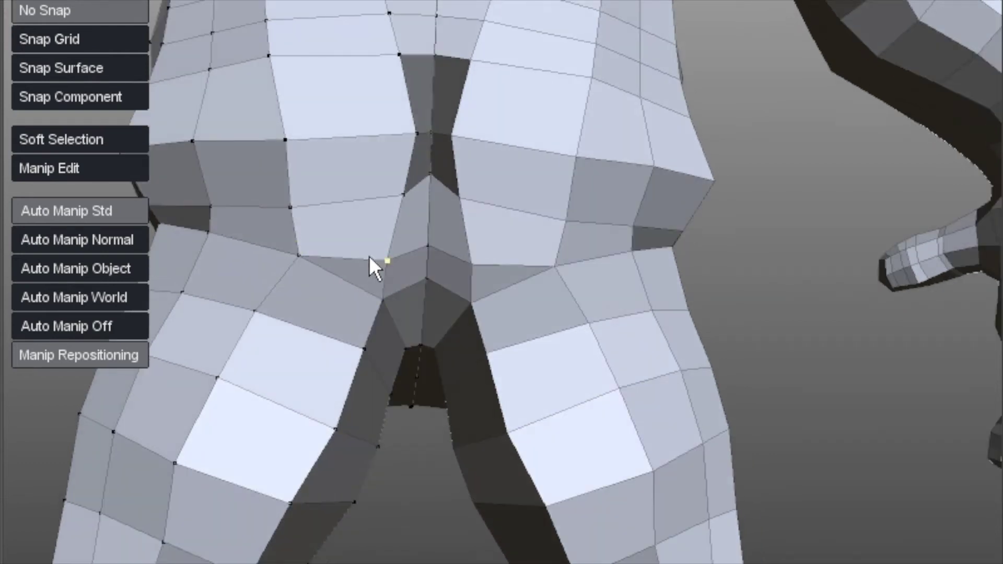
# Cut a new edge across the lower belly to the centre, slide its vertex down, raise a side vertex.
pyautogui.click(299, 256)
pyautogui.click(398, 229)
pyautogui.click(428, 228)
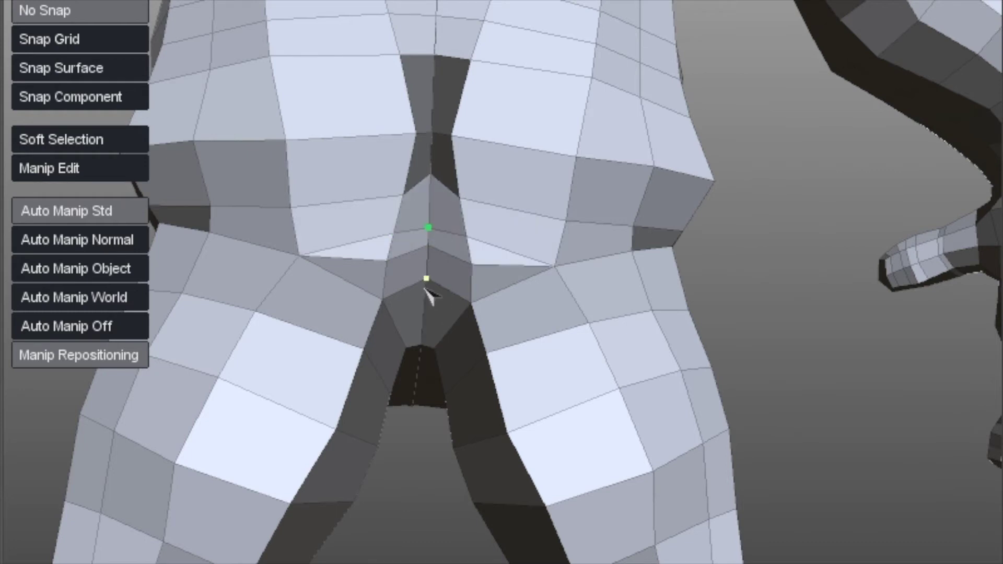
pyautogui.press('Escape')
pyautogui.click(355, 260)
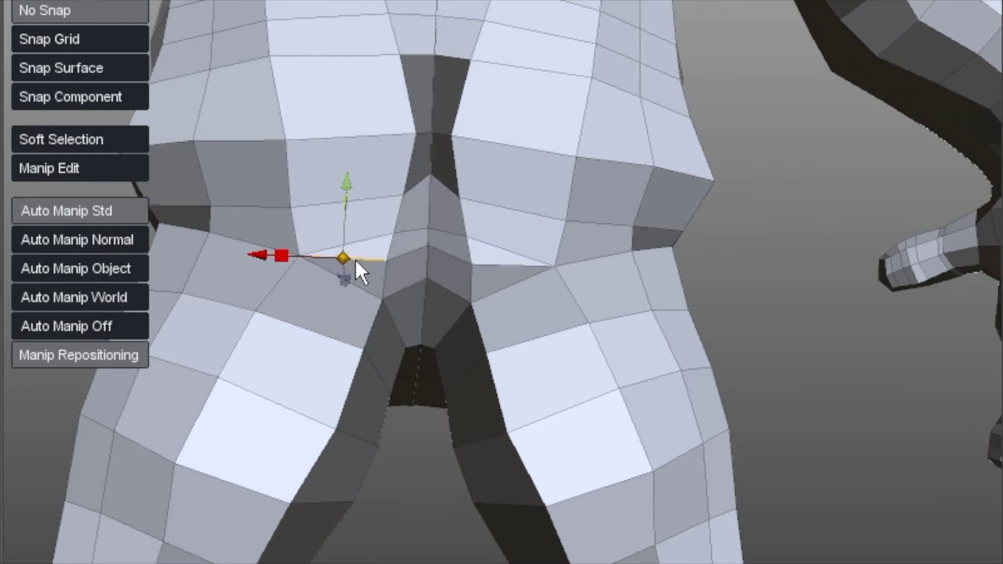
pyautogui.moveTo(355, 259); pyautogui.dragTo(349, 288)
pyautogui.click(370, 306)
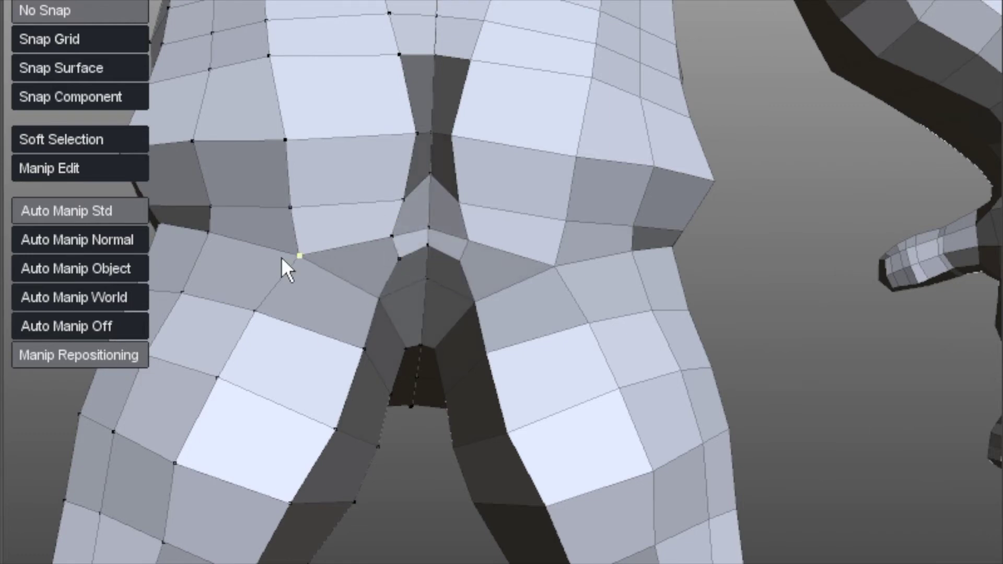
pyautogui.moveTo(283, 264); pyautogui.dragTo(402, 402, button='middle')
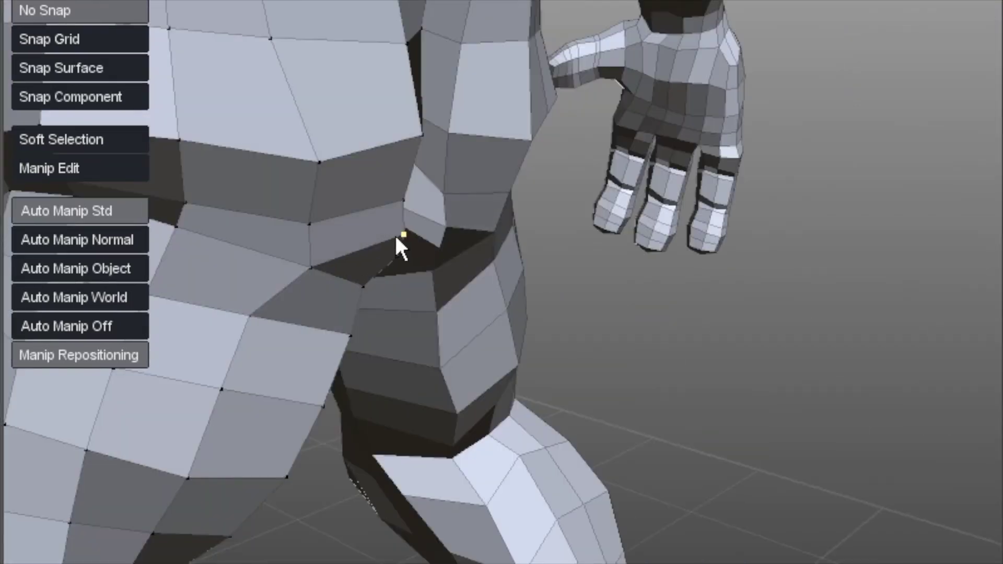
pyautogui.moveTo(394, 234); pyautogui.dragTo(407, 147)
# Undo the last three crotch-crease and lower hip loop reshapes.
pyautogui.scroll(-5, 298, 195)
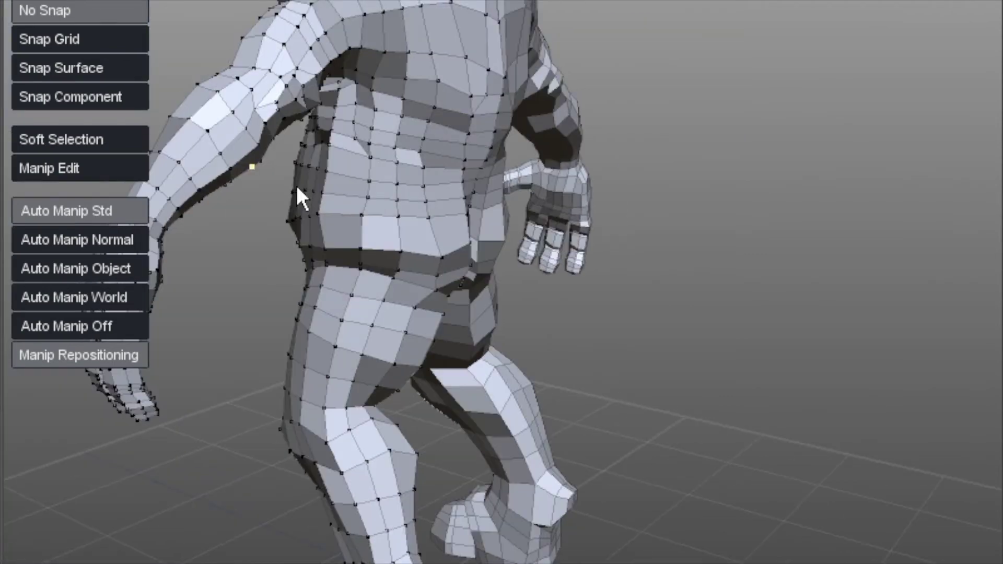
pyautogui.moveTo(297, 195); pyautogui.dragTo(448, 127, button='middle')
pyautogui.hotkey('ctrl', 'z')
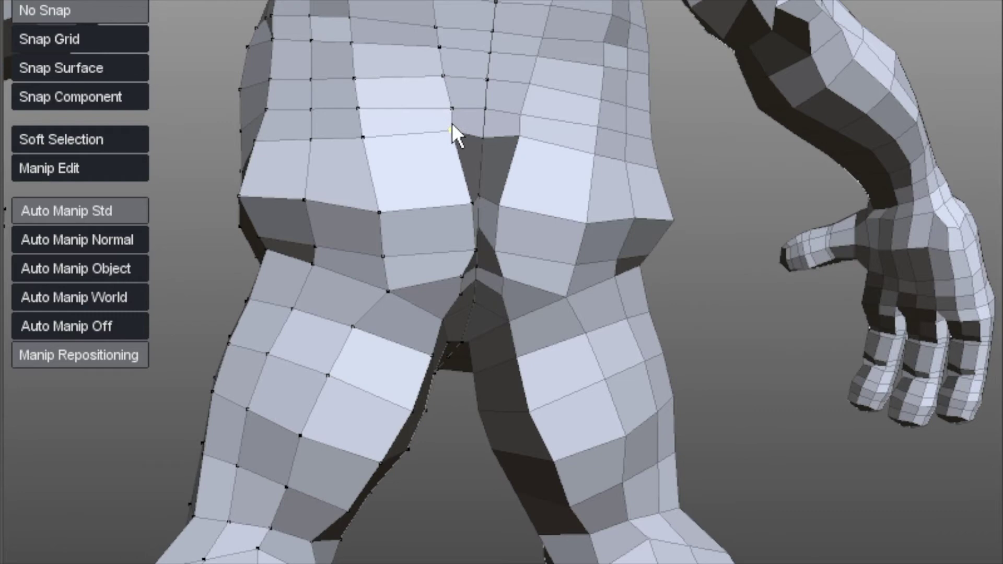
pyautogui.hotkey('ctrl', 'z')
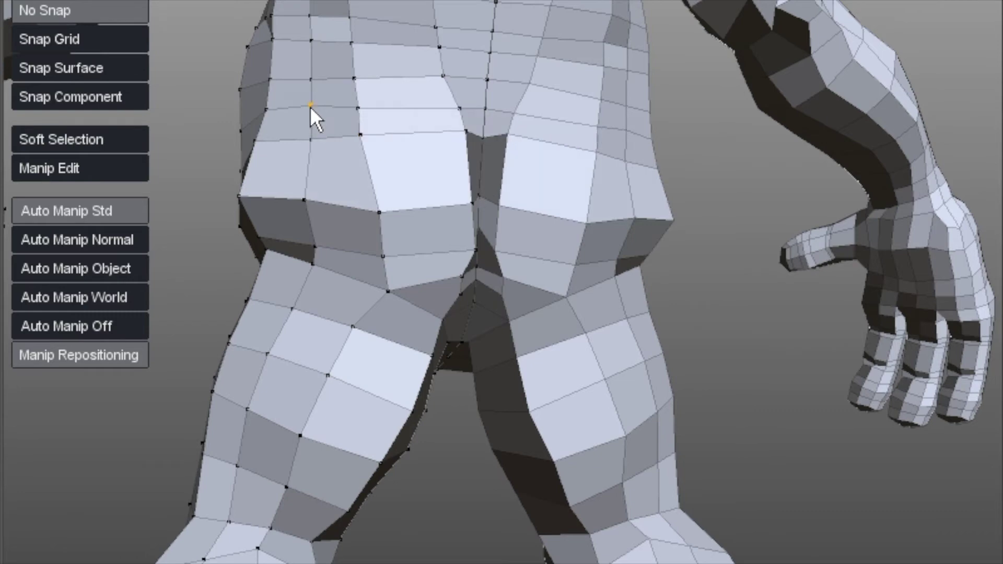
pyautogui.hotkey('ctrl', 'z')
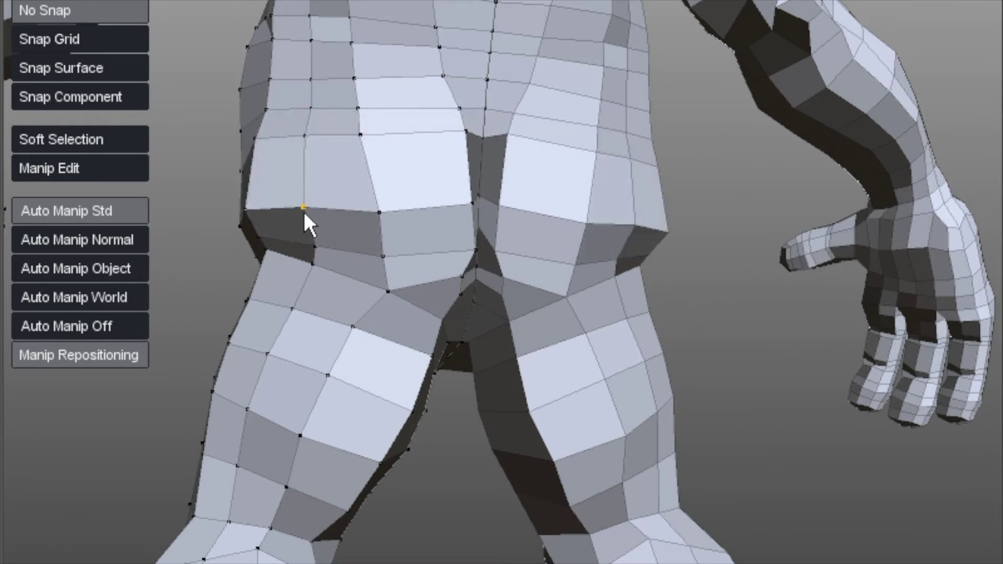
# Grow two hip faces into a loop around the hips, clear it, and return to vertices.
pyautogui.keyDown('alt'); pyautogui.moveTo(303, 212); pyautogui.dragTo(242, 221); pyautogui.keyUp('alt')
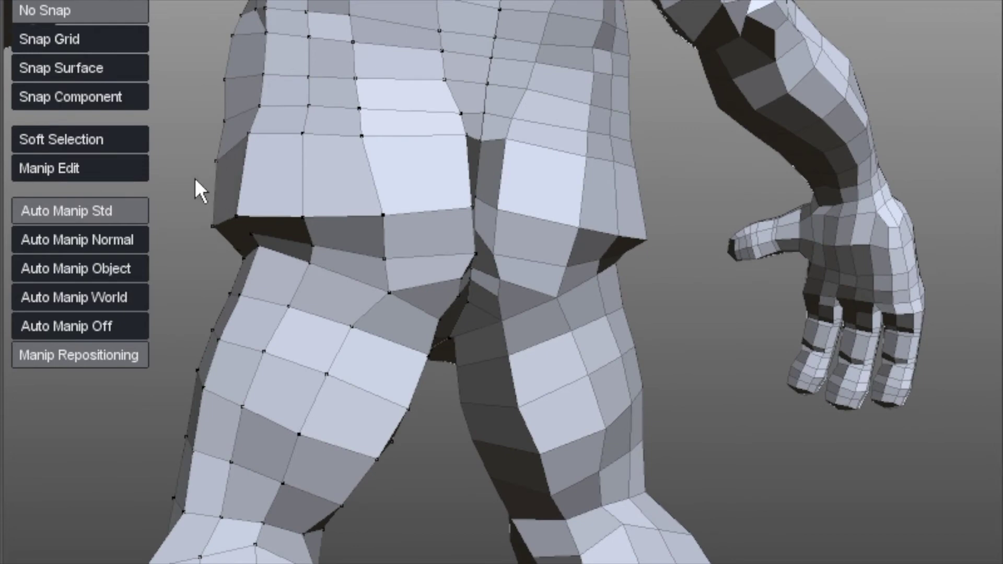
pyautogui.click(282, 183)
pyautogui.keyDown('shift'); pyautogui.click(347, 172); pyautogui.keyUp('shift')
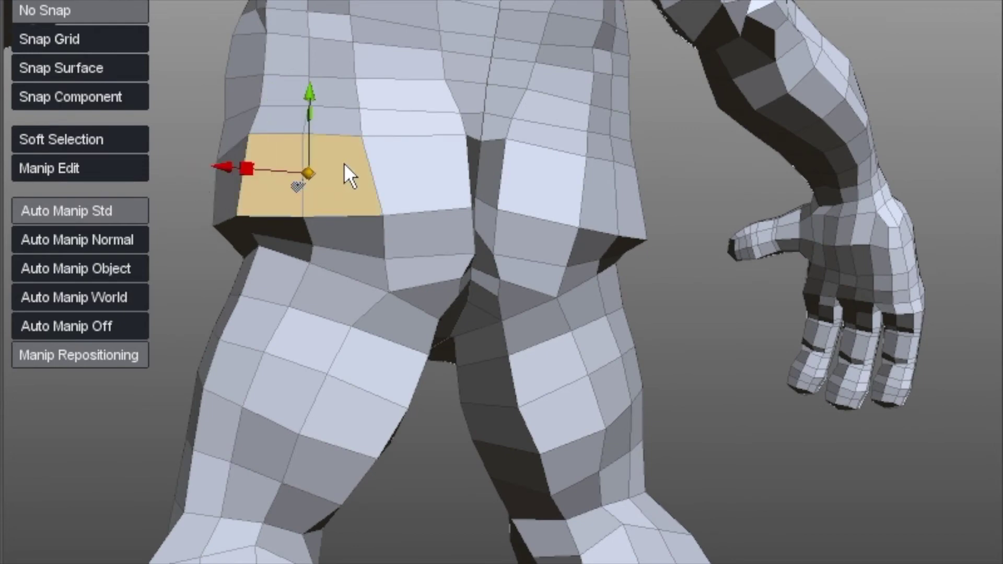
pyautogui.press('l')
pyautogui.press('Escape')
pyautogui.keyDown('alt'); pyautogui.moveTo(344, 162); pyautogui.dragTo(324, 95); pyautogui.keyUp('alt')
pyautogui.press('1')
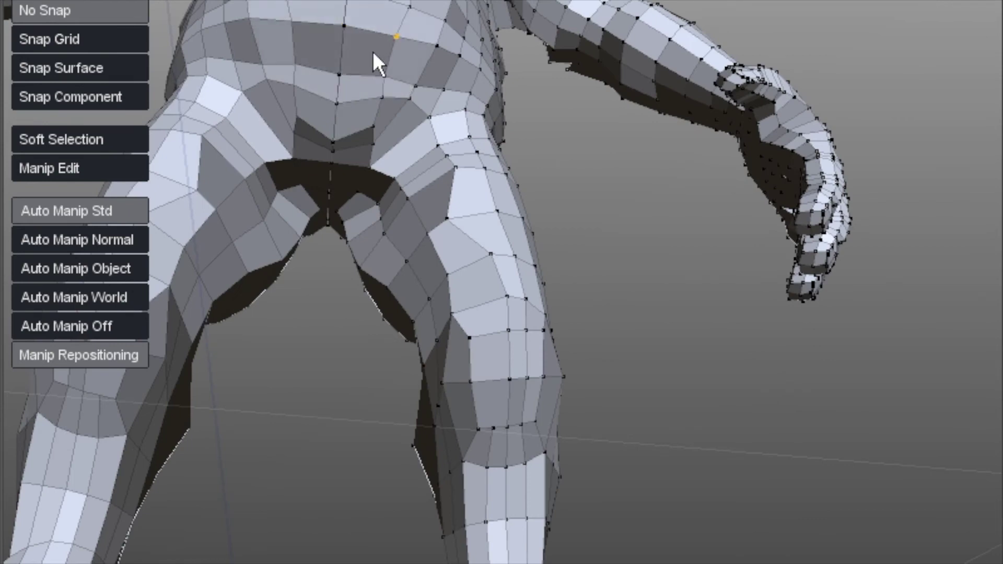
# Close in on the right leg and drag leg and knee vertices to reshape the knee.
pyautogui.keyDown('alt'); pyautogui.moveTo(374, 61); pyautogui.dragTo(504, 106); pyautogui.keyUp('alt')
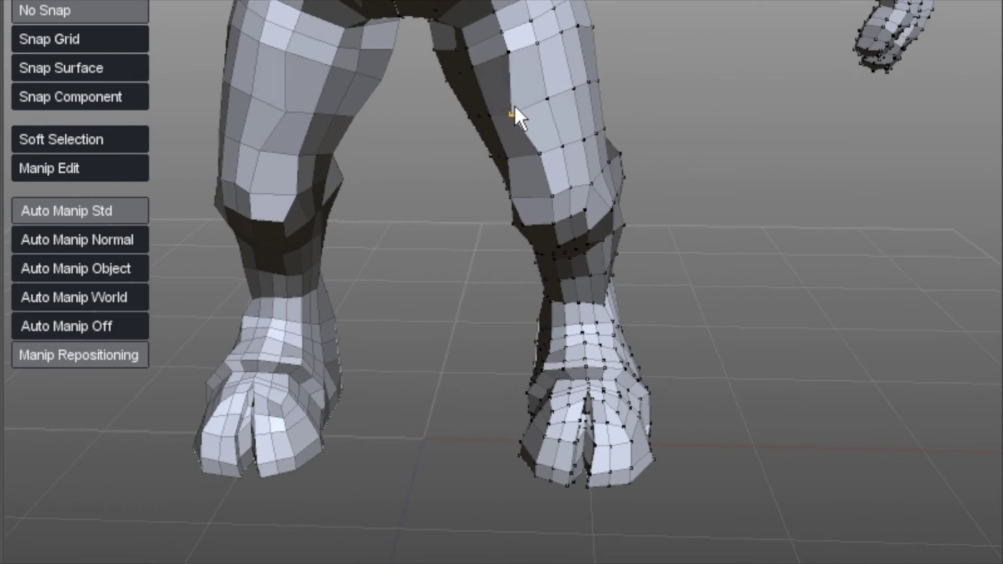
pyautogui.keyDown('alt'); pyautogui.moveTo(509, 62); pyautogui.dragTo(488, 130); pyautogui.keyUp('alt')
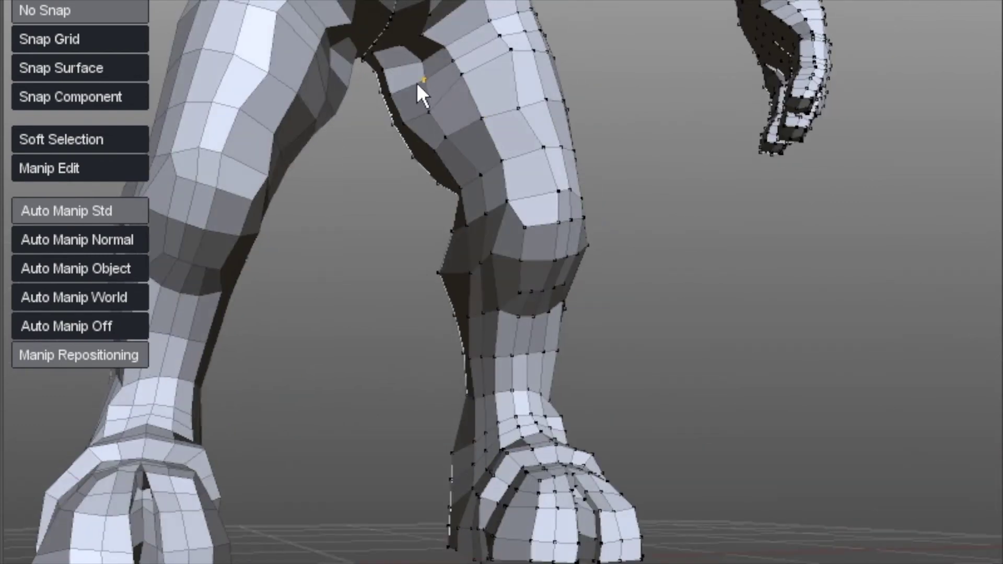
pyautogui.keyDown('alt'); pyautogui.moveTo(396, 89); pyautogui.dragTo(298, 224); pyautogui.keyUp('alt')
pyautogui.keyDown('alt'); pyautogui.moveTo(381, 63); pyautogui.dragTo(392, 178); pyautogui.keyUp('alt')
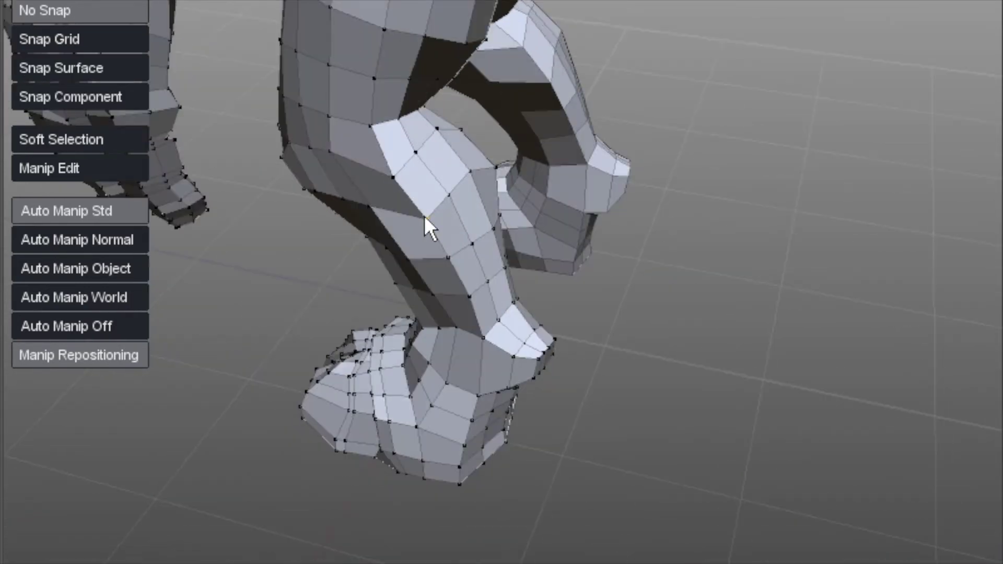
pyautogui.moveTo(424, 215); pyautogui.dragTo(390, 274)
pyautogui.moveTo(428, 231)
pyautogui.keyDown('alt'); pyautogui.mouseDown()
pyautogui.moveTo(427, 132)
pyautogui.moveTo(434, 164)
pyautogui.moveTo(458, 151)
pyautogui.moveTo(429, 150)
pyautogui.moveTo(429, 179)
pyautogui.moveTo(491, 154)
pyautogui.moveTo(466, 185)
pyautogui.moveTo(421, 181)
pyautogui.moveTo(400, 202)
pyautogui.moveTo(391, 243)
pyautogui.moveTo(423, 246)
pyautogui.mouseUp(); pyautogui.keyUp('alt')
# Pull the ankle vertex into shape and draw the knee's outer and lower-leg edge vertices inward.
pyautogui.moveTo(422, 244); pyautogui.dragTo(522, 242, button='middle')
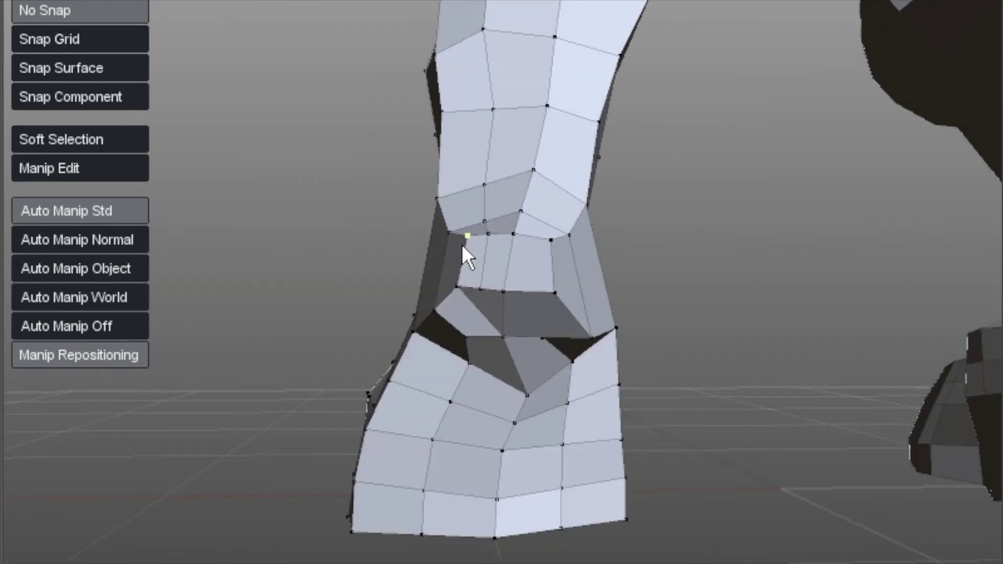
pyautogui.moveTo(459, 287); pyautogui.dragTo(547, 278)
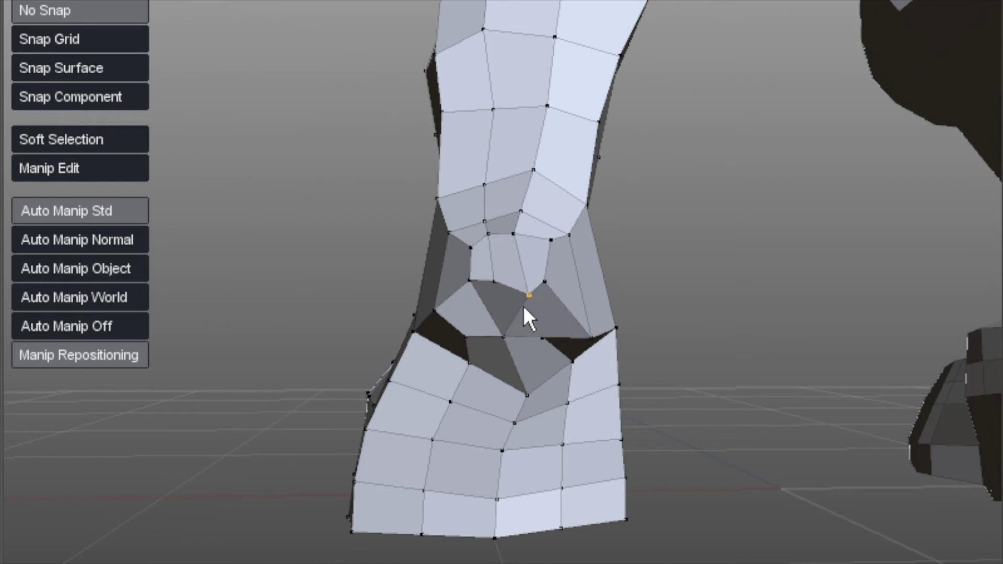
pyautogui.moveTo(512, 352); pyautogui.dragTo(544, 337, button='middle')
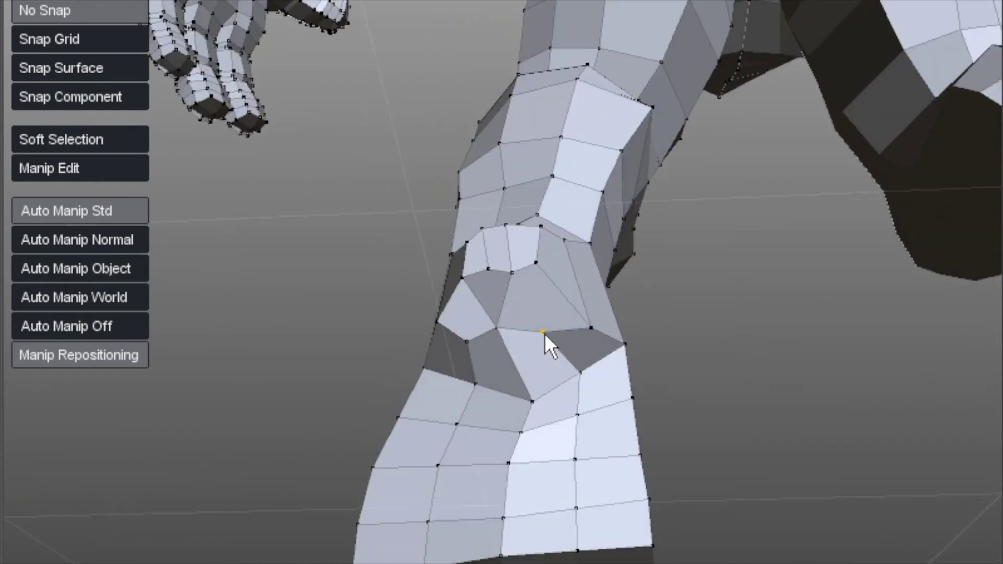
pyautogui.moveTo(625, 345); pyautogui.dragTo(597, 347)
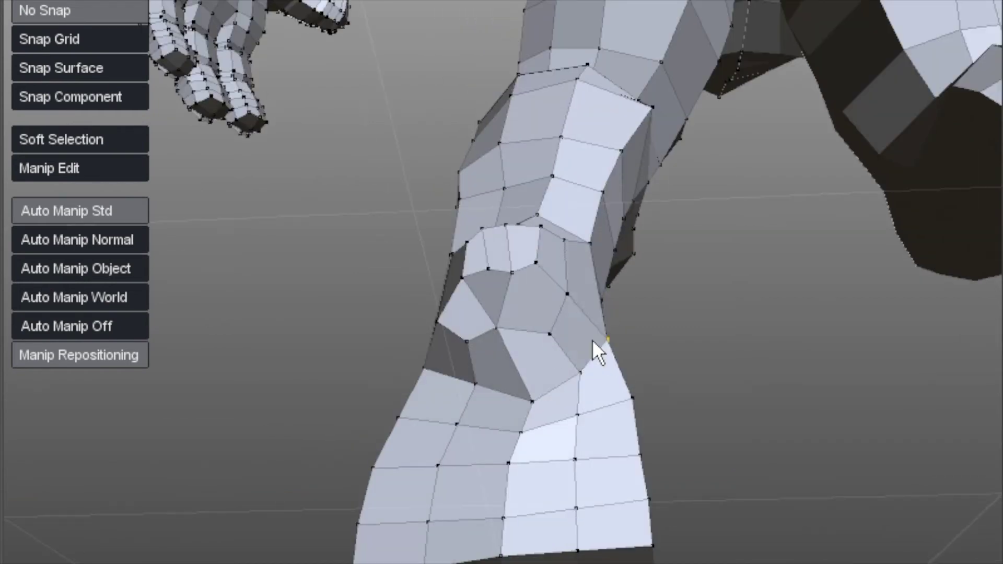
pyautogui.moveTo(433, 324); pyautogui.dragTo(398, 408, button='middle')
pyautogui.moveTo(365, 459); pyautogui.dragTo(393, 459)
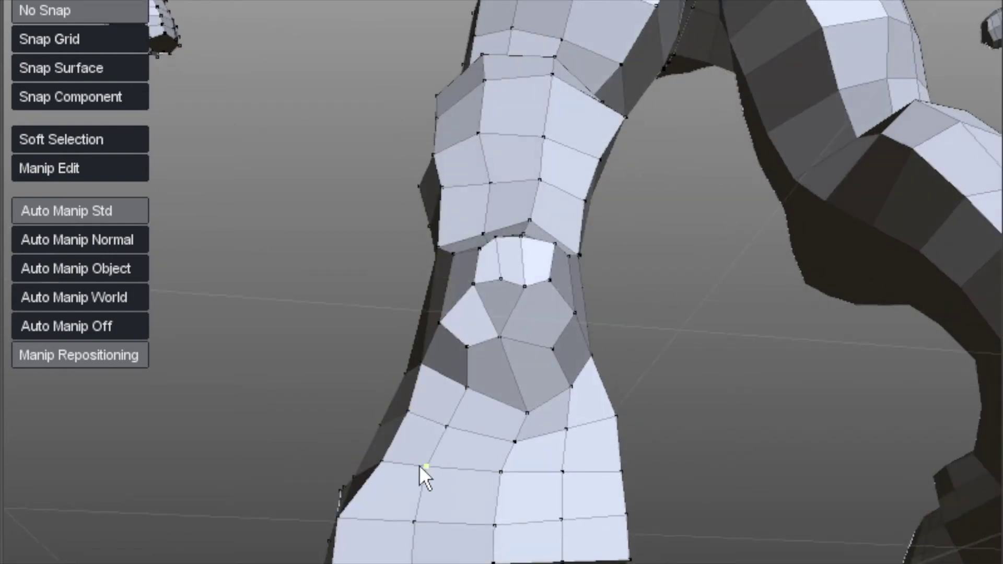
# Select face strips along the leg, below the ankle bulge and at the top of the lower leg.
pyautogui.moveTo(441, 444); pyautogui.dragTo(508, 432, button='middle')
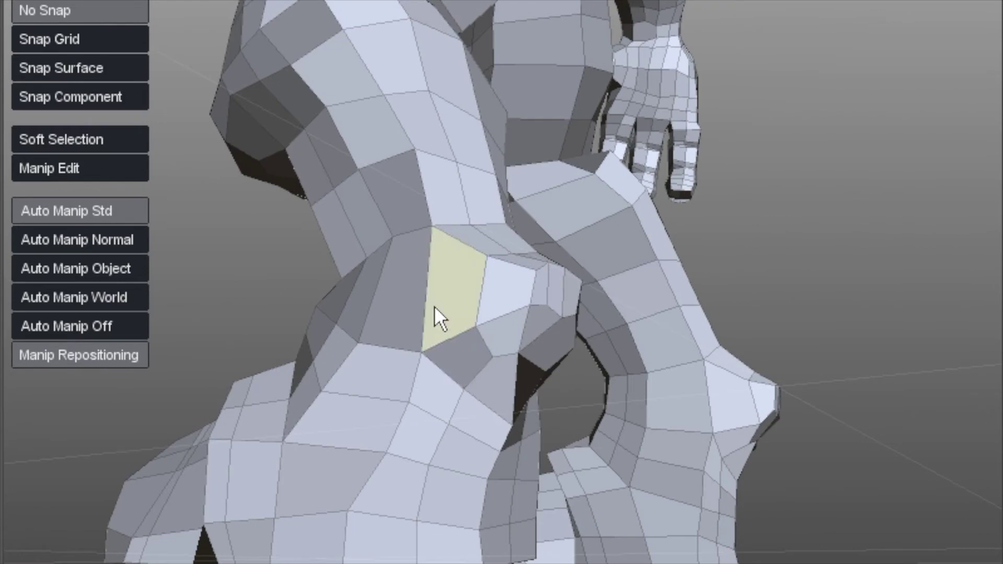
pyautogui.moveTo(435, 308); pyautogui.dragTo(473, 433)
pyautogui.moveTo(613, 289); pyautogui.dragTo(558, 334, button='middle')
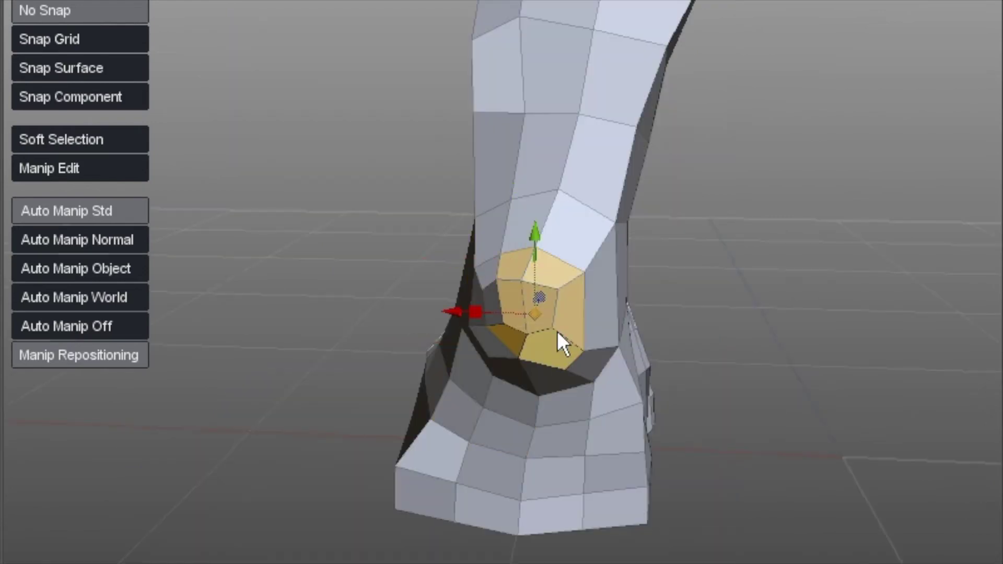
pyautogui.moveTo(628, 302); pyautogui.dragTo(623, 372, button='middle')
pyautogui.moveTo(622, 372); pyautogui.dragTo(662, 437)
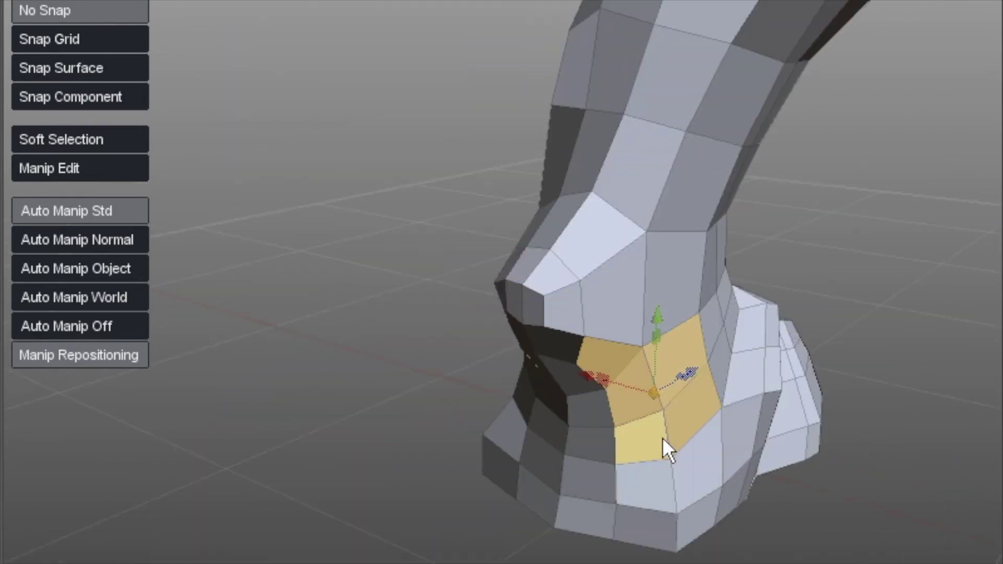
pyautogui.moveTo(663, 437); pyautogui.dragTo(628, 103, button='middle')
pyautogui.moveTo(628, 102); pyautogui.dragTo(682, 137)
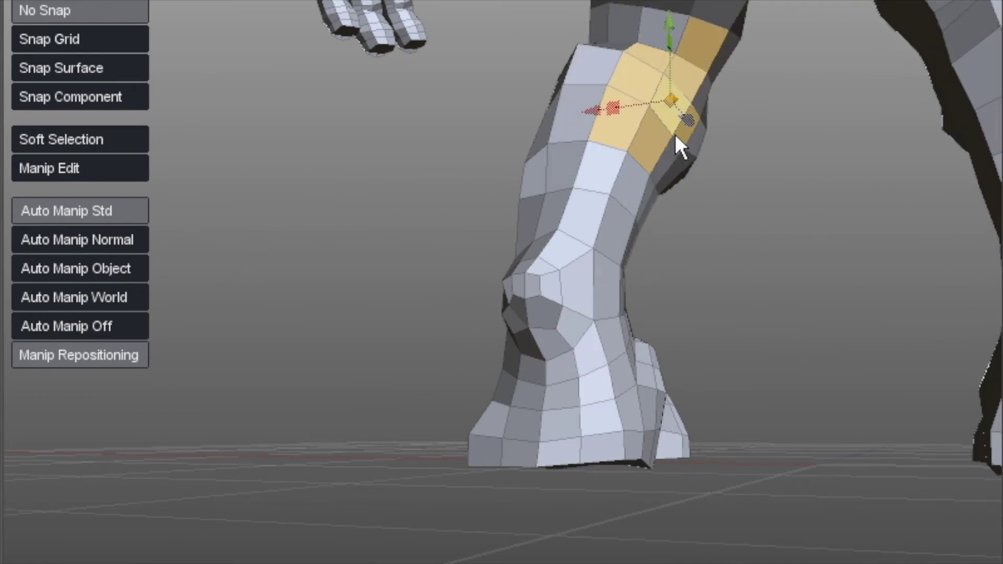
pyautogui.moveTo(675, 133); pyautogui.dragTo(727, 197, button='middle')
pyautogui.moveTo(635, 117); pyautogui.dragTo(626, 112)
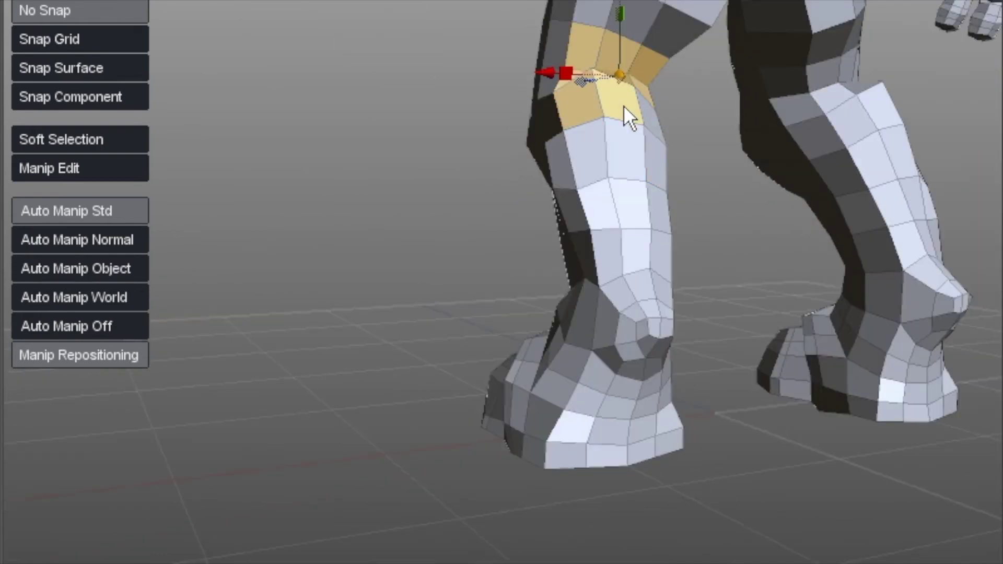
pyautogui.moveTo(622, 105); pyautogui.dragTo(441, 145, button='middle')
# Clear the face selection and turn on Soft Selection.
pyautogui.click(441, 146)
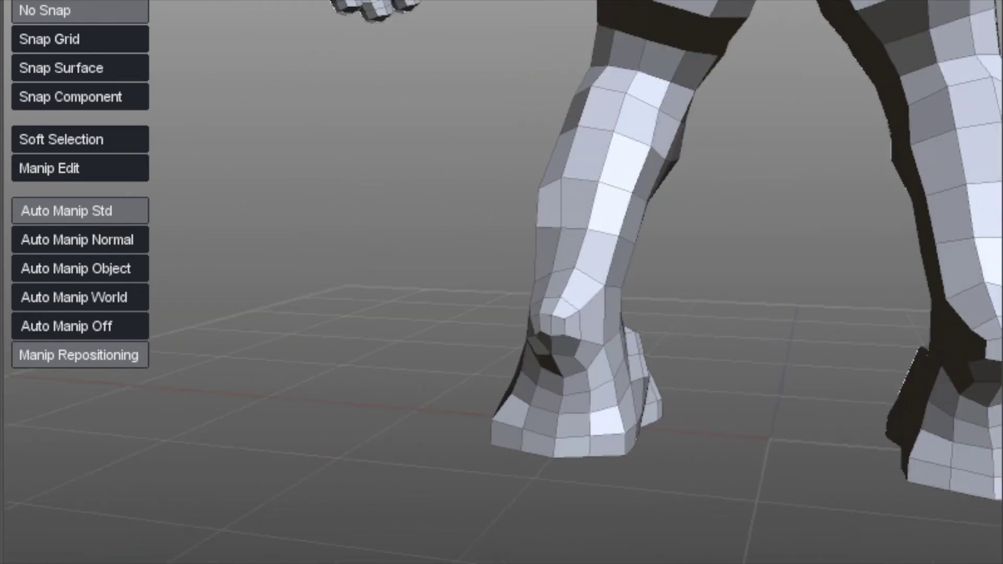
pyautogui.click(49, 137)
pyautogui.moveTo(537, 213); pyautogui.dragTo(537, 116, button='middle')
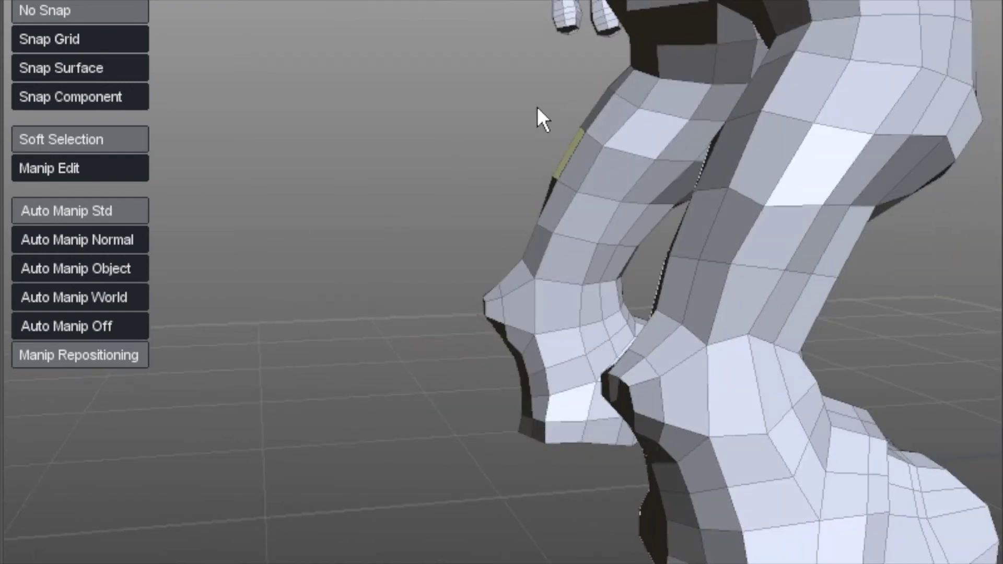
# With soft falloff, drag the upper leg edge, knee, ankle, back-of-thigh and foot vertices on both legs.
pyautogui.press('F9')
pyautogui.click(579, 128)
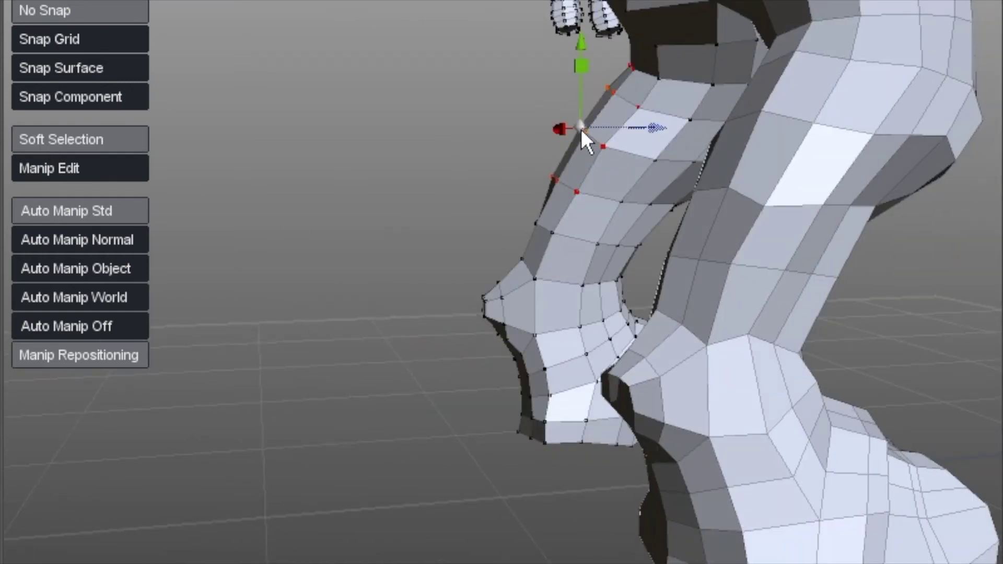
pyautogui.click(481, 131)
pyautogui.moveTo(600, 119); pyautogui.dragTo(560, 105)
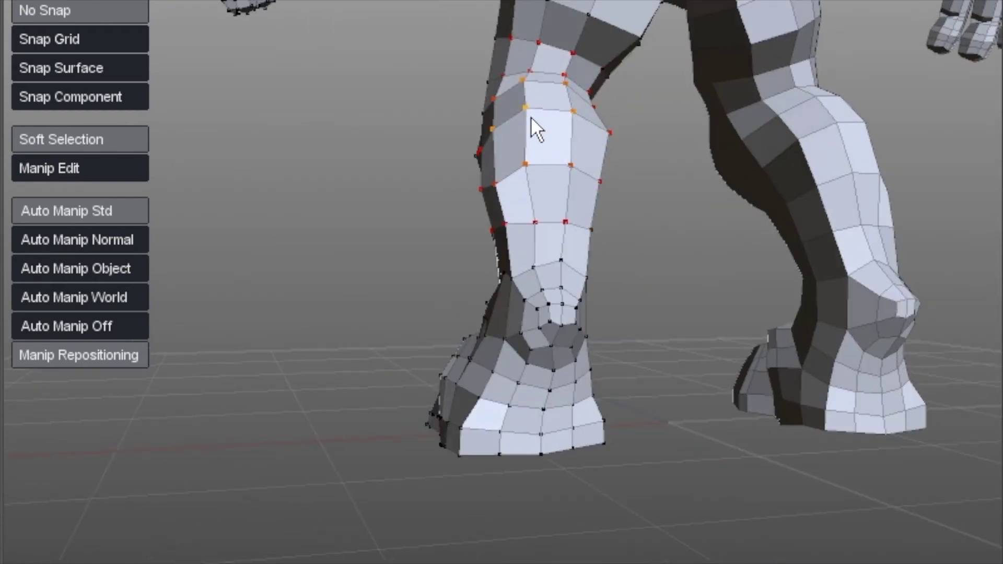
pyautogui.moveTo(530, 119); pyautogui.dragTo(573, 188)
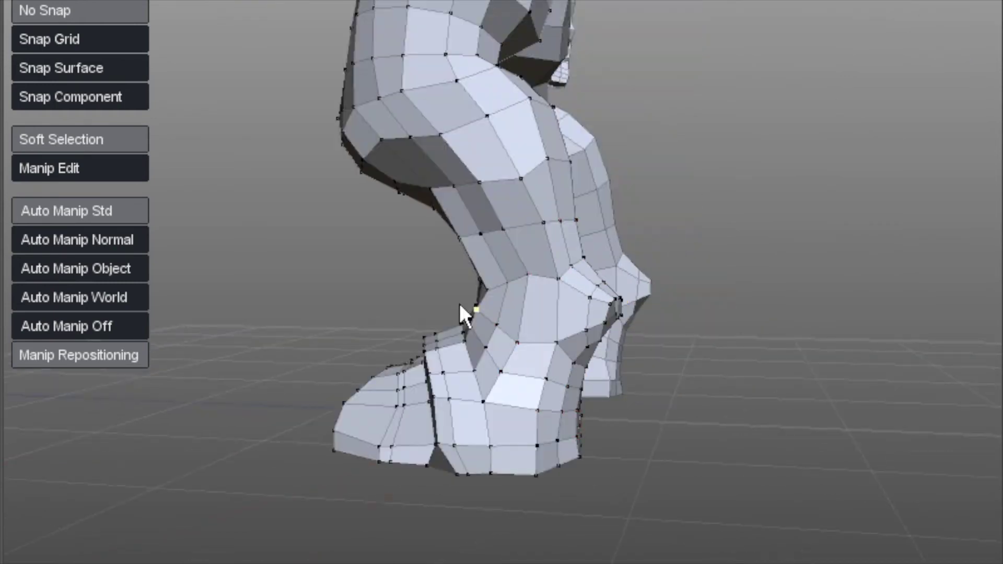
pyautogui.moveTo(460, 306); pyautogui.dragTo(481, 320)
pyautogui.moveTo(363, 160)
pyautogui.mouseDown()
pyautogui.moveTo(439, 206)
pyautogui.moveTo(362, 158)
pyautogui.mouseUp()
pyautogui.moveTo(362, 157); pyautogui.dragTo(460, 350, button='middle')
pyautogui.moveTo(460, 350); pyautogui.dragTo(402, 402)
# Show the mesh smoothed and soft-reshape the shins, outer knees and lower feet on both legs.
pyautogui.press('c')
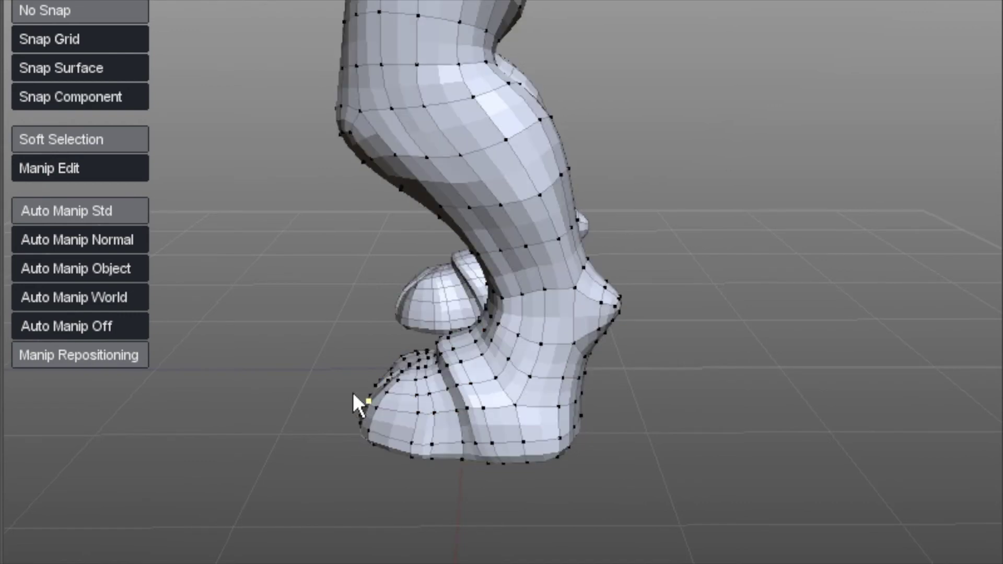
pyautogui.moveTo(354, 403); pyautogui.dragTo(449, 246, button='middle')
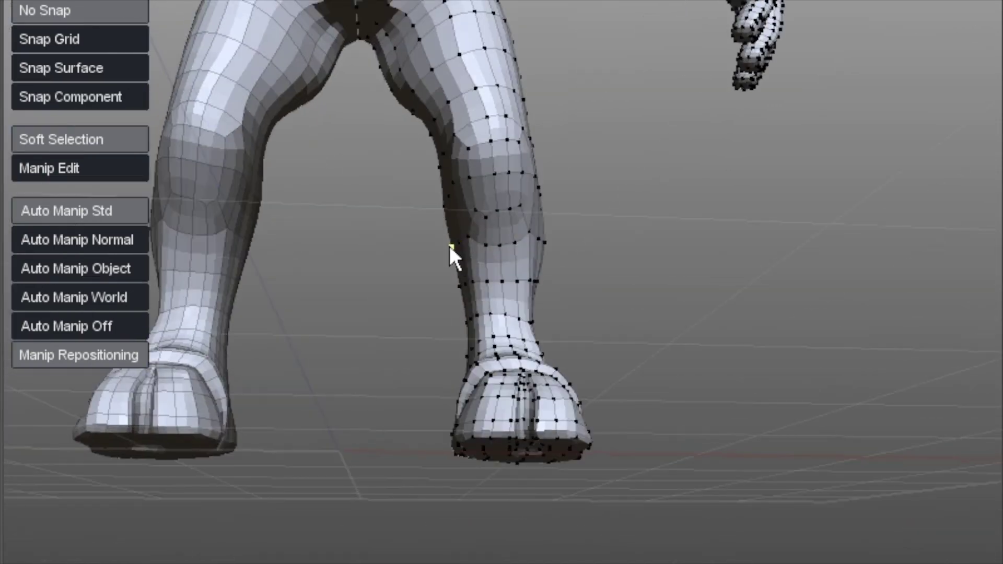
pyautogui.moveTo(449, 246); pyautogui.dragTo(425, 246)
pyautogui.moveTo(461, 245); pyautogui.dragTo(544, 237, button='middle')
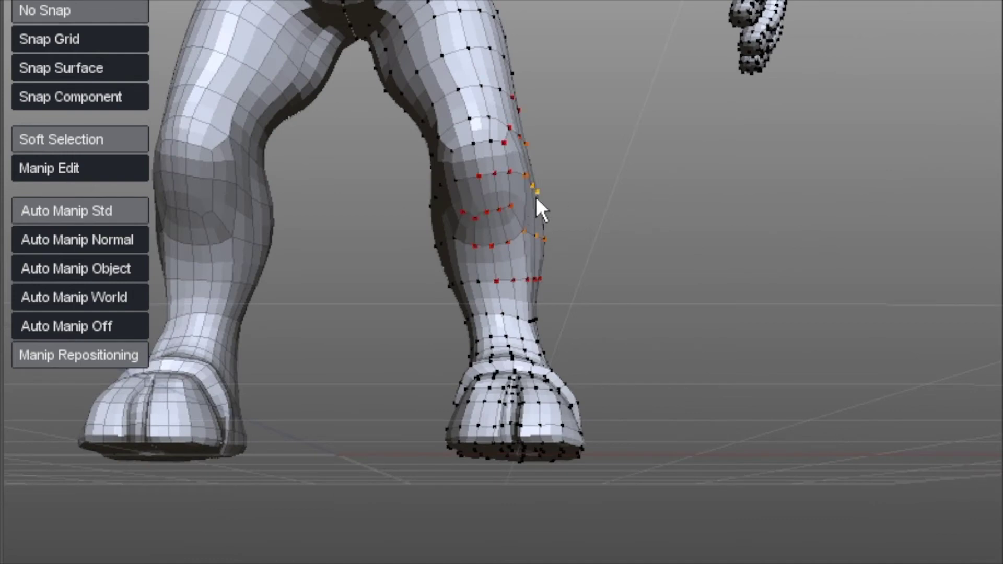
pyautogui.moveTo(537, 206); pyautogui.dragTo(551, 193)
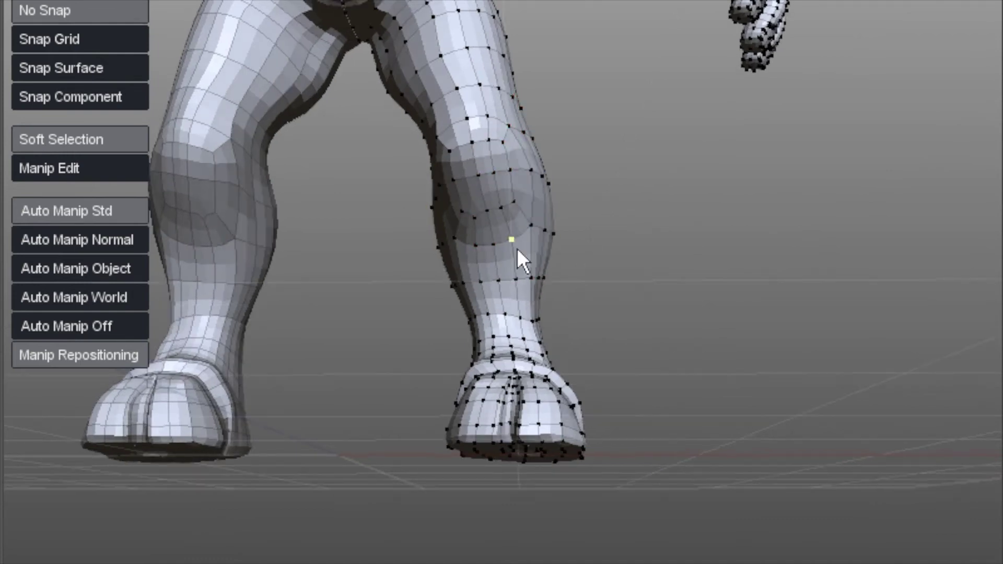
pyautogui.moveTo(519, 258); pyautogui.dragTo(271, 277, button='middle')
pyautogui.moveTo(375, 295); pyautogui.dragTo(404, 350)
pyautogui.moveTo(302, 405); pyautogui.dragTo(281, 467)
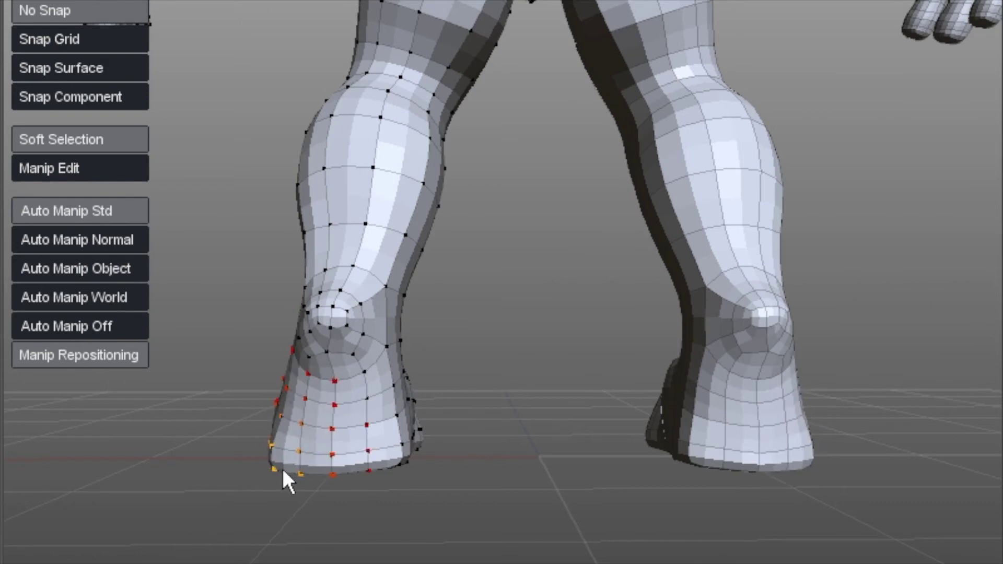
pyautogui.moveTo(775, 405); pyautogui.dragTo(250, 407, button='middle')
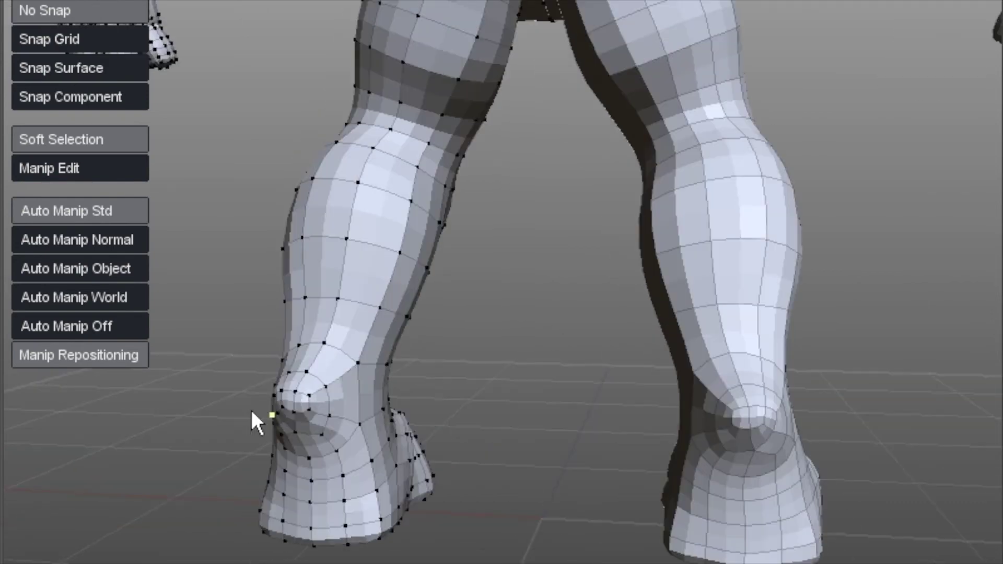
# Soft-reshape the knees, heel, front of the ankle, front foot and shin.
pyautogui.moveTo(249, 407); pyautogui.dragTo(261, 396)
pyautogui.moveTo(261, 396); pyautogui.dragTo(296, 415, button='middle')
pyautogui.moveTo(296, 414); pyautogui.dragTo(296, 401)
pyautogui.moveTo(295, 401); pyautogui.dragTo(722, 315, button='middle')
pyautogui.moveTo(722, 317); pyautogui.dragTo(704, 313)
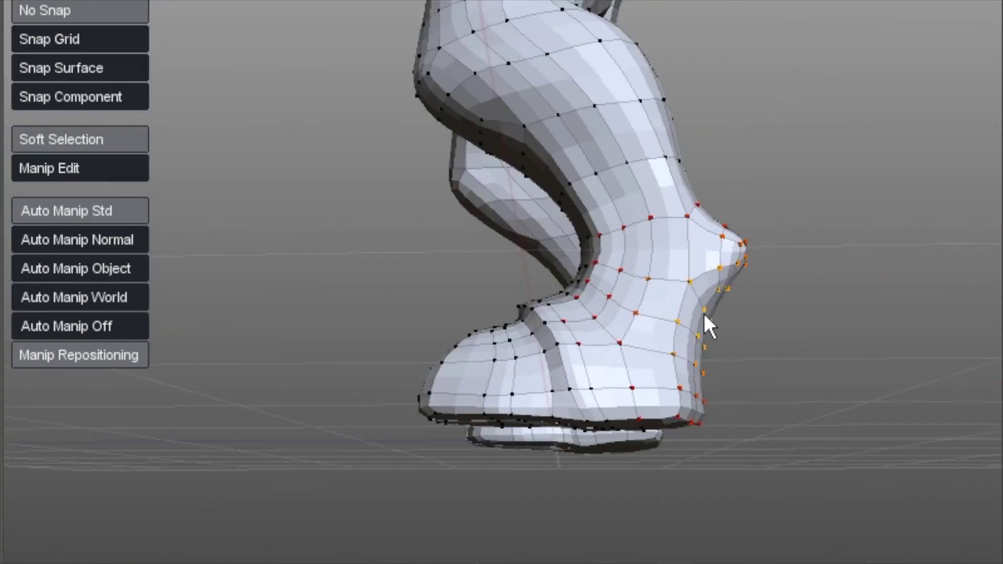
pyautogui.moveTo(610, 267); pyautogui.dragTo(591, 272)
pyautogui.moveTo(591, 272); pyautogui.dragTo(487, 340, button='middle')
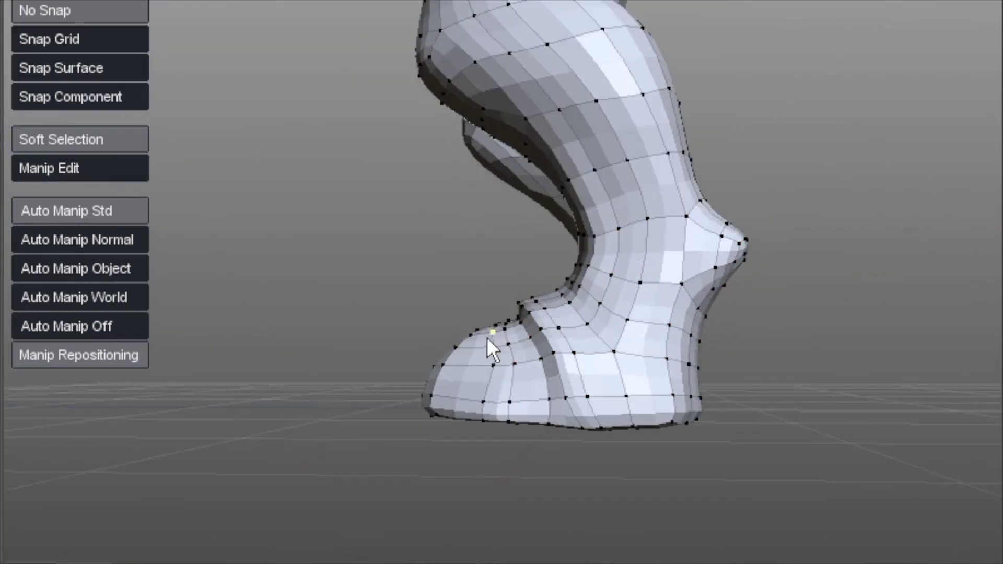
pyautogui.moveTo(506, 331); pyautogui.dragTo(526, 319)
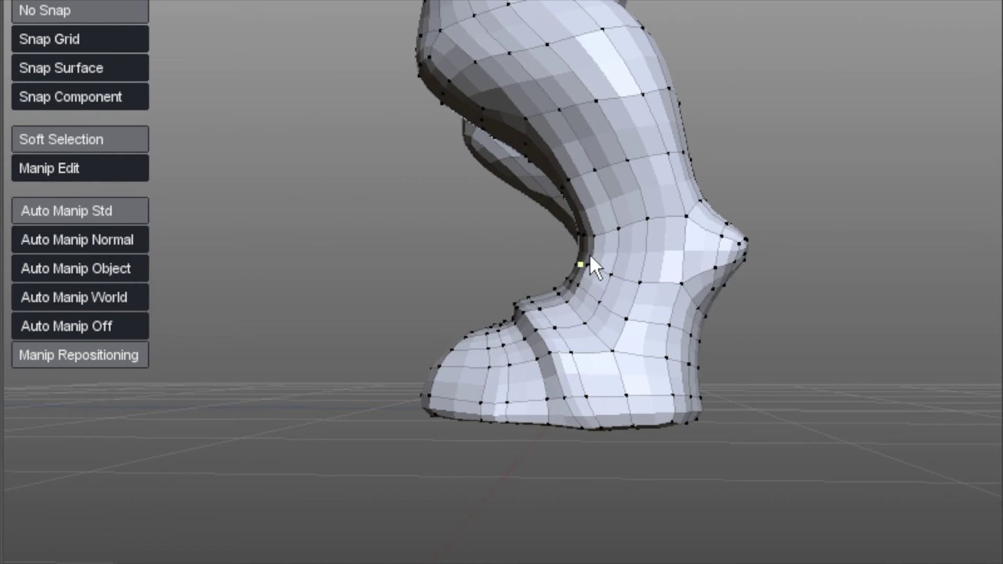
pyautogui.moveTo(587, 264); pyautogui.dragTo(589, 259)
pyautogui.moveTo(593, 194); pyautogui.dragTo(587, 192)
pyautogui.moveTo(588, 192); pyautogui.dragTo(519, 351, button='middle')
# Pull the front hoof's toe vertex forward and up with soft falloff.
pyautogui.click(417, 434)
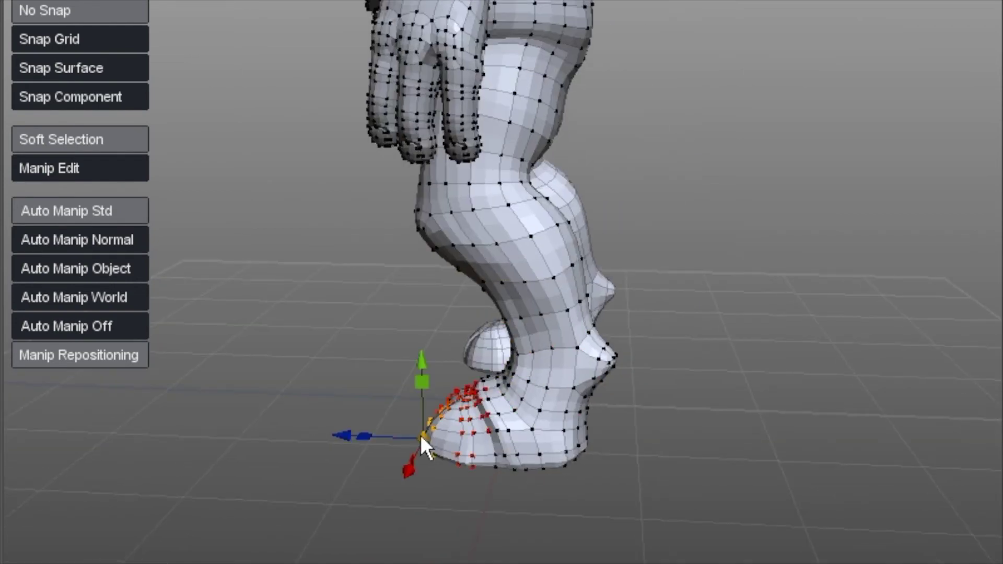
pyautogui.moveTo(415, 421); pyautogui.dragTo(301, 297, button='middle')
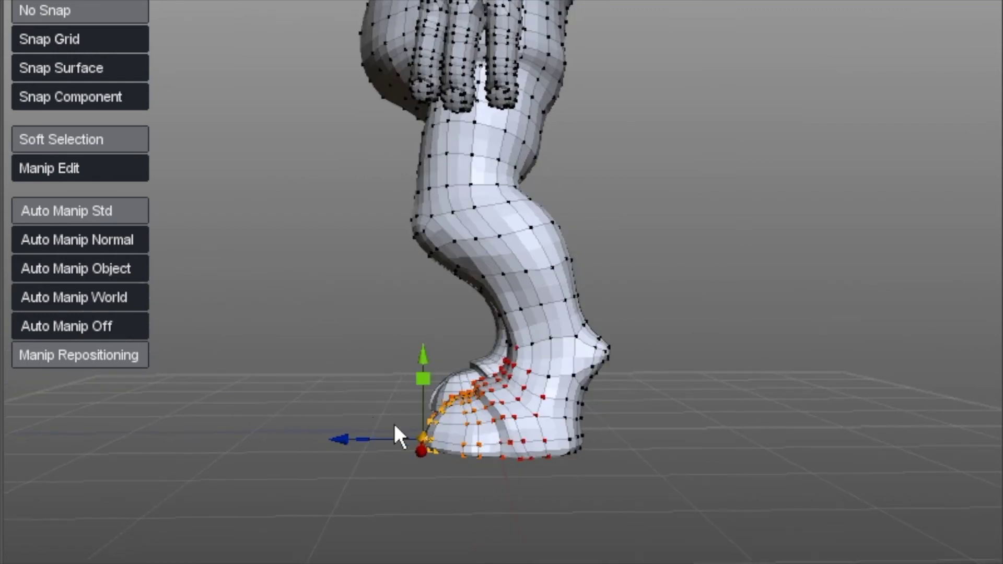
pyautogui.moveTo(394, 424)
pyautogui.mouseDown(button='middle')
pyautogui.moveTo(389, 433)
pyautogui.moveTo(389, 420)
pyautogui.mouseUp(button='middle')
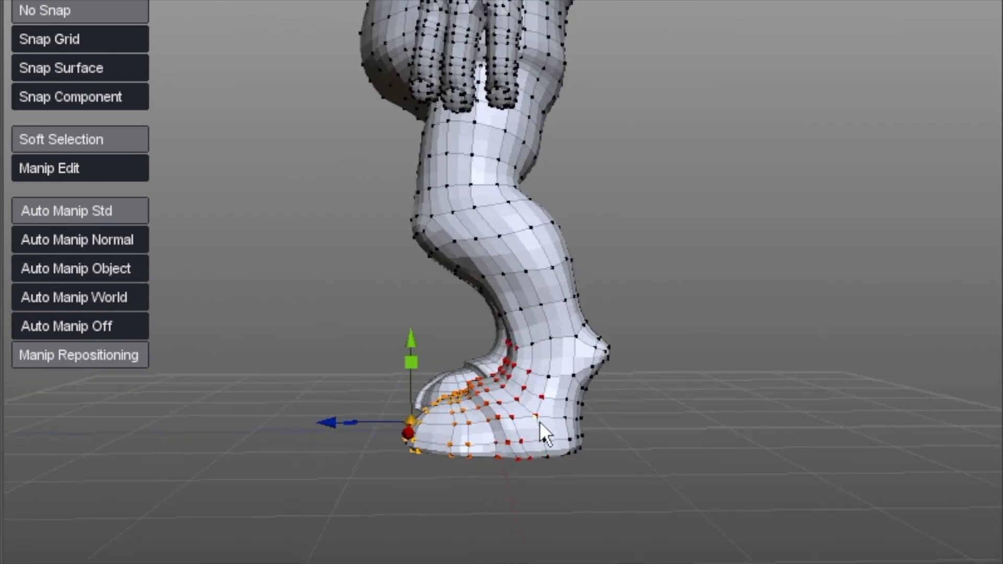
pyautogui.click(568, 439)
# Inspect the hooves from several angles, then switch to the four-view layout.
pyautogui.scroll(-5, 563, 413)
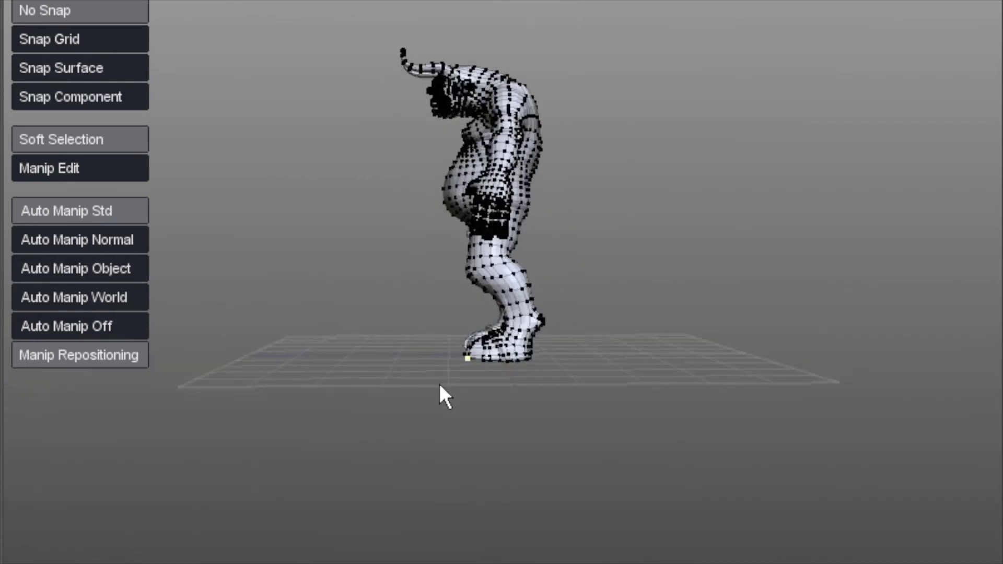
pyautogui.moveTo(439, 386); pyautogui.dragTo(674, 260, button='middle')
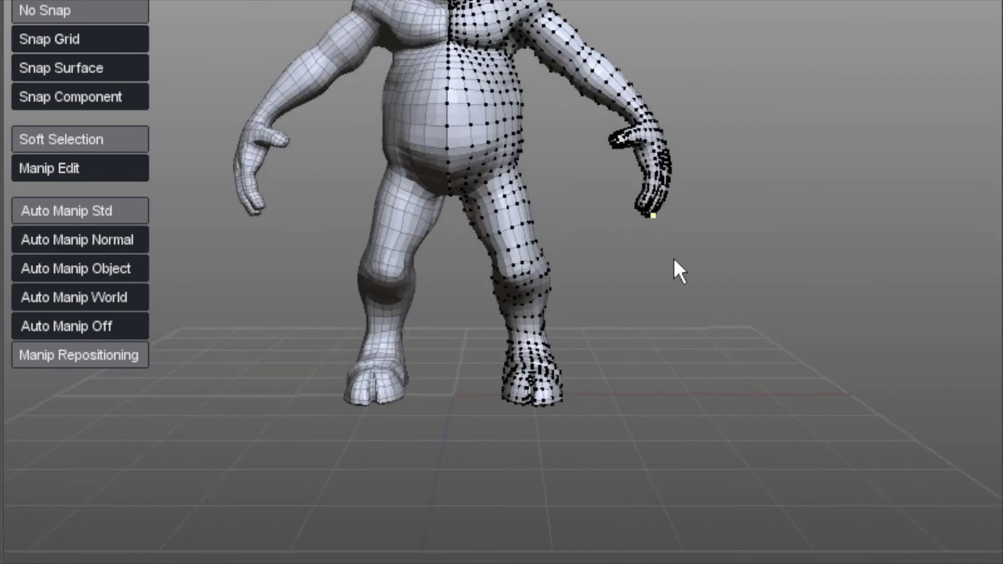
pyautogui.scroll(3, 674, 261)
pyautogui.click(542, 444)
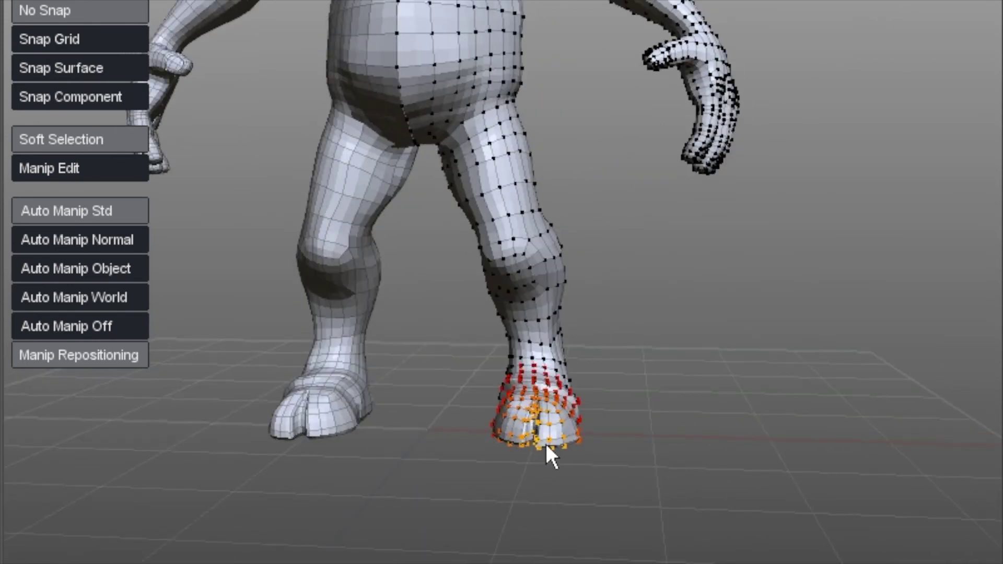
pyautogui.click(546, 443)
pyautogui.scroll(4, 635, 390)
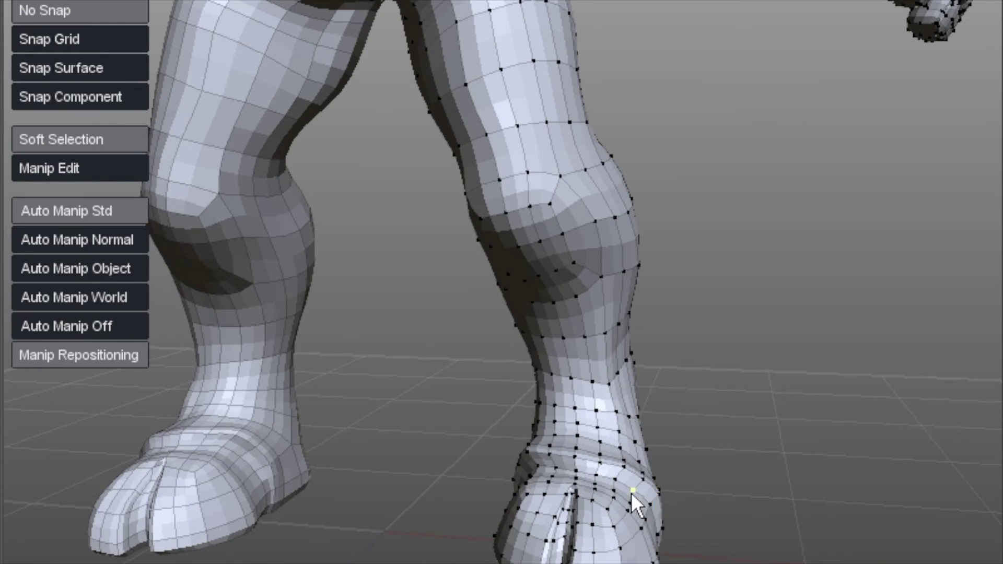
pyautogui.click(633, 496)
pyautogui.moveTo(633, 496); pyautogui.dragTo(520, 547, button='middle')
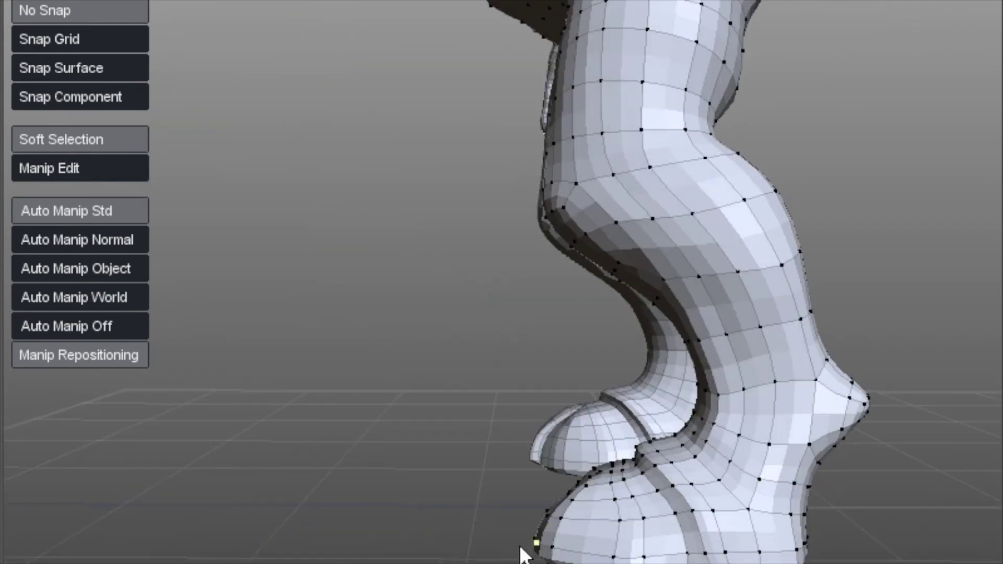
pyautogui.press('space')
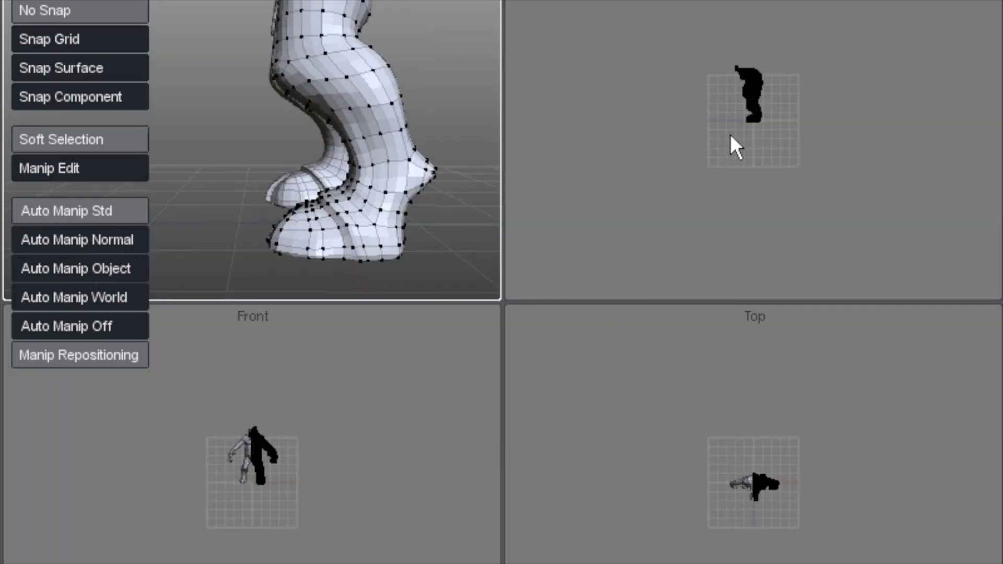
# In a single side view, box-select the foot's bottom vertices and turn soft selection off.
pyautogui.press('space')
pyautogui.scroll(5, 418, 260)
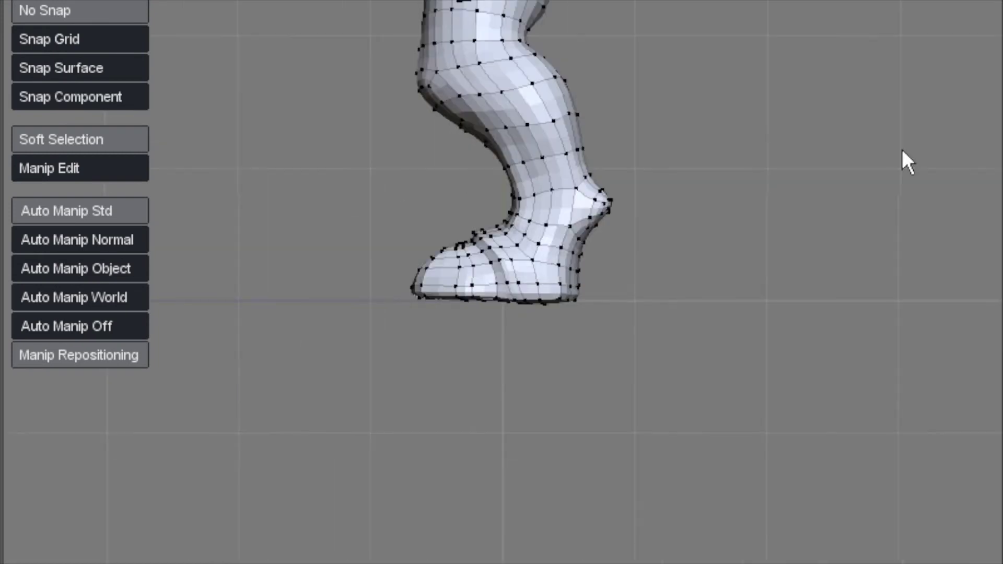
pyautogui.keyDown('shift'); pyautogui.moveTo(638, 139); pyautogui.dragTo(667, 324, button='middle'); pyautogui.keyUp('shift')
pyautogui.scroll(4, 645, 324)
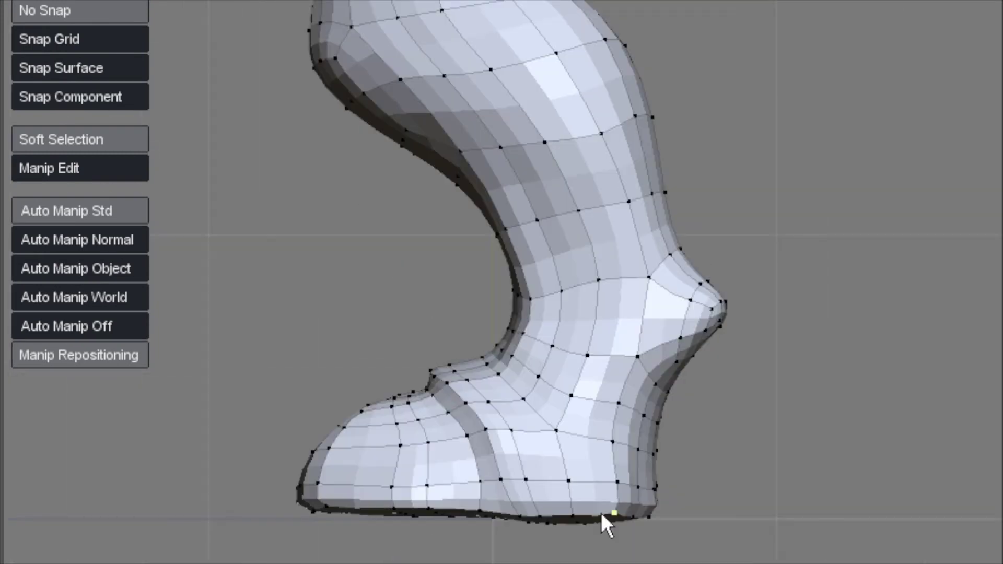
pyautogui.click(572, 503)
pyautogui.click(327, 508)
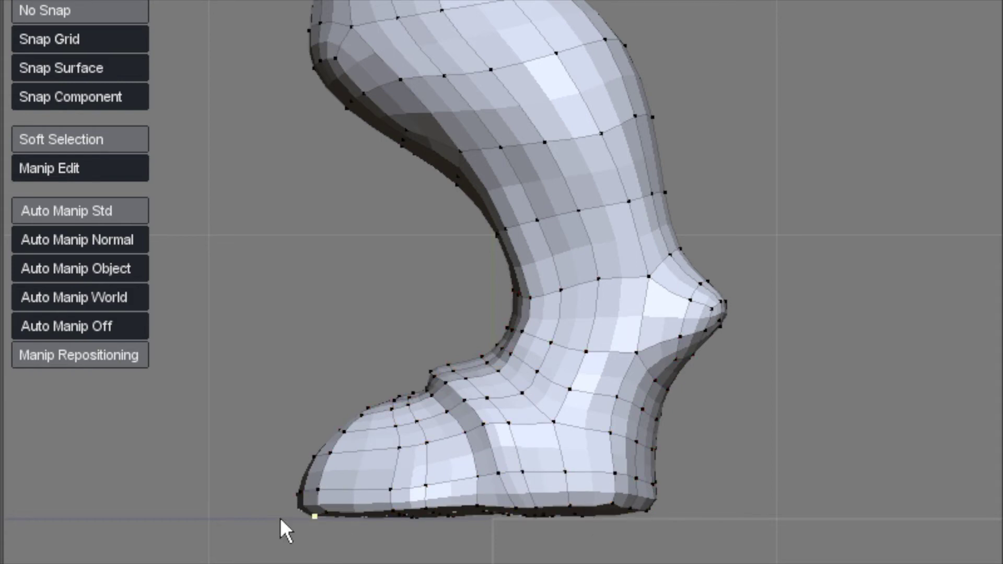
pyautogui.moveTo(697, 563); pyautogui.dragTo(274, 499)
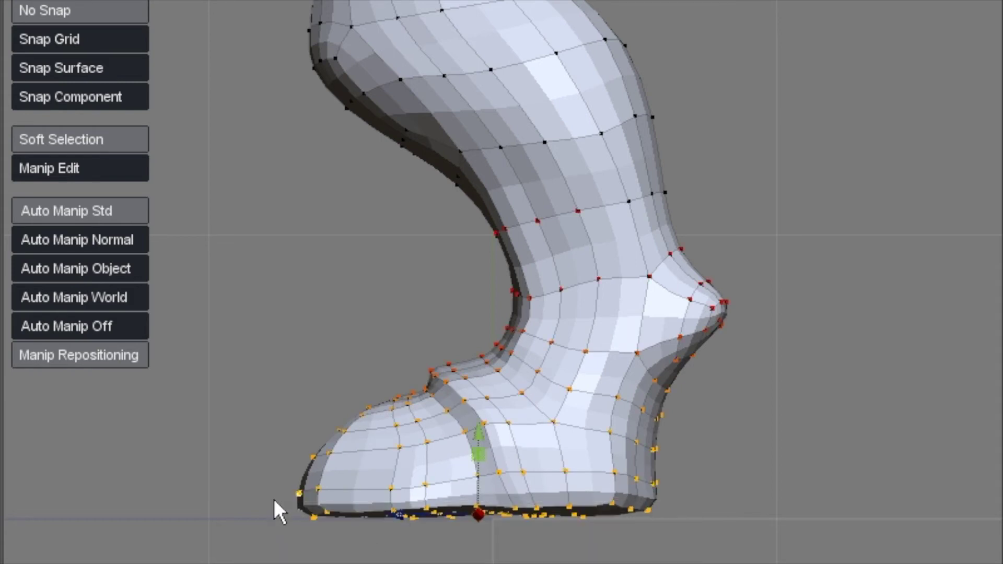
pyautogui.click(46, 139)
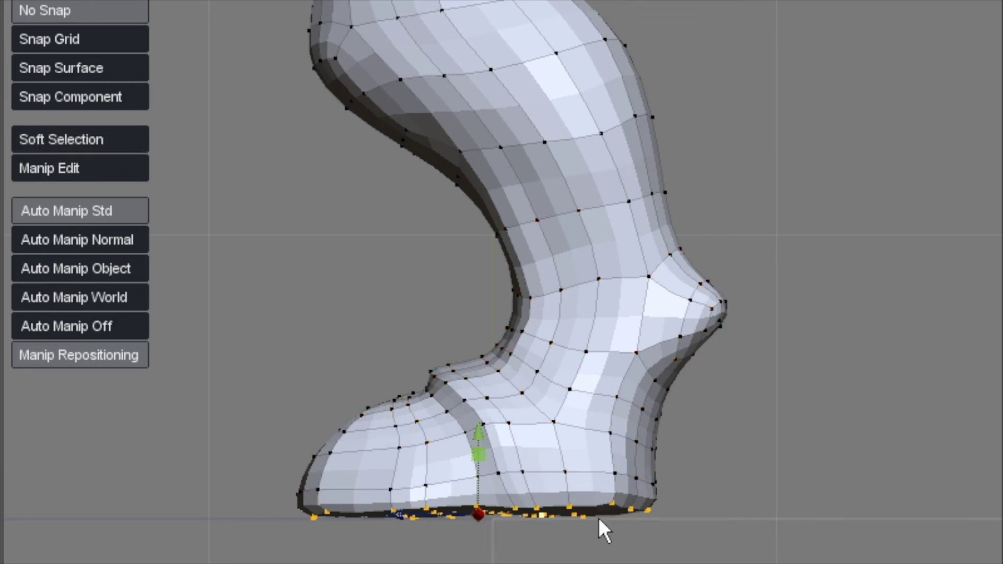
# Drag the selected sole vertices vertically into a flat, level bottom edge.
pyautogui.moveTo(510, 477); pyautogui.dragTo(324, 314, button='middle')
pyautogui.scroll(5, 510, 293)
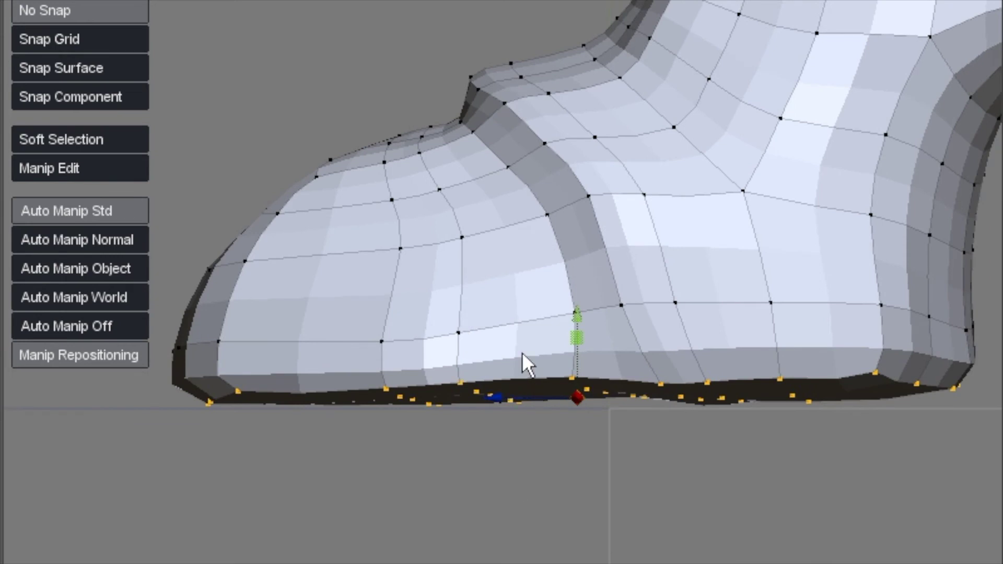
pyautogui.moveTo(522, 352); pyautogui.dragTo(434, 372, button='middle')
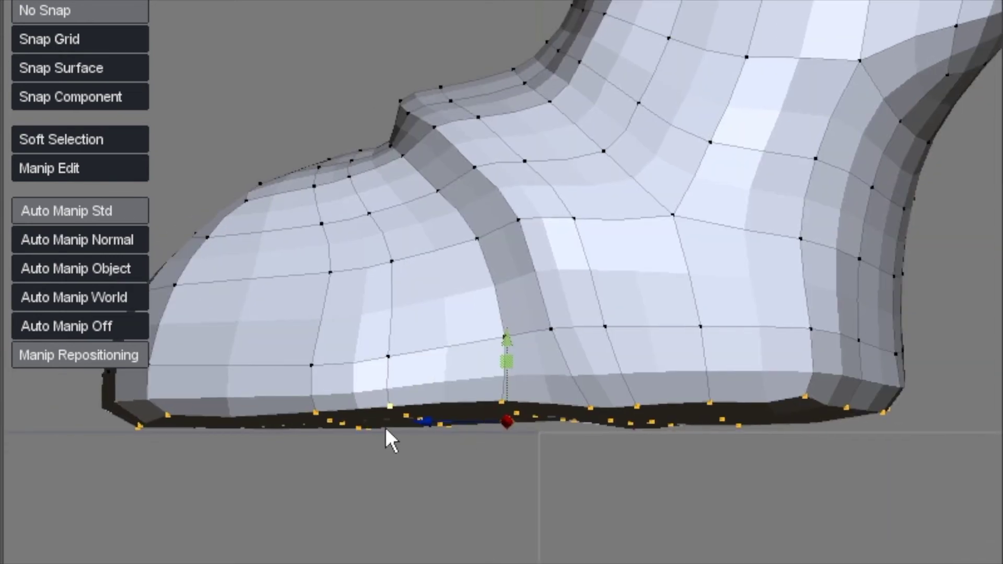
pyautogui.moveTo(508, 340); pyautogui.dragTo(494, 479)
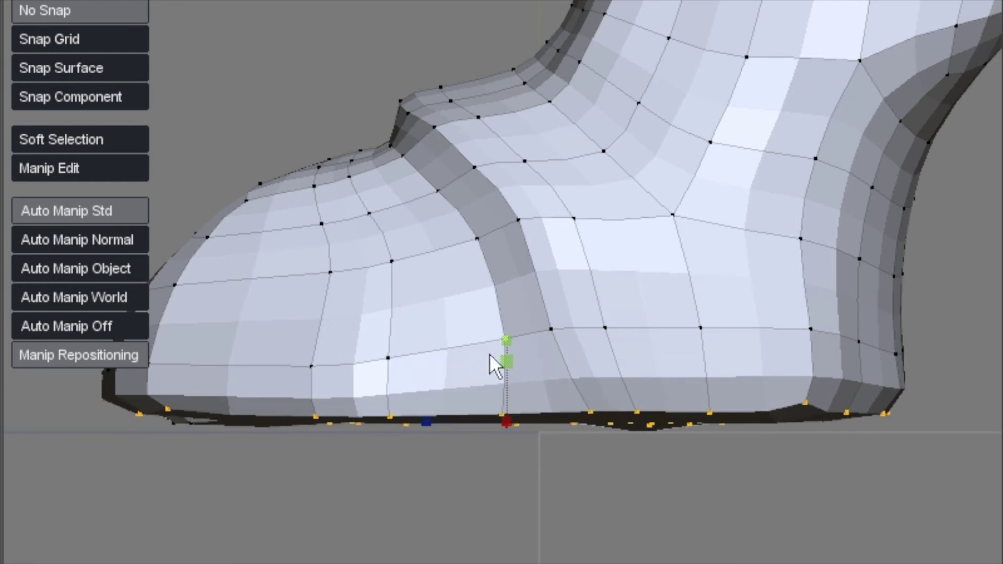
pyautogui.moveTo(502, 333)
pyautogui.mouseDown()
pyautogui.moveTo(502, 347)
pyautogui.moveTo(503, 335)
pyautogui.mouseUp()
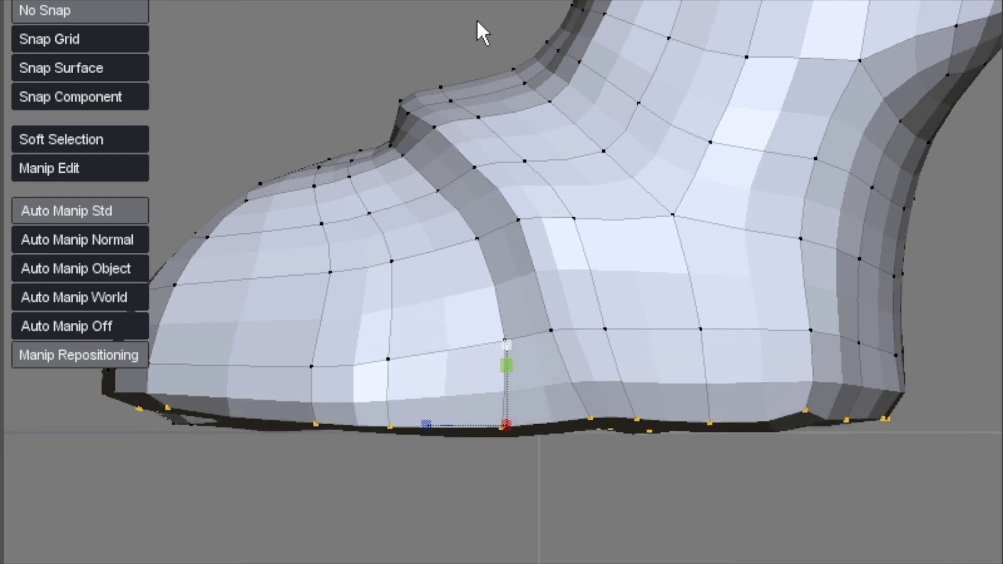
pyautogui.scroll(-5, 331, 488)
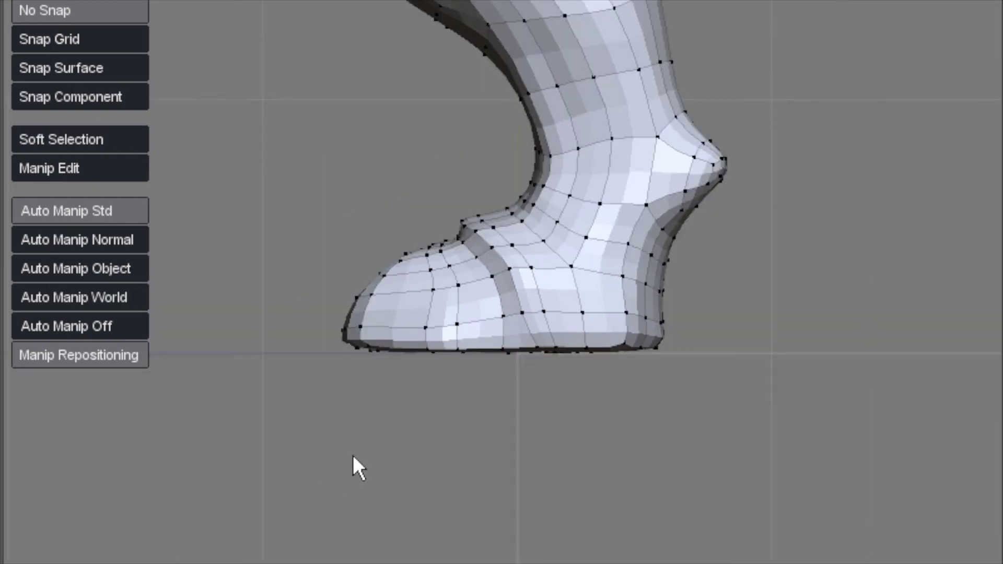
pyautogui.press('space')
pyautogui.press('space')
# Turn soft selection back on and push the outer thigh vertices outward.
pyautogui.scroll(-5, 440, 242)
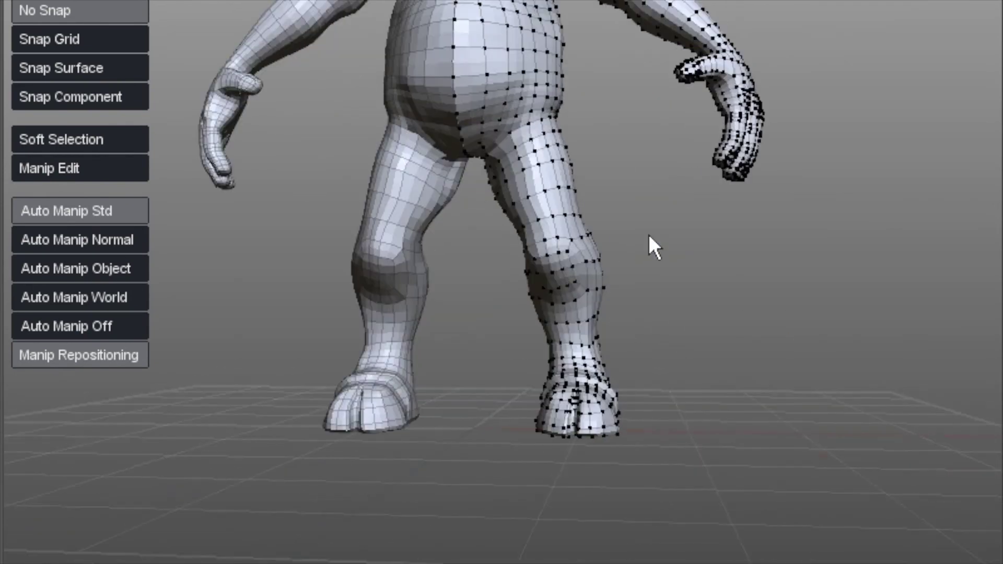
pyautogui.scroll(5, 606, 313)
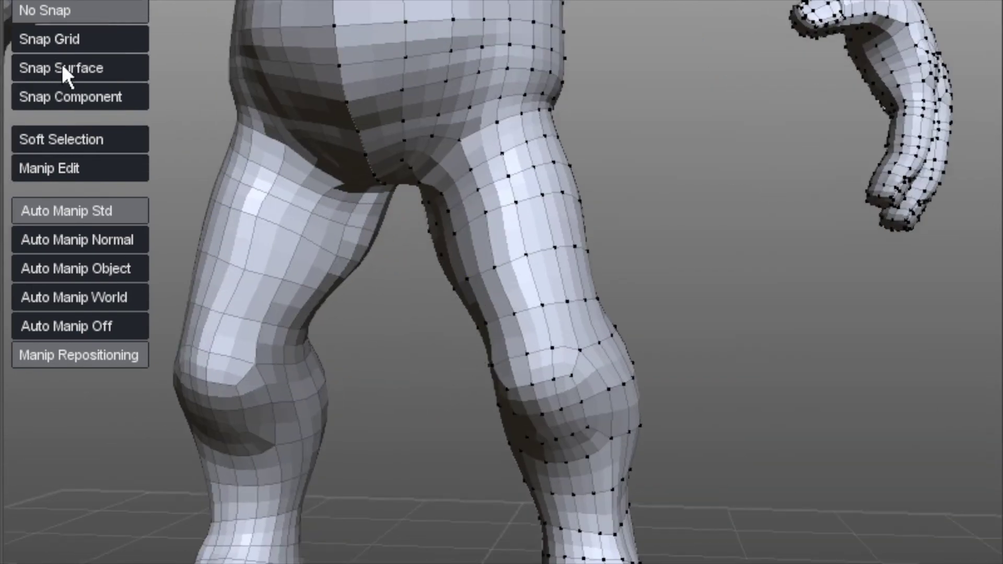
pyautogui.click(45, 137)
pyautogui.click(565, 199)
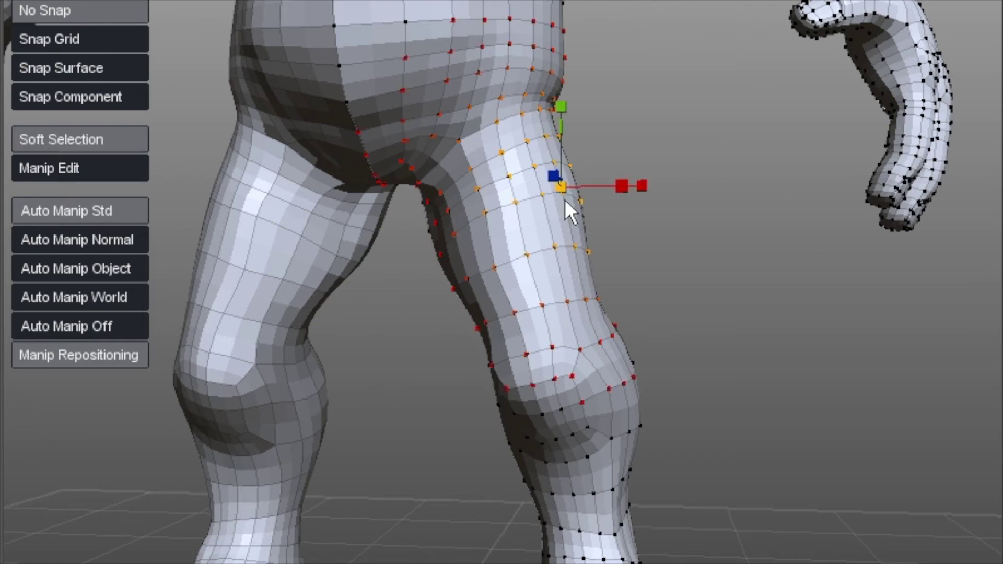
pyautogui.click(650, 246)
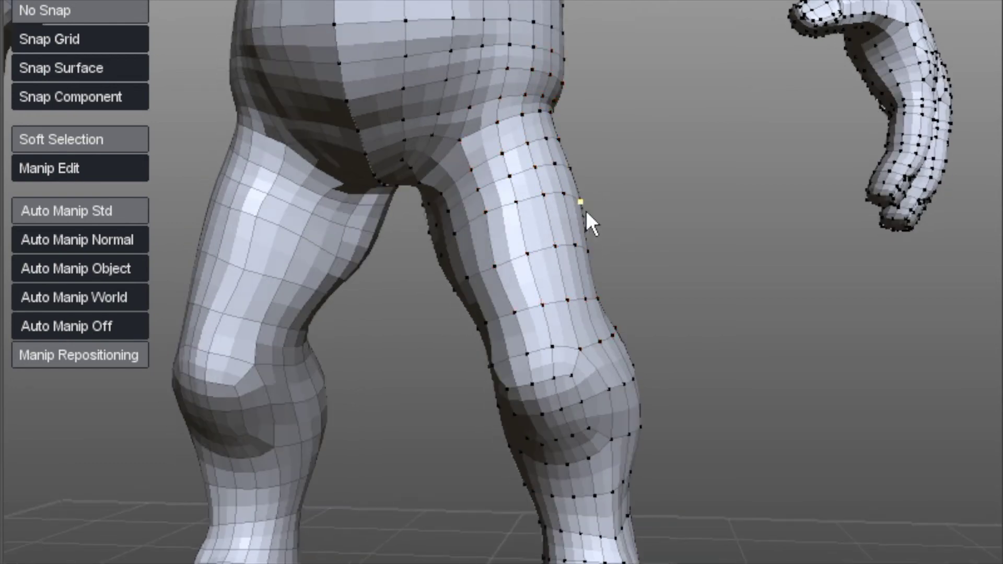
pyautogui.moveTo(586, 212); pyautogui.dragTo(600, 199)
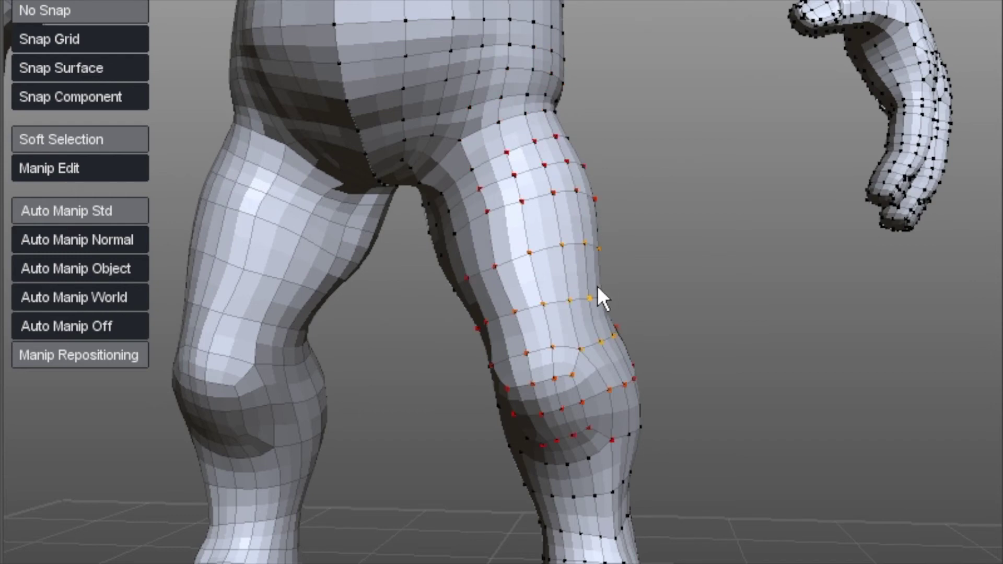
pyautogui.click(478, 212)
pyautogui.hotkey('ctrl', 'z')
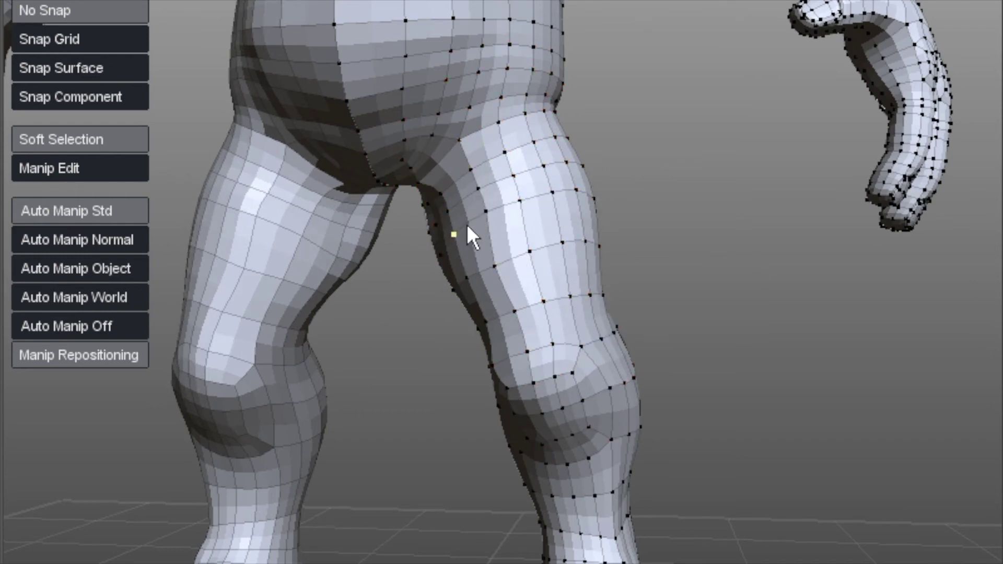
# From a frontal view, bulk out both thighs' outer silhouettes, then check the leg from the side.
pyautogui.moveTo(487, 293); pyautogui.dragTo(525, 250, button='middle')
pyautogui.moveTo(565, 313); pyautogui.dragTo(562, 366, button='middle')
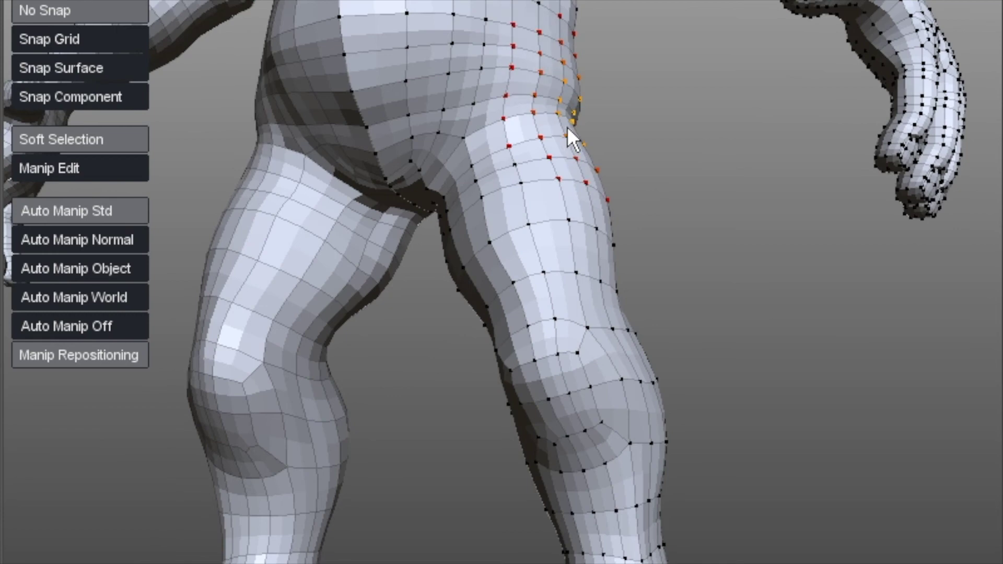
pyautogui.moveTo(566, 126); pyautogui.dragTo(607, 253, button='middle')
pyautogui.moveTo(606, 250); pyautogui.dragTo(601, 279)
pyautogui.moveTo(599, 277); pyautogui.dragTo(562, 308, button='middle')
pyautogui.moveTo(570, 166); pyautogui.dragTo(653, 246)
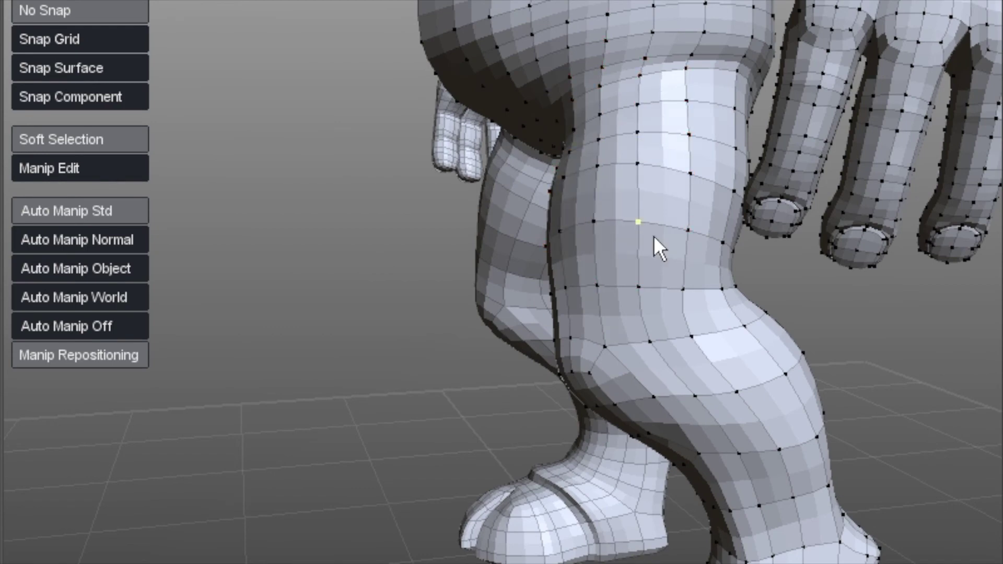
pyautogui.moveTo(653, 246); pyautogui.dragTo(758, 331, button='middle')
pyautogui.scroll(-3, 667, 331)
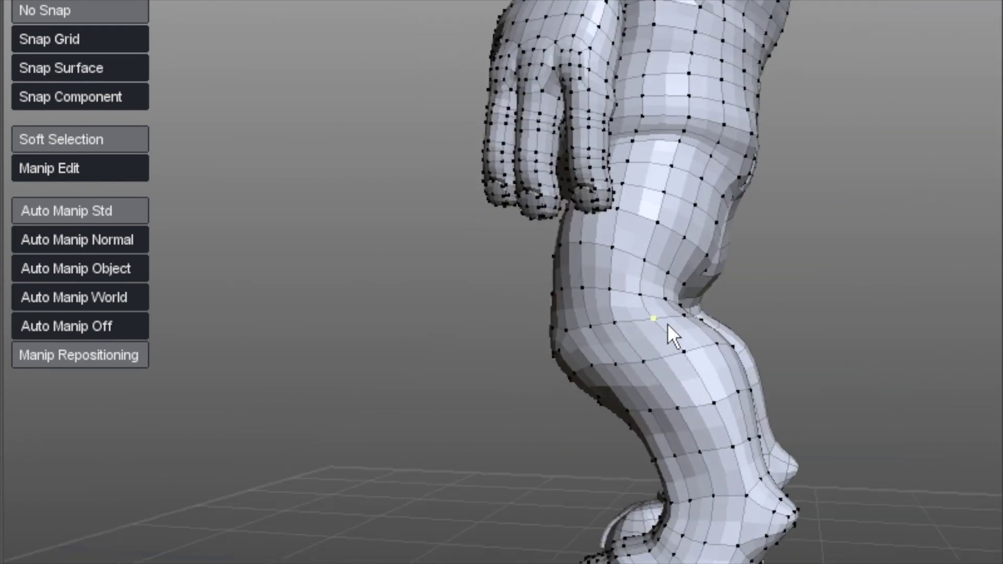
# From a rear angle, reshape the waist and upper-leg vertices with soft falloff.
pyautogui.moveTo(720, 221); pyautogui.dragTo(748, 135, button='middle')
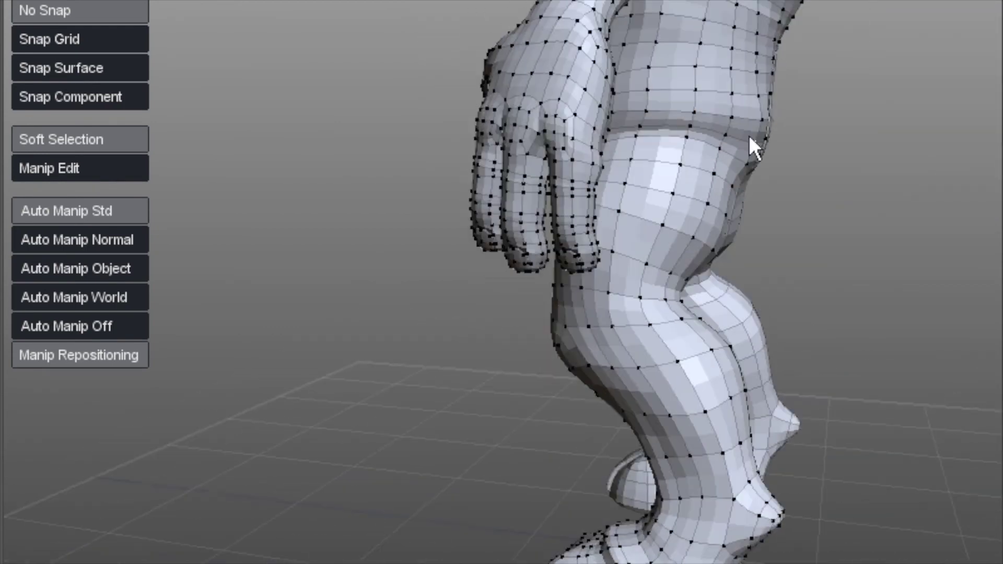
pyautogui.moveTo(748, 135)
pyautogui.mouseDown()
pyautogui.moveTo(748, 149)
pyautogui.moveTo(734, 150)
pyautogui.mouseUp()
pyautogui.moveTo(735, 149)
pyautogui.mouseDown(button='middle')
pyautogui.moveTo(679, 187)
pyautogui.moveTo(718, 190)
pyautogui.moveTo(704, 141)
pyautogui.moveTo(634, 219)
pyautogui.moveTo(732, 152)
pyautogui.moveTo(721, 161)
pyautogui.moveTo(824, 210)
pyautogui.moveTo(728, 155)
pyautogui.mouseUp(button='middle')
pyautogui.moveTo(728, 155); pyautogui.dragTo(706, 157)
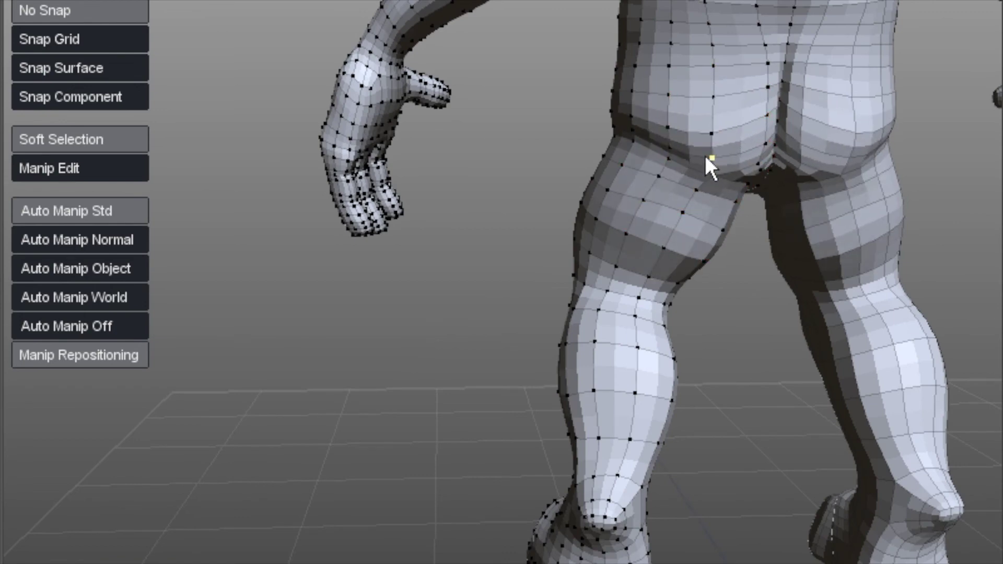
pyautogui.moveTo(705, 157); pyautogui.dragTo(686, 105, button='middle')
pyautogui.moveTo(686, 104); pyautogui.dragTo(659, 63)
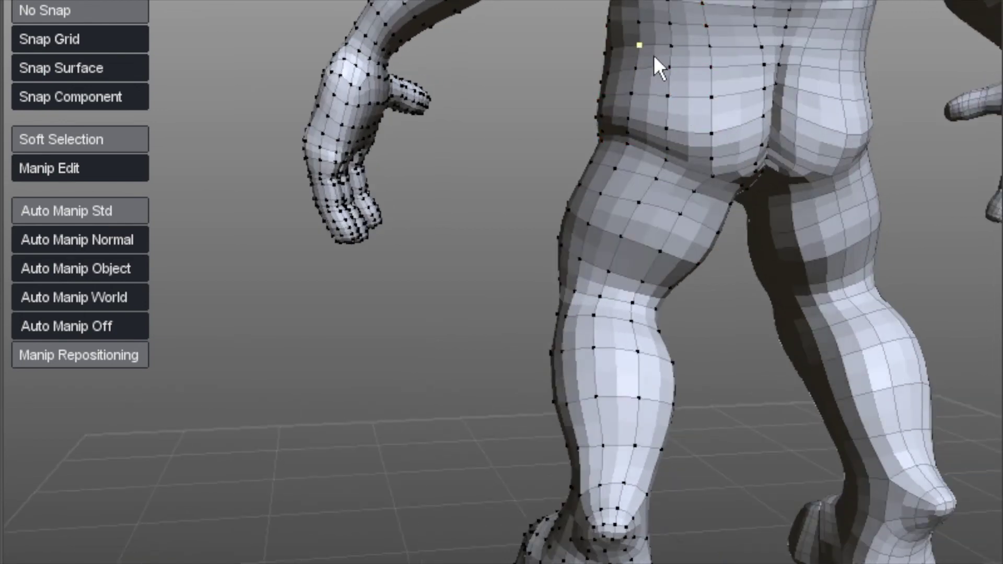
pyautogui.moveTo(659, 63); pyautogui.dragTo(670, 201, button='middle')
pyautogui.moveTo(614, 157); pyautogui.dragTo(643, 188)
pyautogui.moveTo(642, 188); pyautogui.dragTo(566, 151, button='middle')
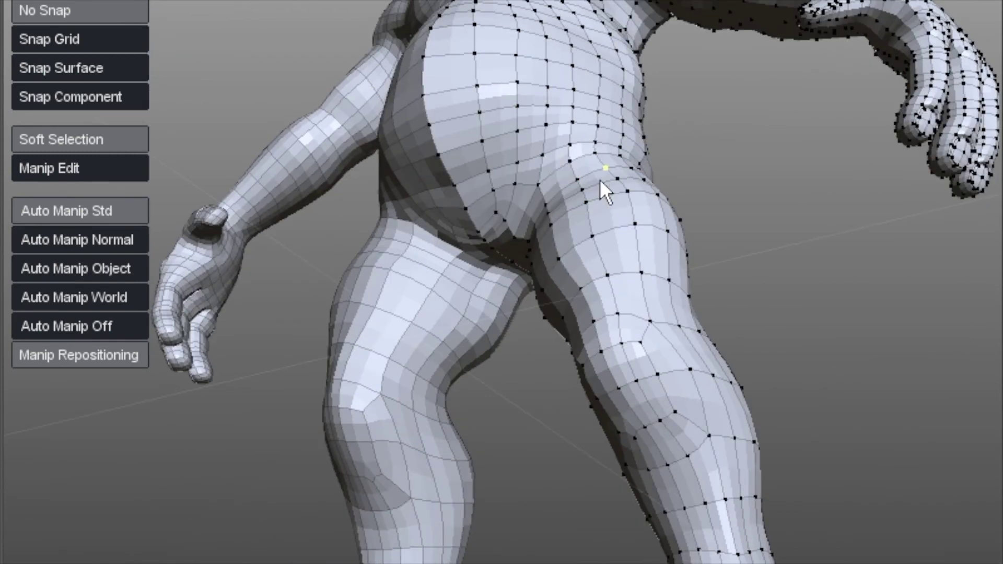
# Pull the lower belly down over the crotch and reshape the inner thigh from the front.
pyautogui.moveTo(566, 264); pyautogui.dragTo(515, 217, button='middle')
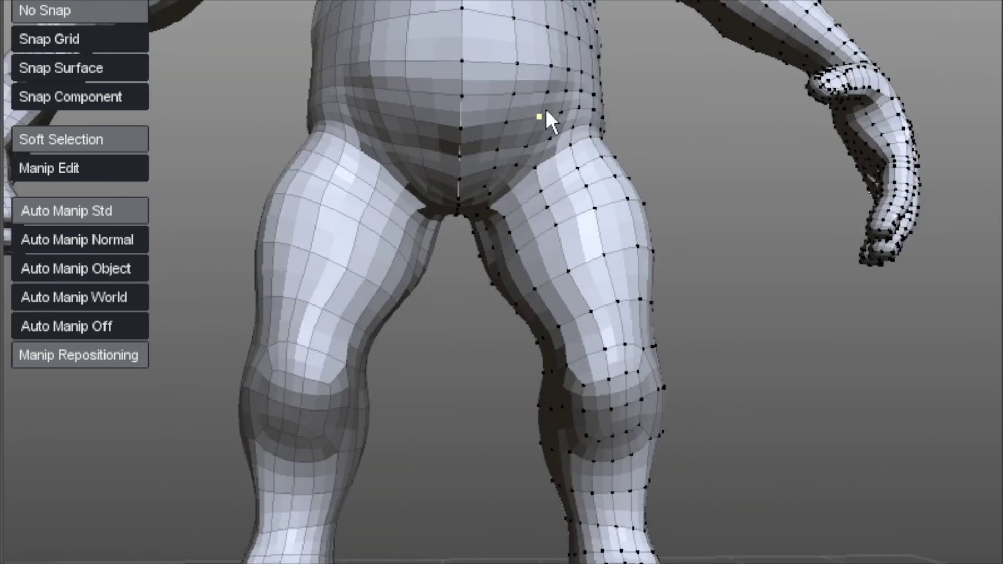
pyautogui.moveTo(547, 111); pyautogui.dragTo(553, 131)
pyautogui.moveTo(467, 155); pyautogui.dragTo(464, 159)
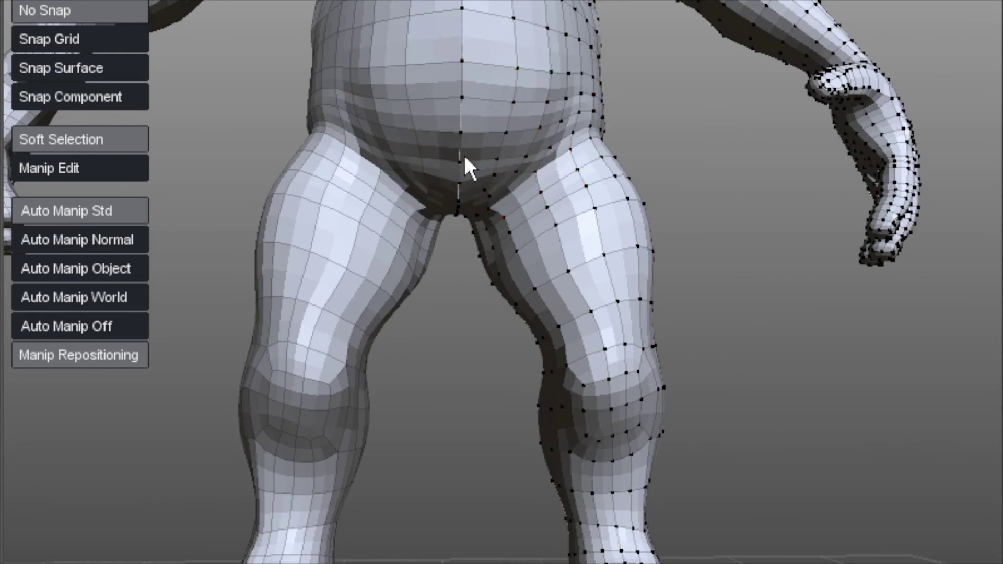
pyautogui.moveTo(465, 159); pyautogui.dragTo(442, 209, button='middle')
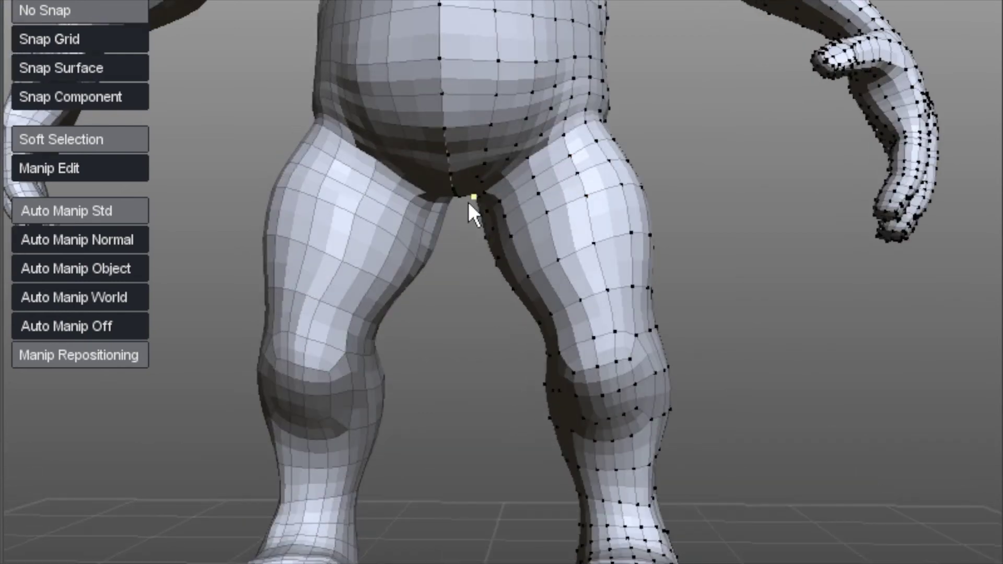
pyautogui.moveTo(468, 202); pyautogui.dragTo(501, 205)
pyautogui.click(497, 268)
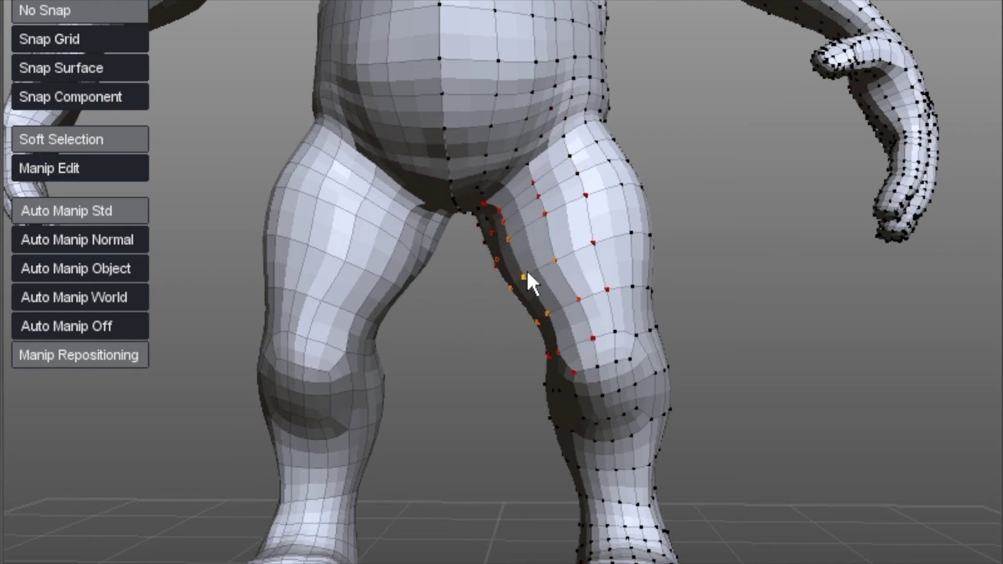
pyautogui.moveTo(531, 280); pyautogui.dragTo(546, 307, button='middle')
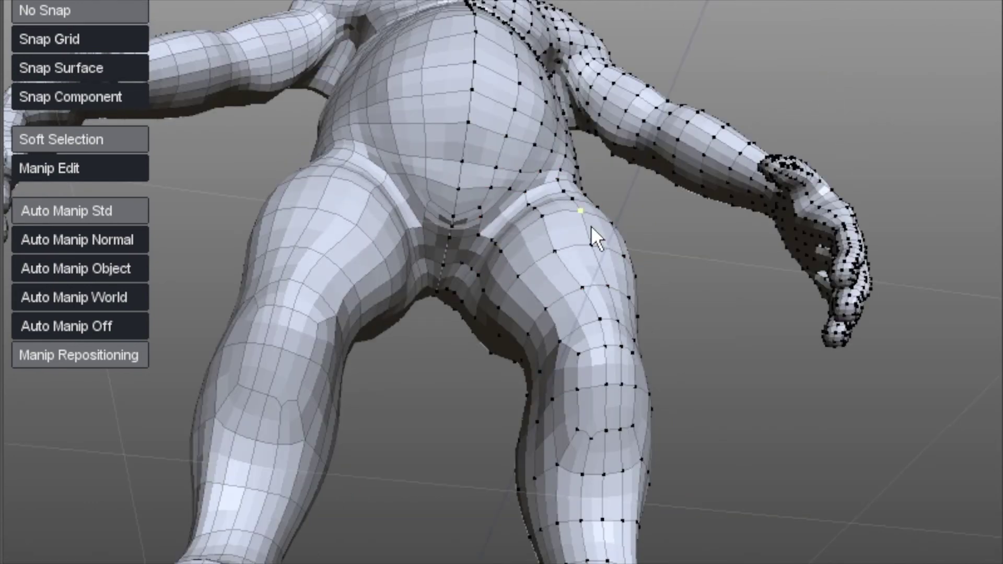
pyautogui.moveTo(582, 212); pyautogui.dragTo(543, 211, button='middle')
pyautogui.click(524, 152)
pyautogui.moveTo(523, 153)
pyautogui.mouseDown()
pyautogui.moveTo(533, 170)
pyautogui.moveTo(539, 161)
pyautogui.mouseUp()
pyautogui.moveTo(539, 161); pyautogui.dragTo(560, 123, button='middle')
# Push the front of the knee outward so it bulges more prominently.
pyautogui.moveTo(565, 211); pyautogui.dragTo(519, 188, button='middle')
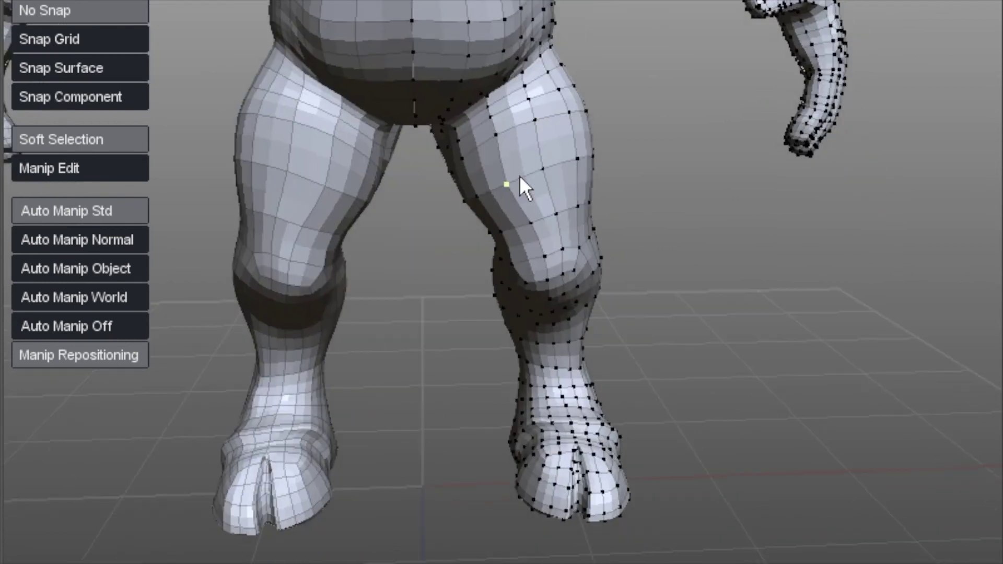
pyautogui.click(552, 302)
pyautogui.click(743, 421)
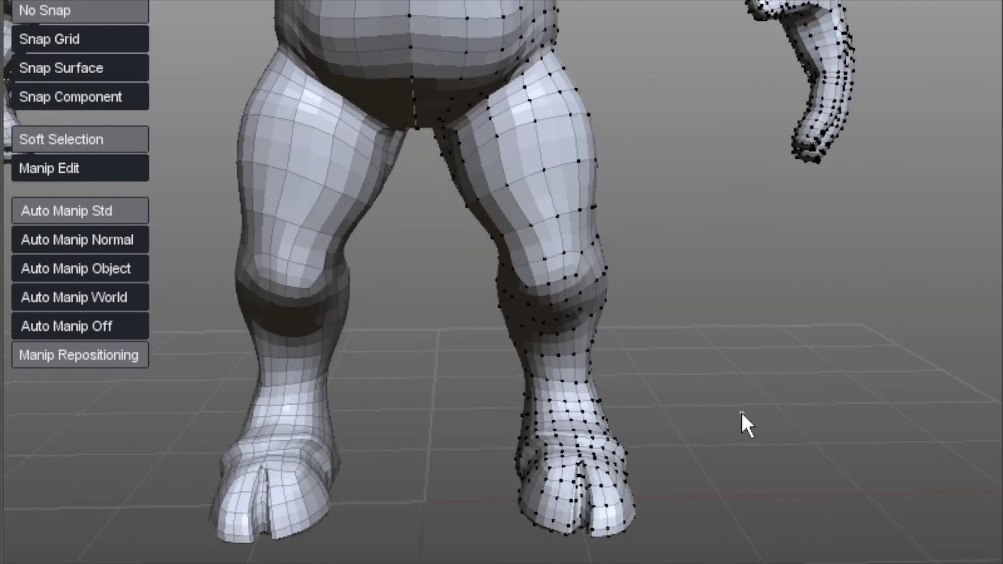
pyautogui.moveTo(744, 421); pyautogui.dragTo(571, 336, button='middle')
pyautogui.click(556, 320)
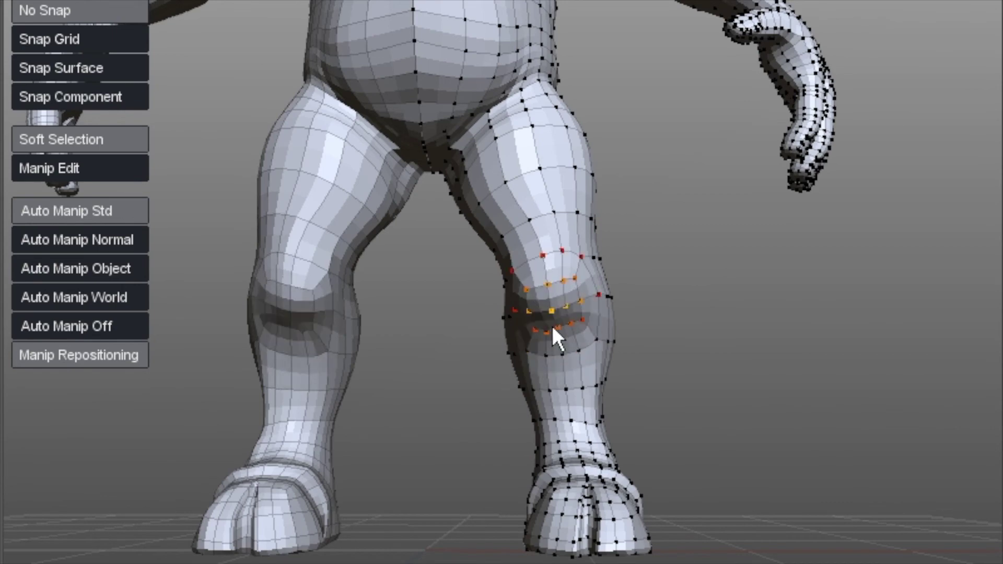
pyautogui.moveTo(550, 328); pyautogui.dragTo(559, 332)
pyautogui.moveTo(559, 332); pyautogui.dragTo(485, 350, button='middle')
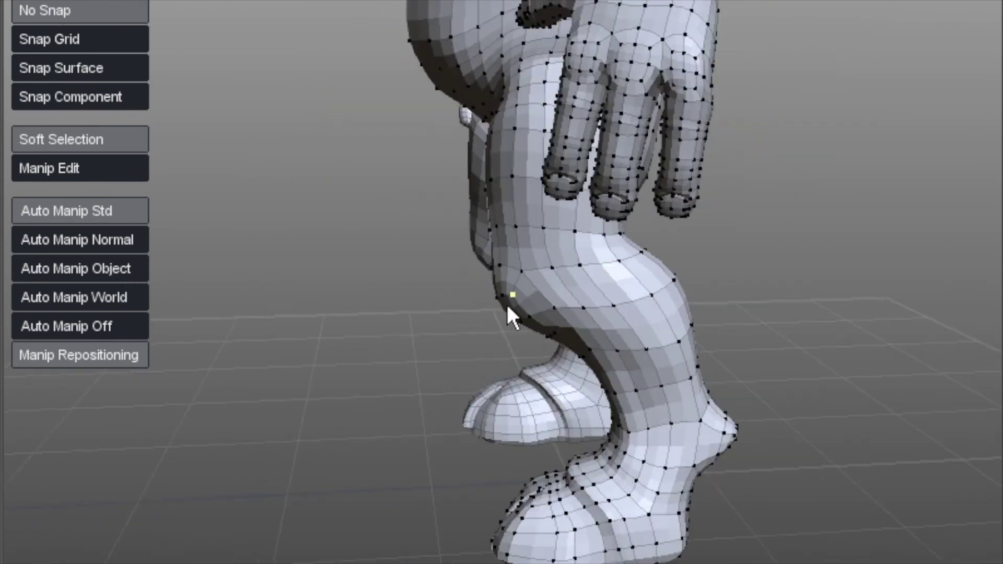
pyautogui.moveTo(588, 303); pyautogui.dragTo(616, 247, button='middle')
pyautogui.click(616, 243)
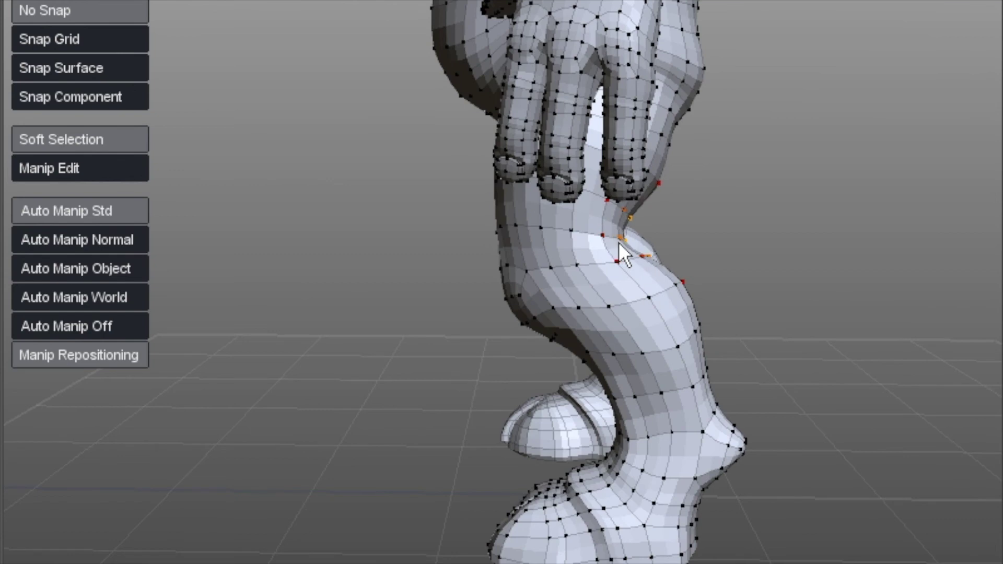
pyautogui.moveTo(665, 271); pyautogui.dragTo(593, 347, button='middle')
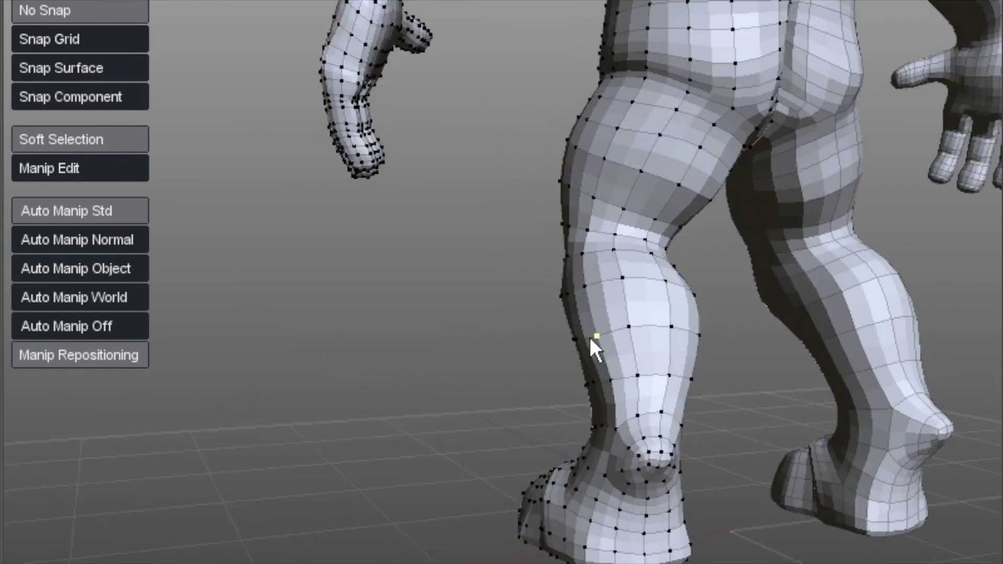
pyautogui.hotkey('ctrl', 'z')
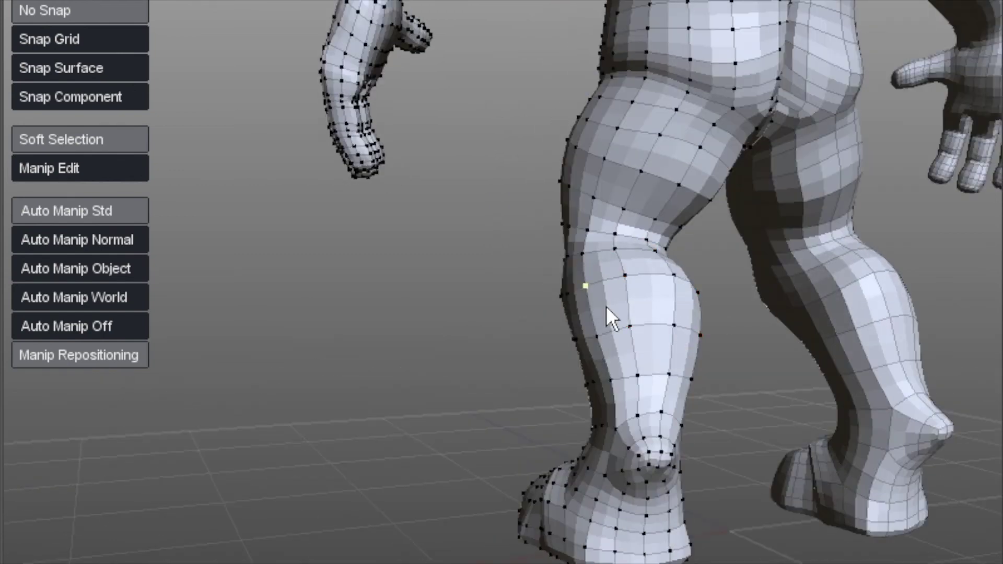
# Subtly adjust the shin and hip vertices, ending on a side-on view.
pyautogui.moveTo(650, 328); pyautogui.dragTo(665, 403, button='middle')
pyautogui.click(673, 389)
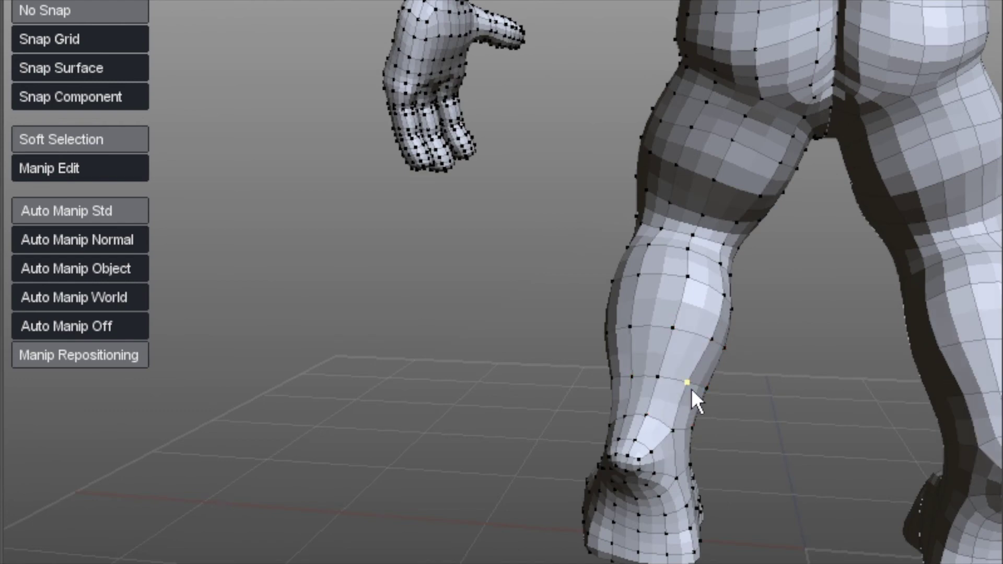
pyautogui.hotkey('ctrl', 'z')
pyautogui.moveTo(694, 393); pyautogui.dragTo(643, 230, button='middle')
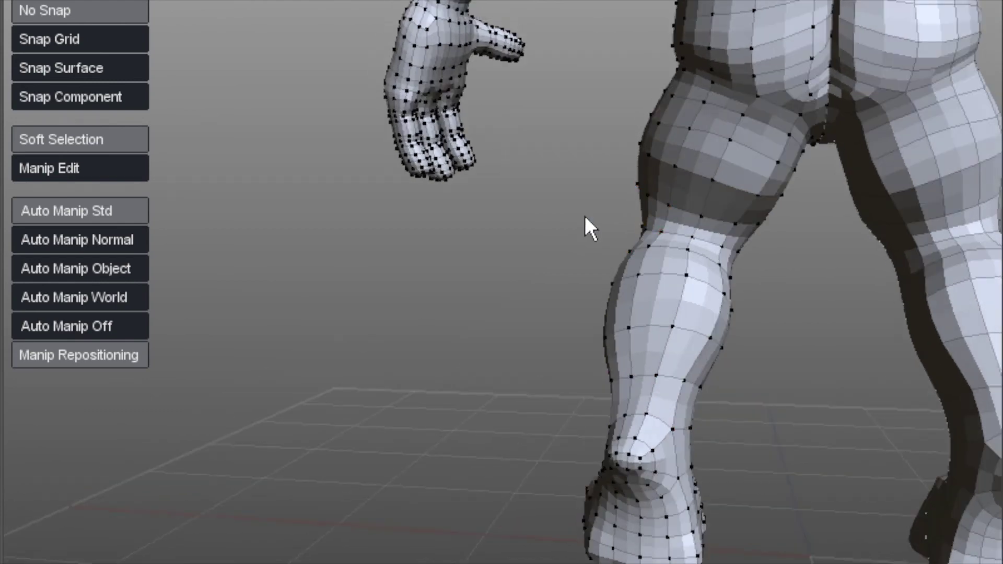
pyautogui.moveTo(585, 217); pyautogui.dragTo(711, 85, button='middle')
pyautogui.click(711, 85)
pyautogui.keyDown('alt'); pyautogui.moveTo(704, 108); pyautogui.dragTo(474, 123, button='right'); pyautogui.keyUp('alt')
pyautogui.keyDown('alt'); pyautogui.moveTo(475, 123); pyautogui.dragTo(728, 124); pyautogui.keyUp('alt')
pyautogui.scroll(2, 728, 123)
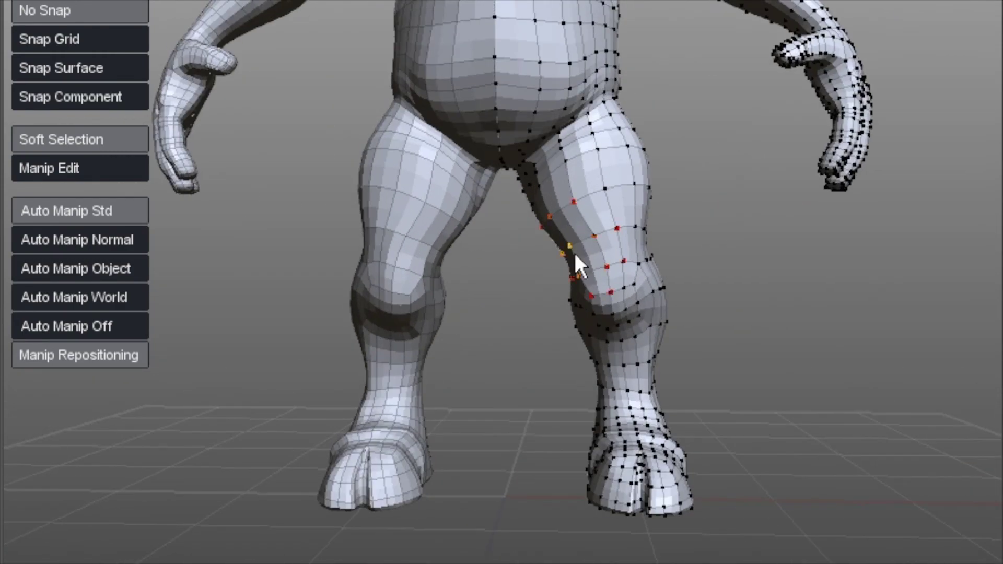
pyautogui.keyDown('alt'); pyautogui.moveTo(599, 281); pyautogui.dragTo(723, 305); pyautogui.keyUp('alt')
# Display the mesh as its low-poly cage and frame the hip and thigh.
pyautogui.press('1')
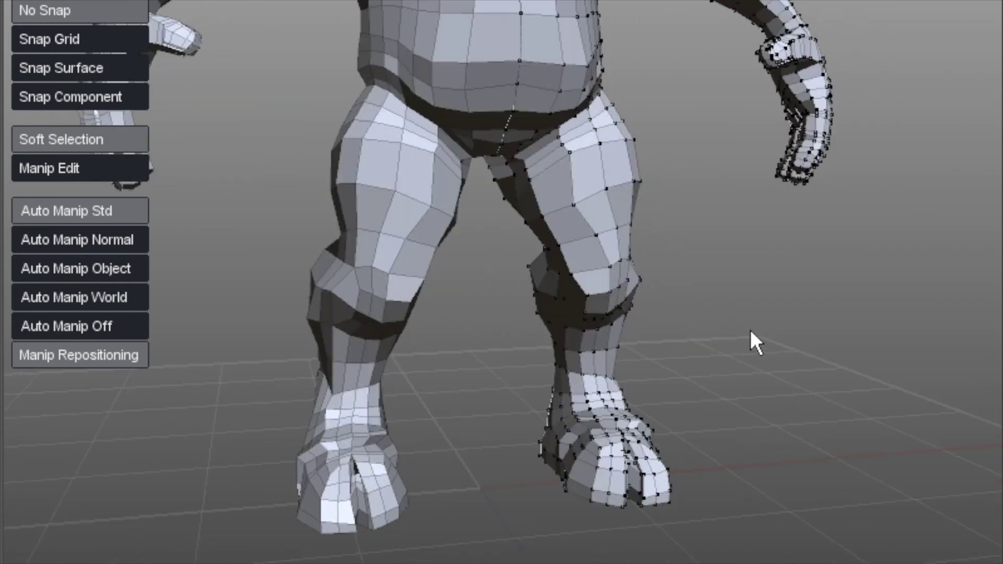
pyautogui.scroll(2, 715, 246)
pyautogui.scroll(2, 436, 392)
pyautogui.scroll(2, 399, 262)
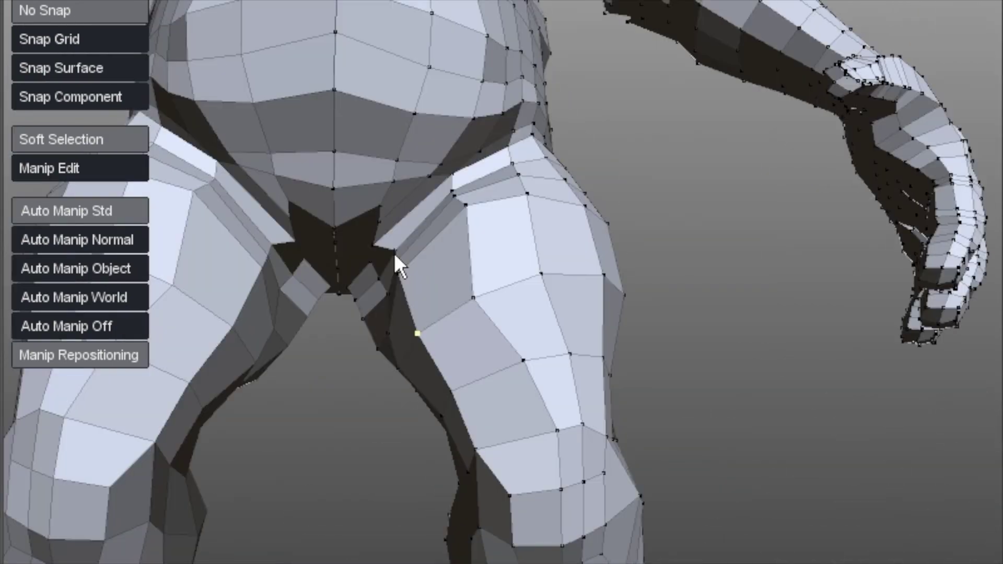
pyautogui.scroll(2, 421, 140)
pyautogui.scroll(-2, 367, 150)
pyautogui.scroll(-2, 434, 189)
pyautogui.keyDown('alt'); pyautogui.moveTo(434, 189); pyautogui.dragTo(405, 221); pyautogui.keyUp('alt')
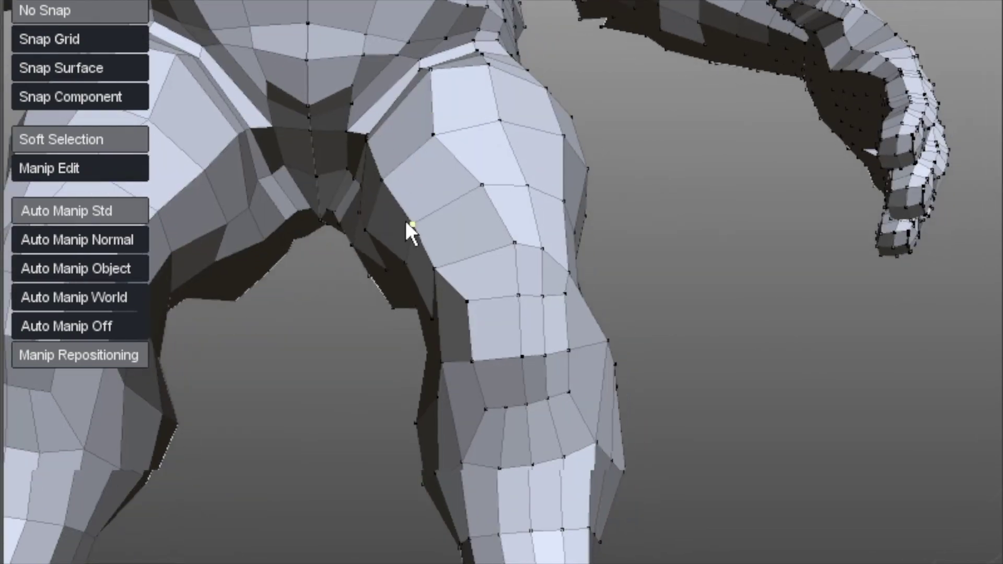
pyautogui.scroll(4, 368, 162)
pyautogui.scroll(-3, 399, 182)
pyautogui.keyDown('alt'); pyautogui.moveTo(399, 181); pyautogui.dragTo(404, 203); pyautogui.keyUp('alt')
pyautogui.scroll(-2, 405, 203)
pyautogui.keyDown('alt'); pyautogui.moveTo(381, 273); pyautogui.dragTo(372, 398); pyautogui.keyUp('alt')
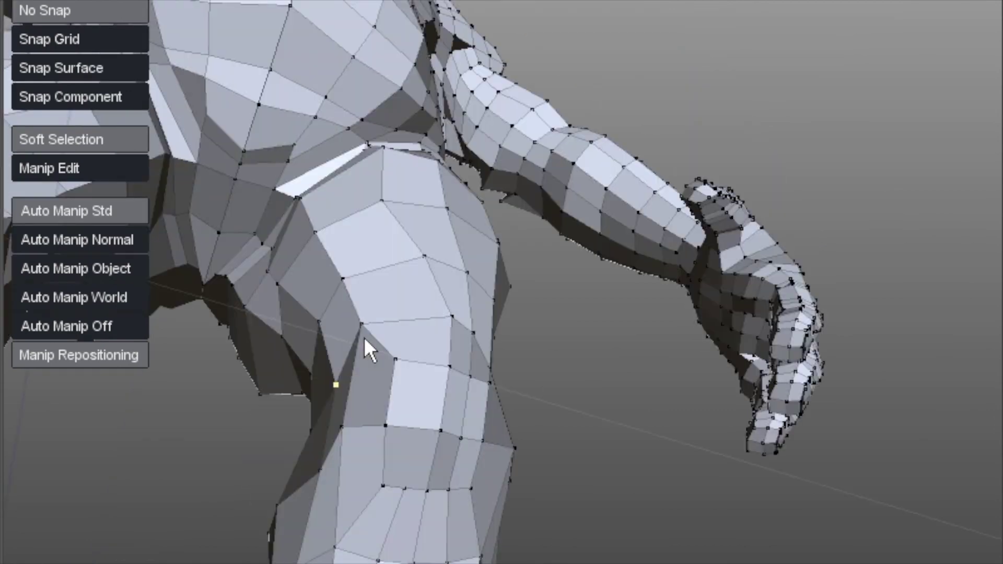
pyautogui.keyDown('alt'); pyautogui.moveTo(364, 340); pyautogui.dragTo(351, 327); pyautogui.keyUp('alt')
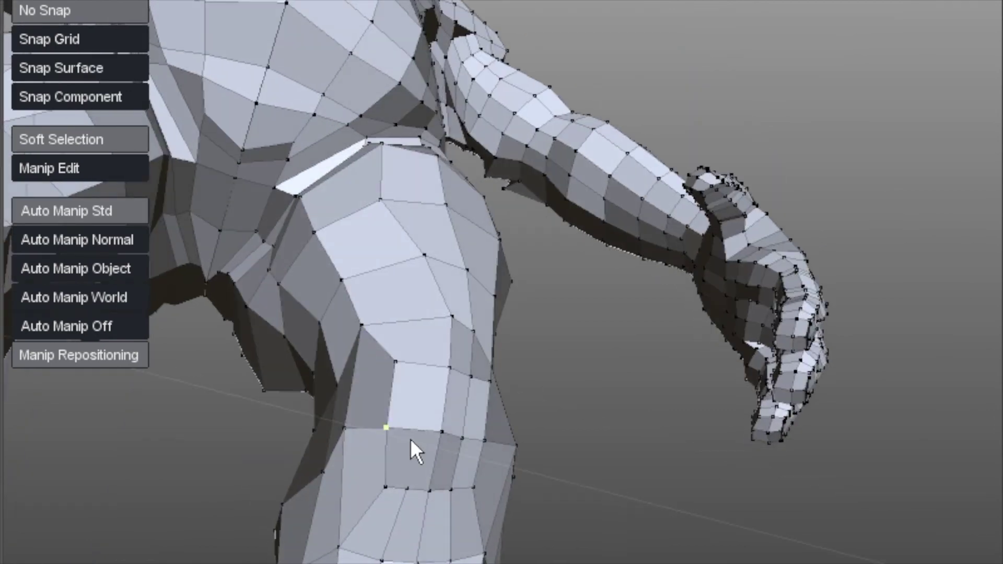
# With soft selection off, select a face loop and face patches on the front of the thigh and hip.
pyautogui.moveTo(409, 369); pyautogui.dragTo(403, 331)
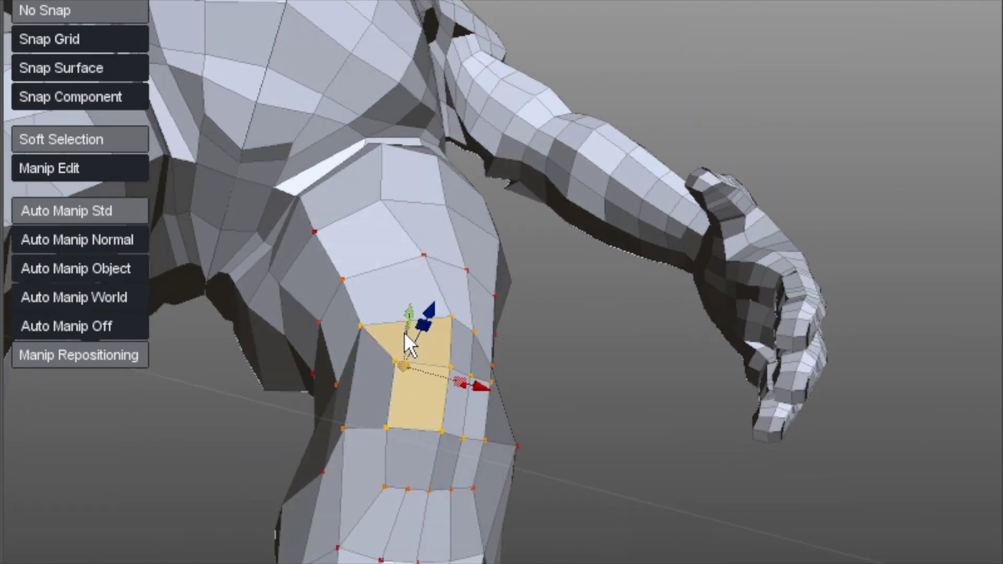
pyautogui.click(42, 138)
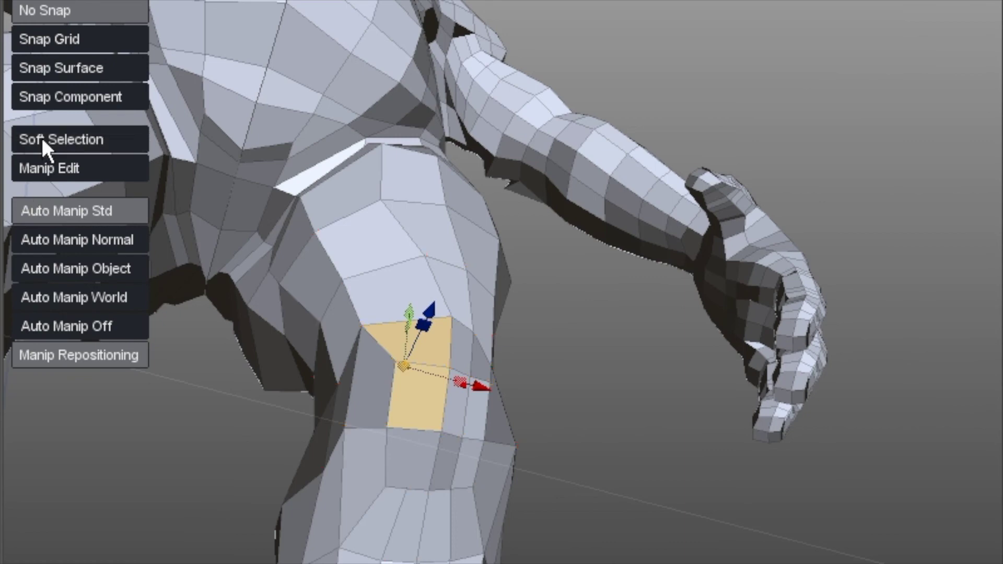
pyautogui.doubleClick(315, 266)
pyautogui.keyDown('alt'); pyautogui.moveTo(465, 188); pyautogui.dragTo(347, 162); pyautogui.keyUp('alt')
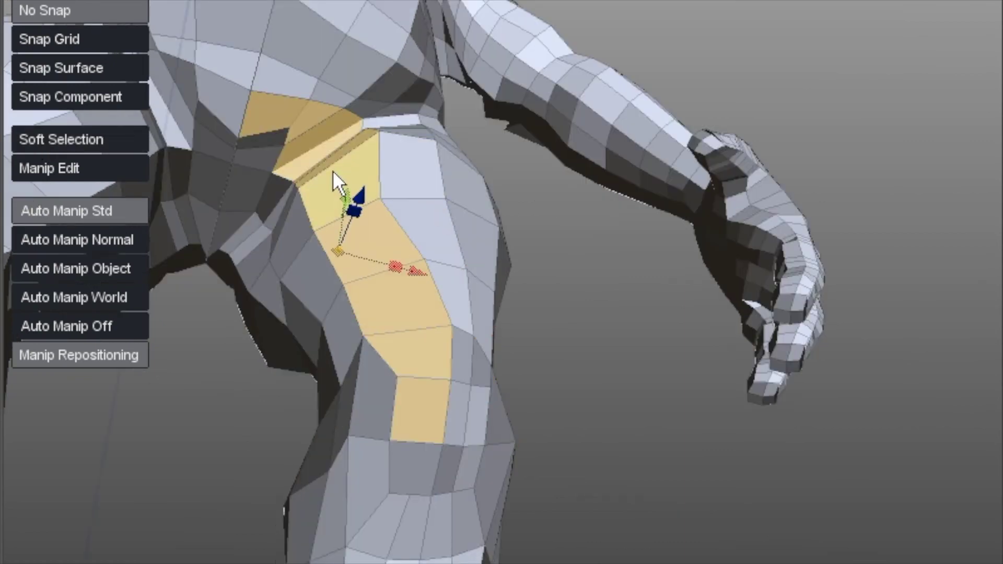
pyautogui.keyDown('ctrl'); pyautogui.doubleClick(333, 170); pyautogui.keyUp('ctrl')
pyautogui.doubleClick(334, 265)
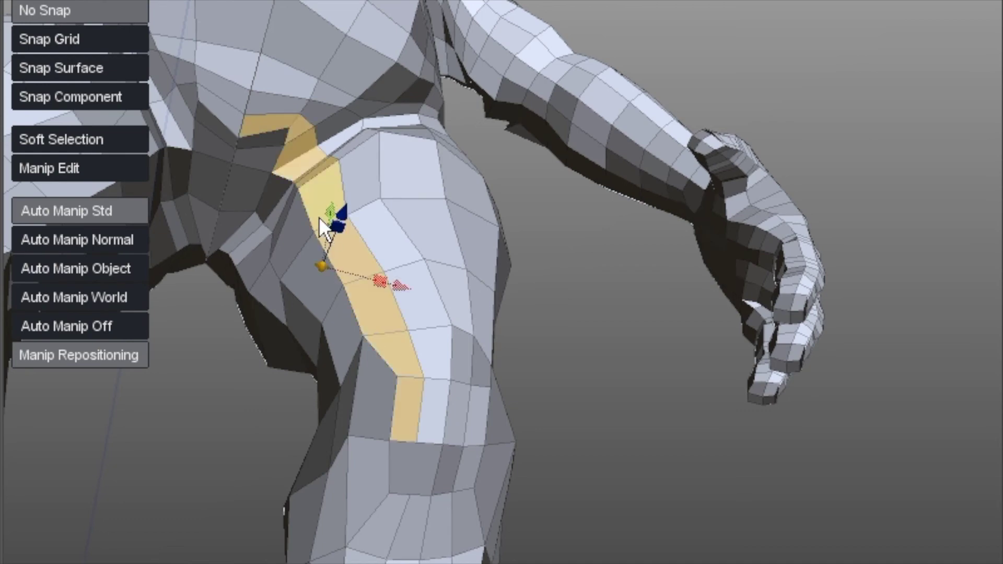
pyautogui.moveTo(314, 214); pyautogui.dragTo(345, 269)
pyautogui.moveTo(357, 321); pyautogui.dragTo(413, 230)
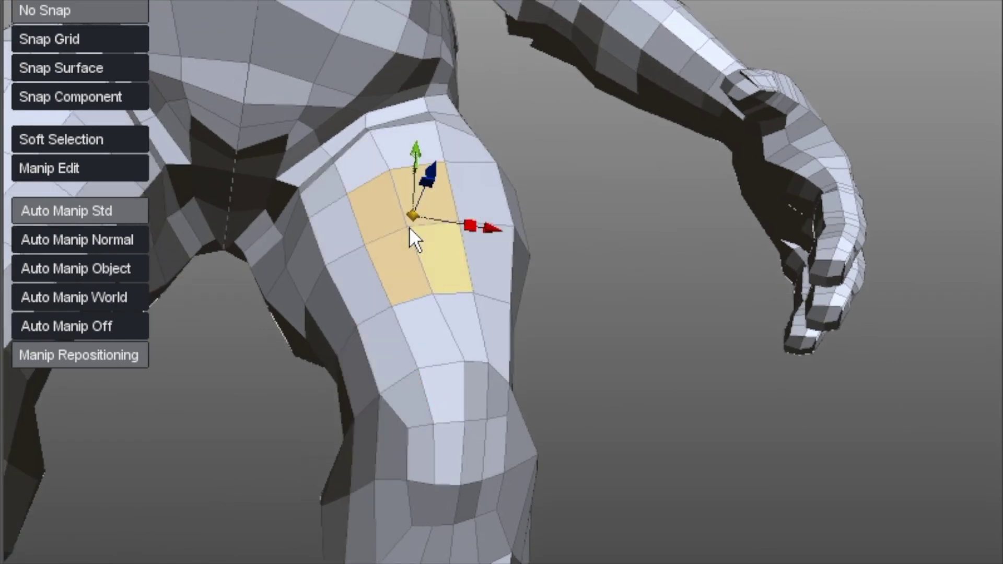
pyautogui.keyDown('alt'); pyautogui.moveTo(349, 269); pyautogui.dragTo(253, 252); pyautogui.keyUp('alt')
# In vertex mode, orbit to the knee and select two adjacent faces just above the kneecap.
pyautogui.press('F9')
pyautogui.keyDown('alt'); pyautogui.moveTo(413, 256); pyautogui.dragTo(421, 220); pyautogui.keyUp('alt')
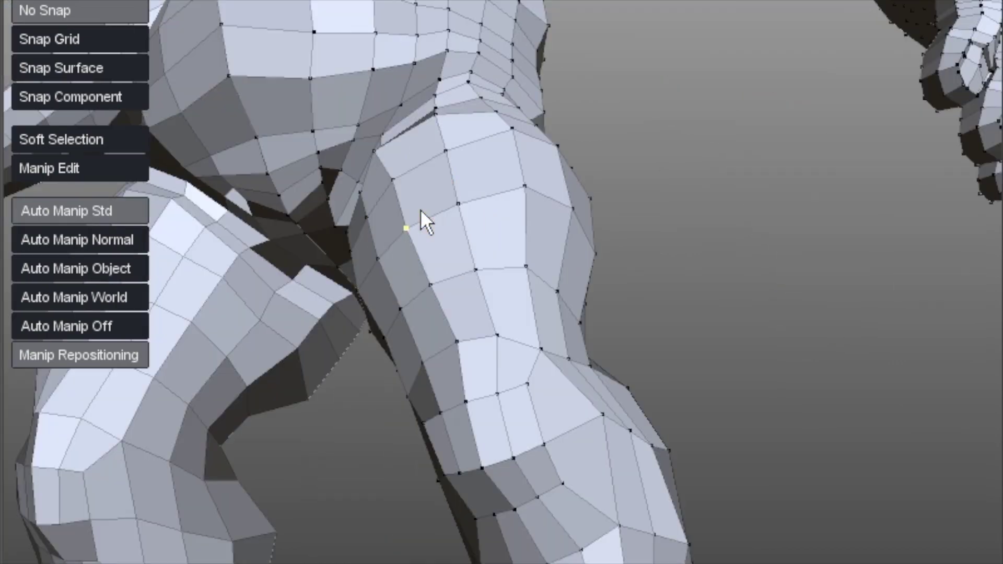
pyautogui.keyDown('alt'); pyautogui.moveTo(402, 235); pyautogui.dragTo(470, 213, button='right'); pyautogui.keyUp('alt')
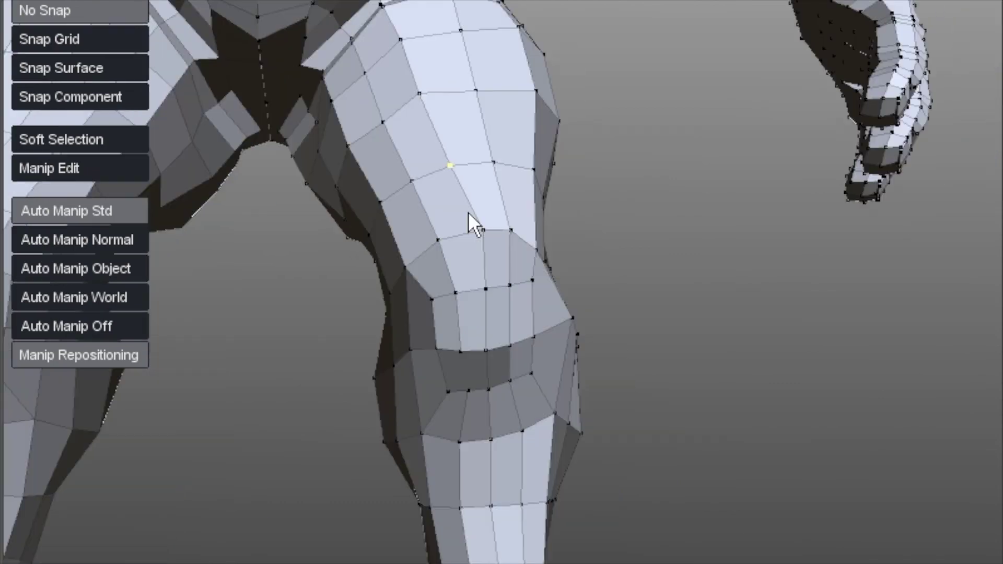
pyautogui.keyDown('alt'); pyautogui.moveTo(446, 246); pyautogui.dragTo(368, 305, button='right'); pyautogui.keyUp('alt')
pyautogui.keyDown('alt'); pyautogui.moveTo(367, 305); pyautogui.dragTo(611, 163); pyautogui.keyUp('alt')
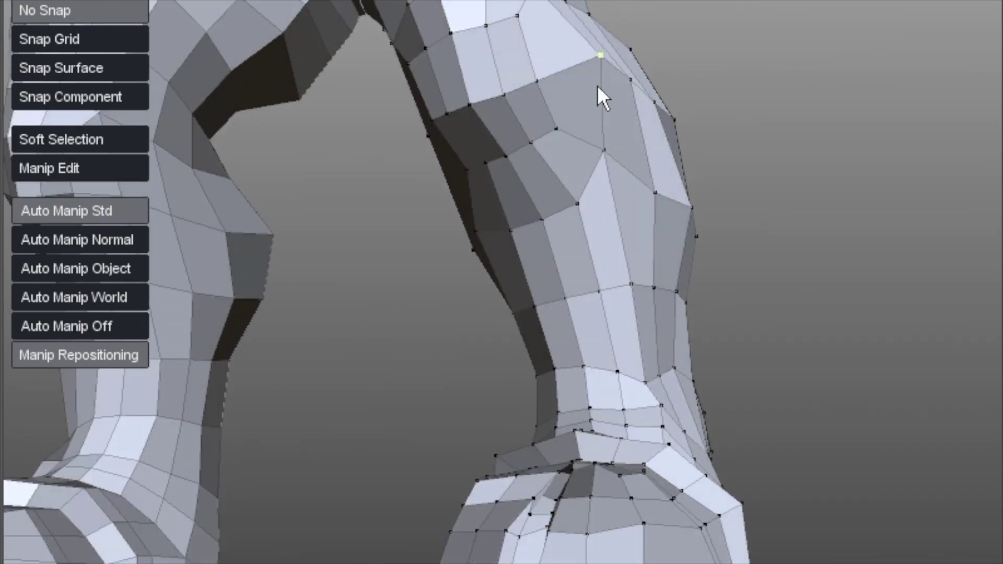
pyautogui.keyDown('alt'); pyautogui.moveTo(600, 94); pyautogui.dragTo(553, 215); pyautogui.keyUp('alt')
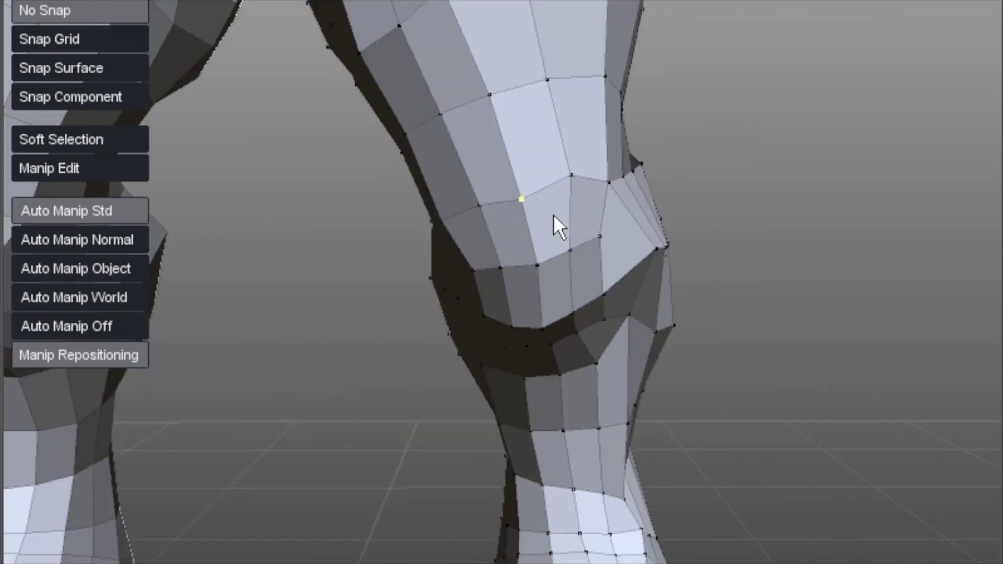
pyautogui.click(518, 161)
pyautogui.click(485, 149)
# Select the face ring above the knee and insert a new edge loop through it with Ctrl+L.
pyautogui.doubleClick(485, 148)
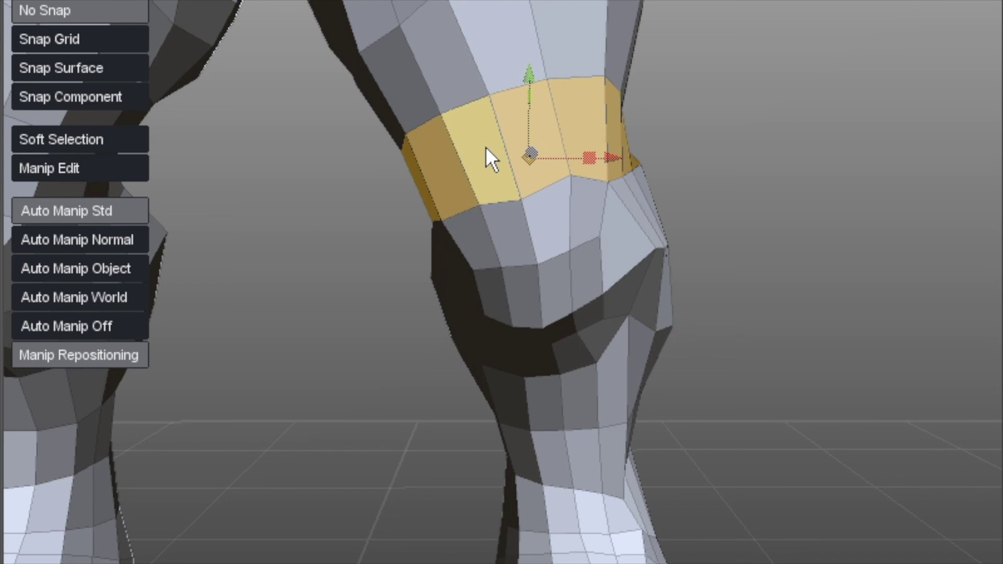
pyautogui.scroll(-3, 501, 153)
pyautogui.keyDown('alt'); pyautogui.moveTo(502, 152); pyautogui.dragTo(573, 188); pyautogui.keyUp('alt')
pyautogui.hotkey('ctrl', 'l')
pyautogui.click(543, 144)
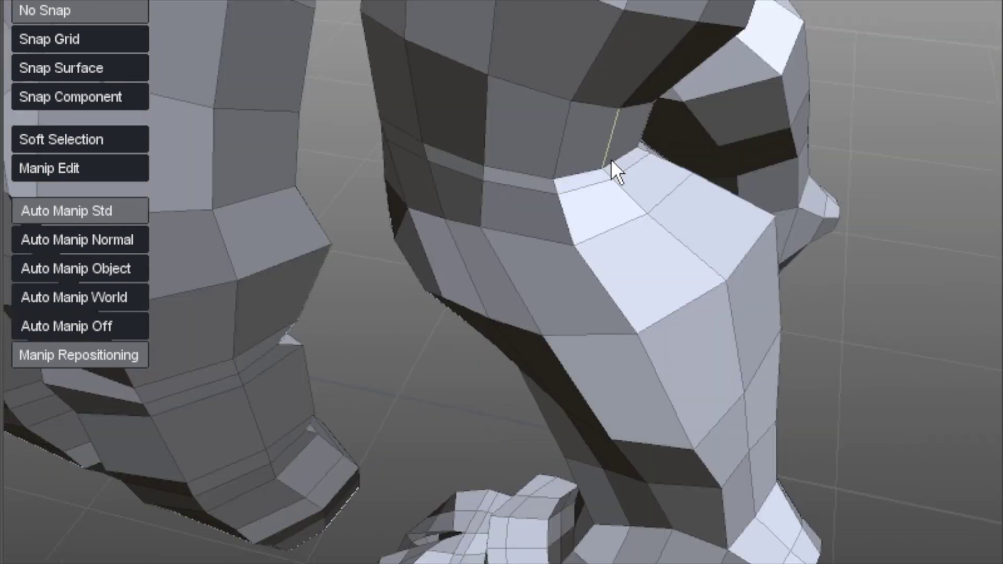
# Pull the new loop's vertices down to deepen the crease above the kneecap.
pyautogui.keyDown('alt'); pyautogui.moveTo(504, 194); pyautogui.dragTo(580, 166); pyautogui.keyUp('alt')
pyautogui.press('F9')
pyautogui.moveTo(524, 149); pyautogui.dragTo(526, 168)
pyautogui.moveTo(468, 148); pyautogui.dragTo(364, 207)
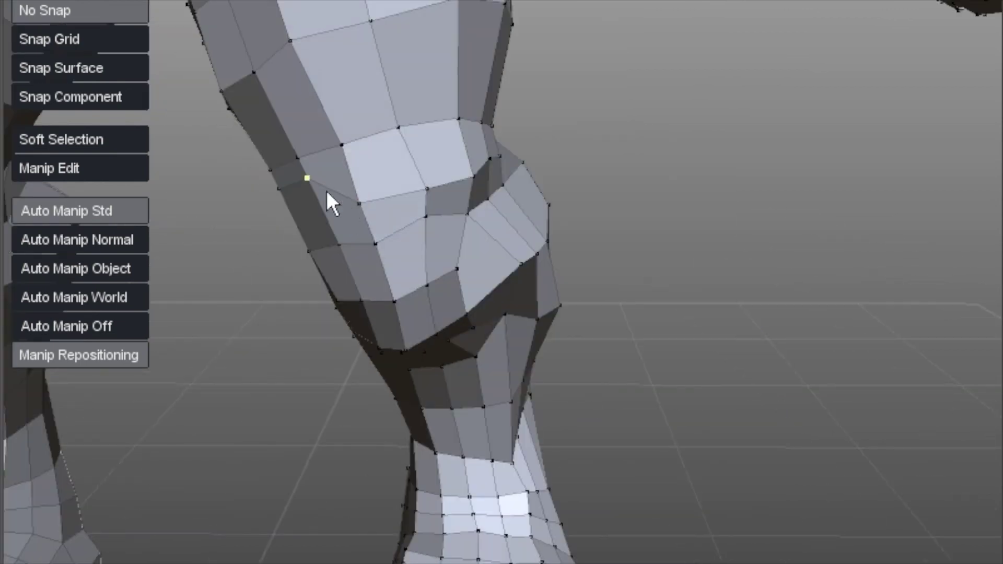
pyautogui.keyDown('alt'); pyautogui.moveTo(261, 240); pyautogui.dragTo(323, 230); pyautogui.keyUp('alt')
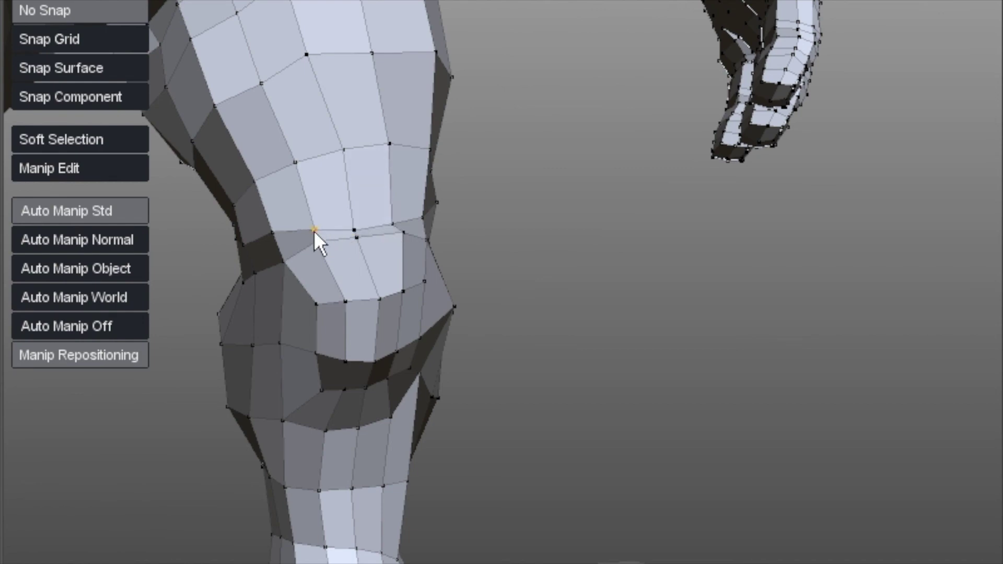
# Shift the edge loop above the knee and raise the vertices around the crease.
pyautogui.moveTo(261, 204); pyautogui.dragTo(392, 202, button='middle')
pyautogui.moveTo(349, 213)
pyautogui.mouseDown()
pyautogui.moveTo(436, 179)
pyautogui.moveTo(437, 203)
pyautogui.mouseUp()
pyautogui.moveTo(436, 204); pyautogui.dragTo(371, 224, button='middle')
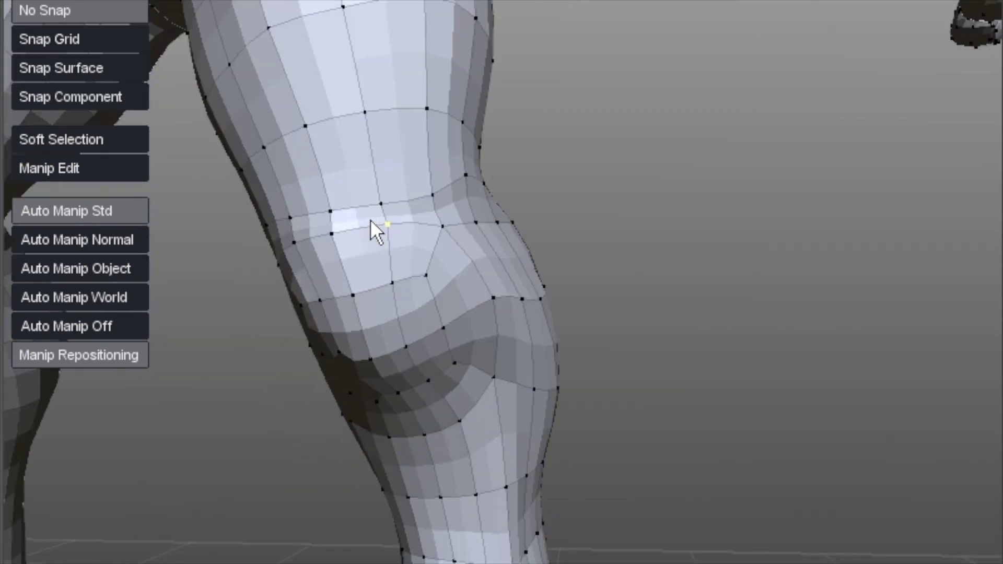
pyautogui.moveTo(319, 243); pyautogui.dragTo(286, 251, button='middle')
pyautogui.moveTo(313, 283); pyautogui.dragTo(444, 239, button='middle')
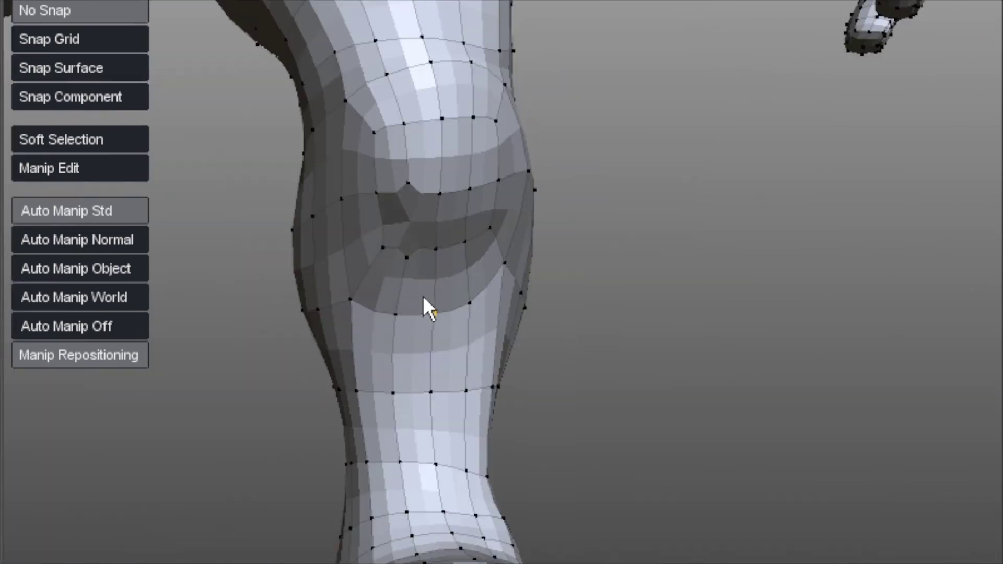
pyautogui.moveTo(423, 299); pyautogui.dragTo(424, 262)
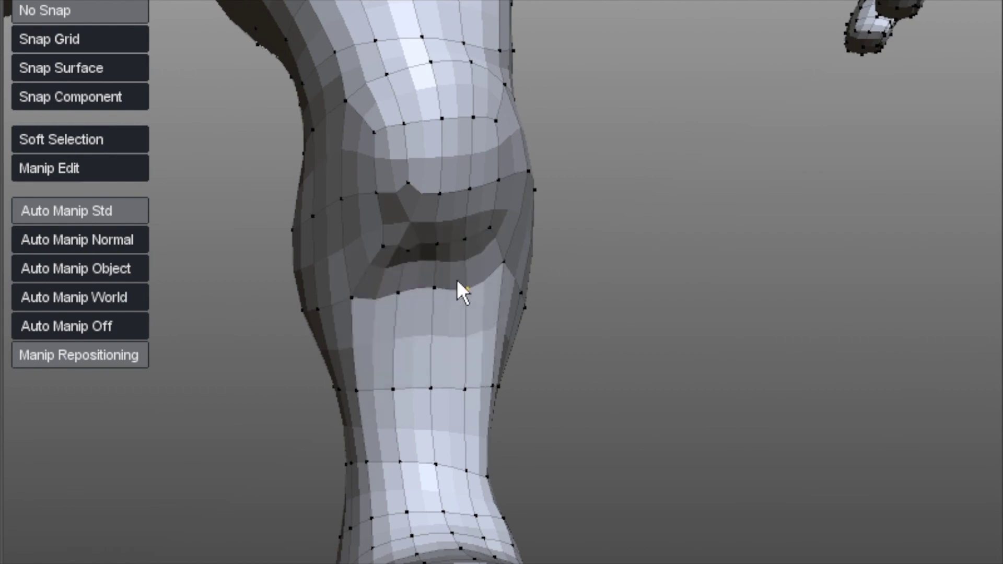
# Nudge a knee vertex sideways and show the leg as its faceted low-poly cage.
pyautogui.moveTo(459, 286); pyautogui.dragTo(307, 286, button='middle')
pyautogui.moveTo(362, 267); pyautogui.dragTo(444, 265, button='middle')
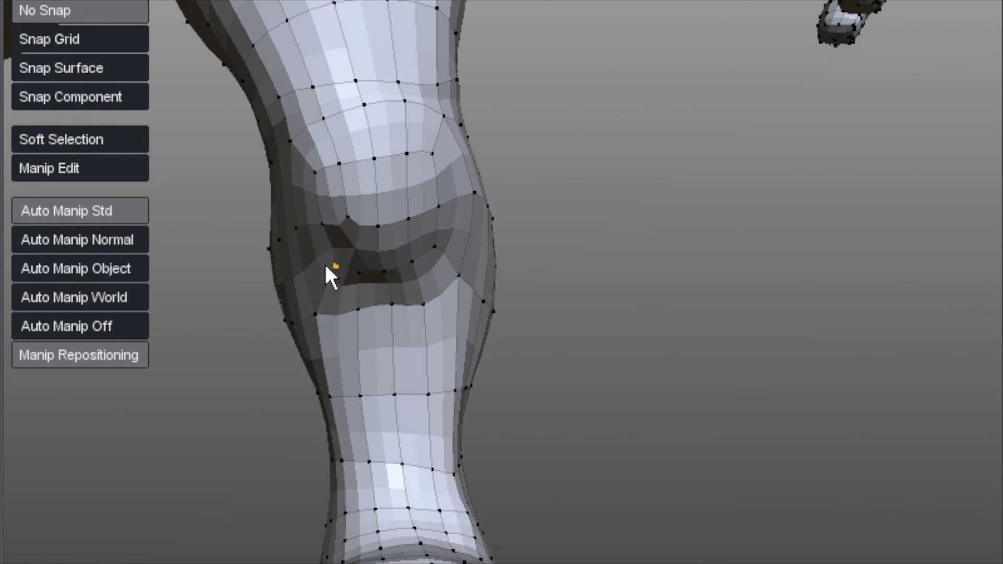
pyautogui.moveTo(329, 271); pyautogui.dragTo(352, 183, button='middle')
pyautogui.moveTo(329, 150); pyautogui.dragTo(243, 189, button='middle')
pyautogui.moveTo(226, 257); pyautogui.dragTo(351, 152, button='middle')
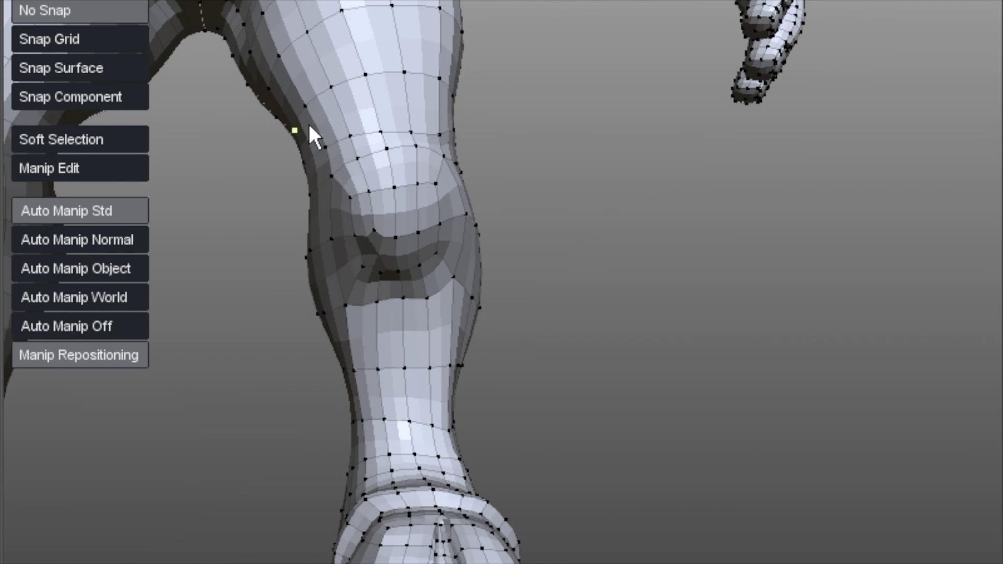
pyautogui.moveTo(309, 124); pyautogui.dragTo(396, 178, button='middle')
pyautogui.moveTo(432, 200); pyautogui.dragTo(437, 203)
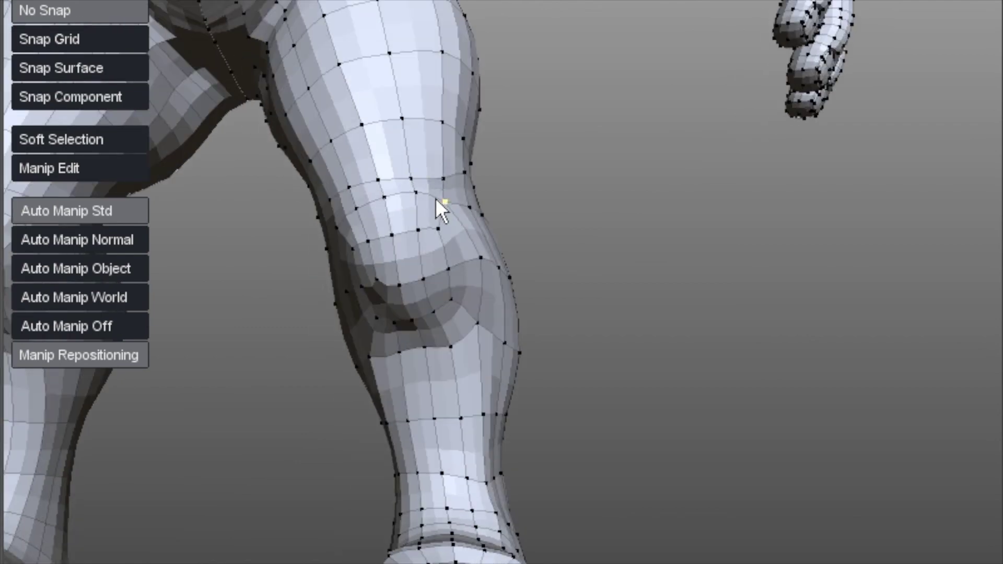
pyautogui.press('1')
pyautogui.moveTo(331, 134); pyautogui.dragTo(393, 155, button='middle')
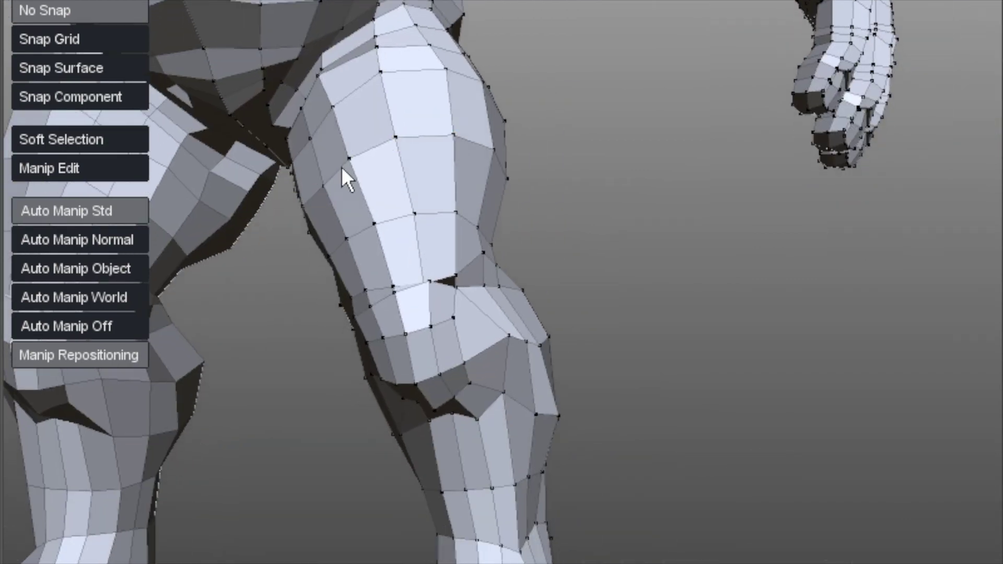
pyautogui.moveTo(343, 175); pyautogui.dragTo(478, 59, button='middle')
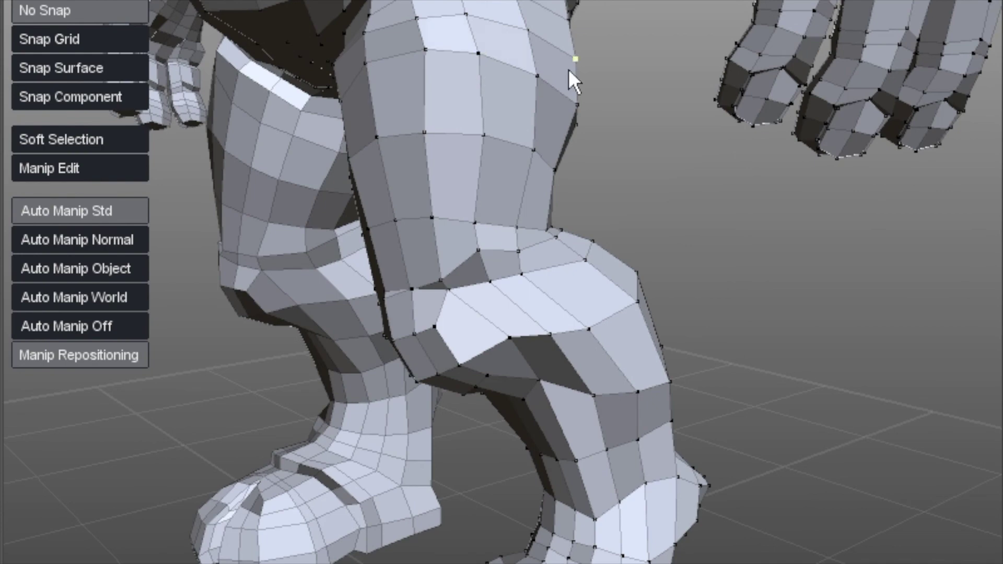
# Frame the legs from a rear three-quarter view and raise a vertex above the knee.
pyautogui.scroll(-10, 314, 161)
pyautogui.moveTo(314, 161); pyautogui.dragTo(472, 167, button='middle')
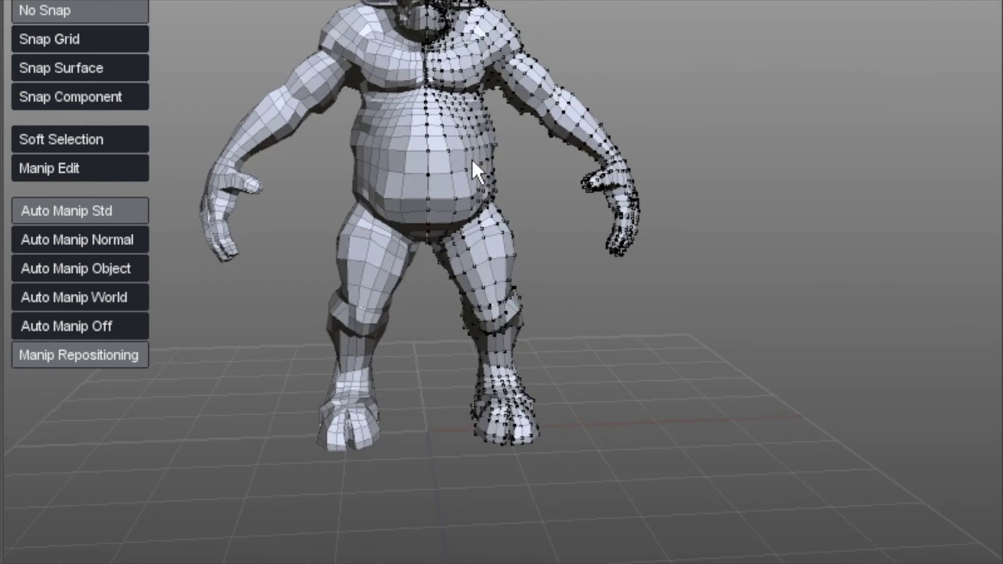
pyautogui.scroll(2, 488, 221)
pyautogui.moveTo(422, 227); pyautogui.dragTo(354, 60, button='middle')
pyautogui.moveTo(353, 61); pyautogui.dragTo(484, 196, button='right')
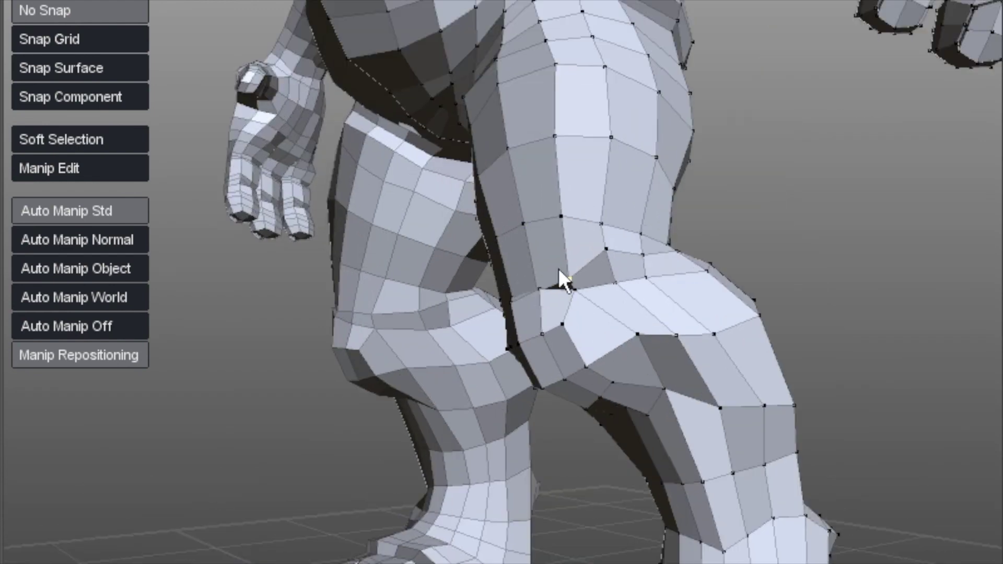
pyautogui.moveTo(563, 295); pyautogui.dragTo(564, 282)
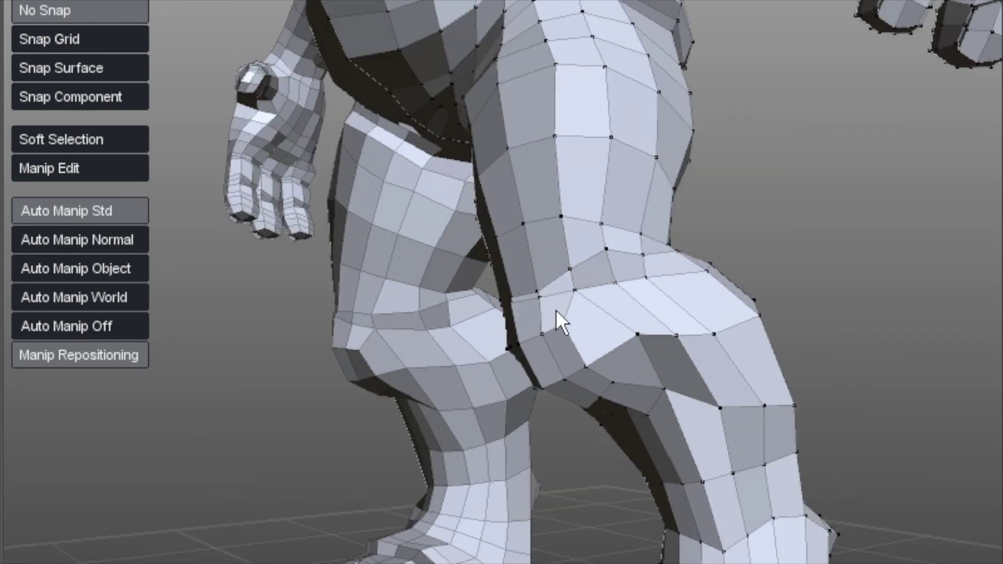
# Pull several knee vertices outward from side views to even out the kneecap faces.
pyautogui.moveTo(665, 358); pyautogui.dragTo(695, 356, button='middle')
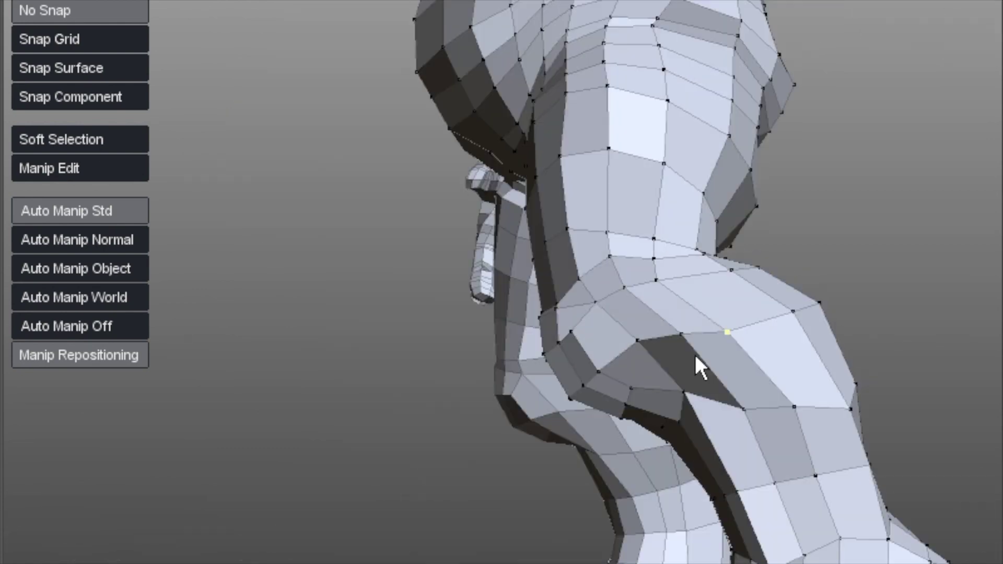
pyautogui.moveTo(739, 331); pyautogui.dragTo(782, 333)
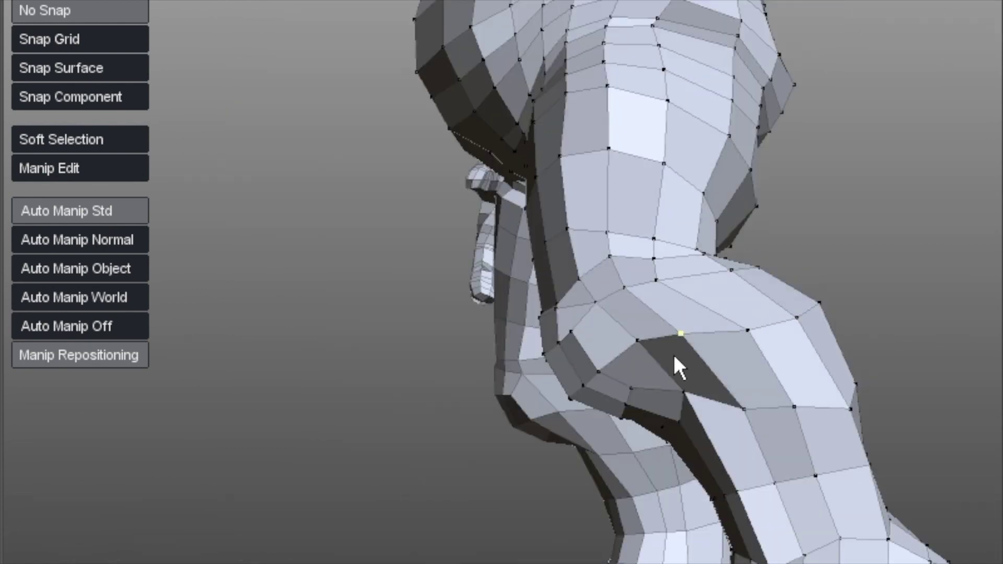
pyautogui.moveTo(663, 363); pyautogui.dragTo(692, 345, button='middle')
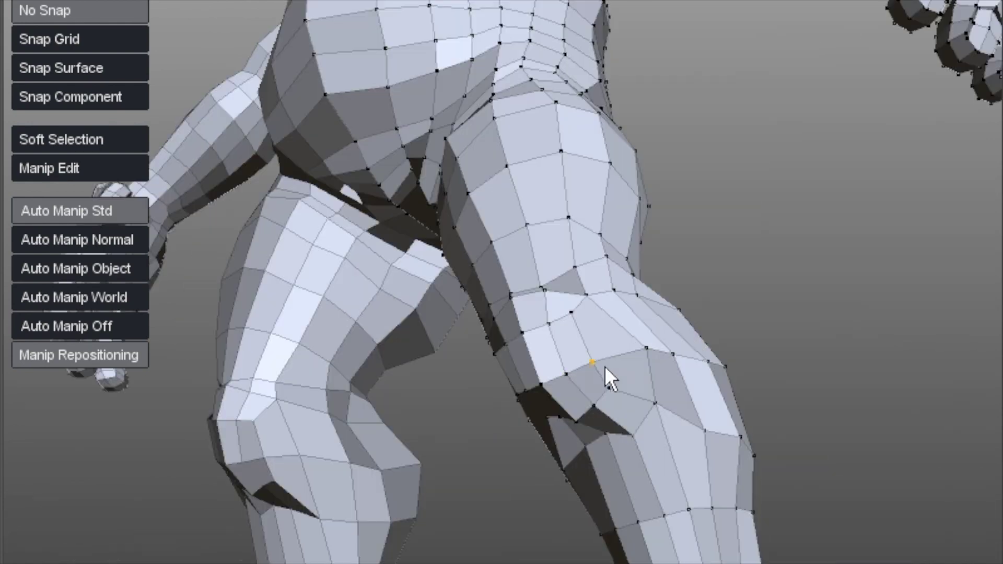
pyautogui.moveTo(603, 365); pyautogui.dragTo(634, 366)
pyautogui.moveTo(650, 357); pyautogui.dragTo(806, 284, button='middle')
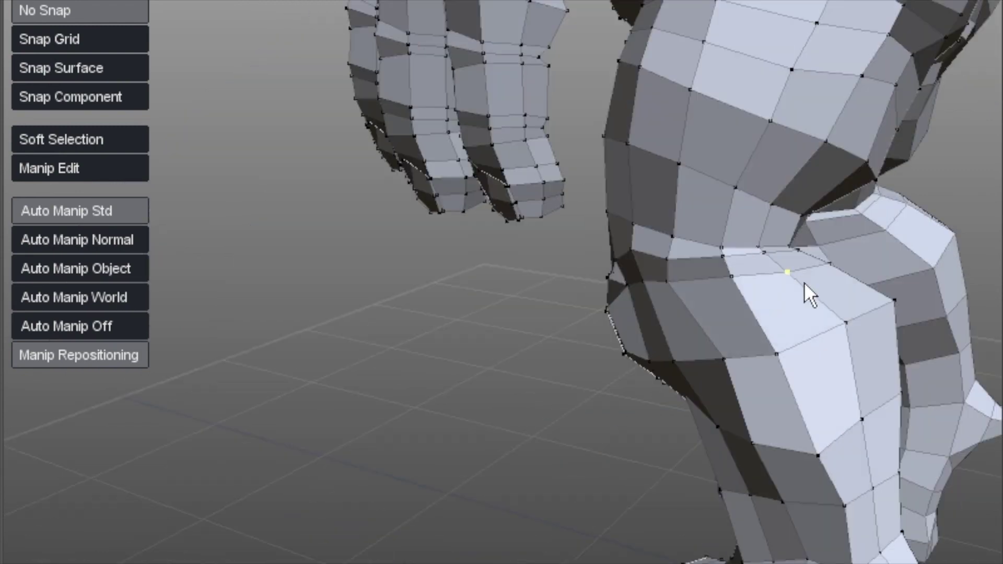
pyautogui.moveTo(805, 284); pyautogui.dragTo(721, 389)
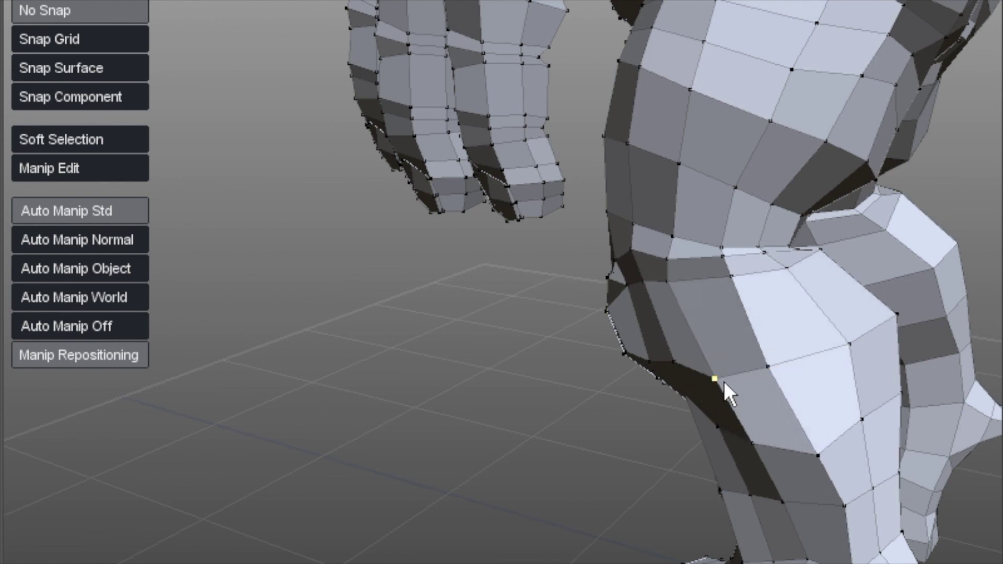
# Loop-select the ring of faces around the knee and apply the edit to it.
pyautogui.click(737, 334)
pyautogui.keyDown('shift'); pyautogui.click(779, 312); pyautogui.keyUp('shift')
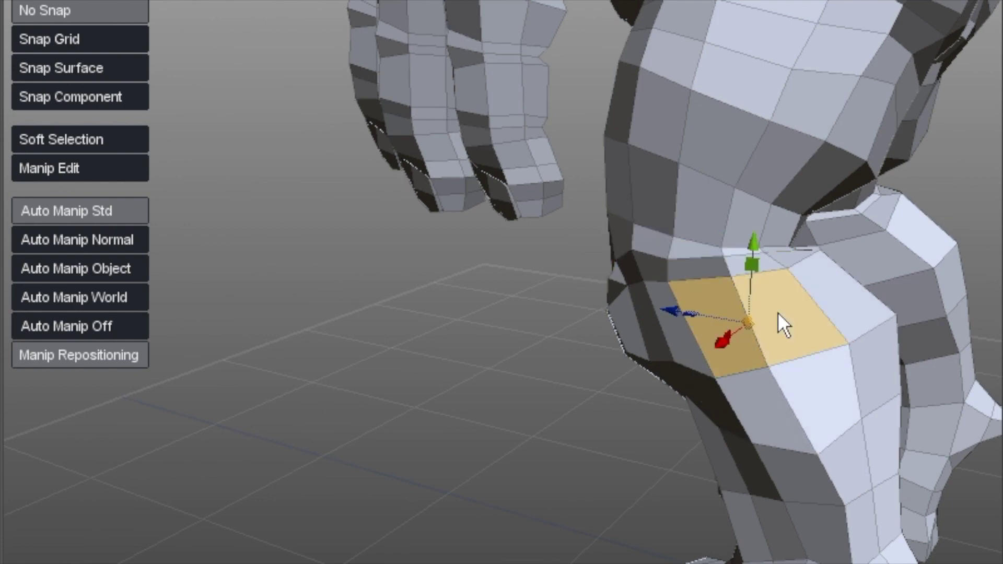
pyautogui.doubleClick(778, 312)
pyautogui.hotkey('ctrl', 'z')
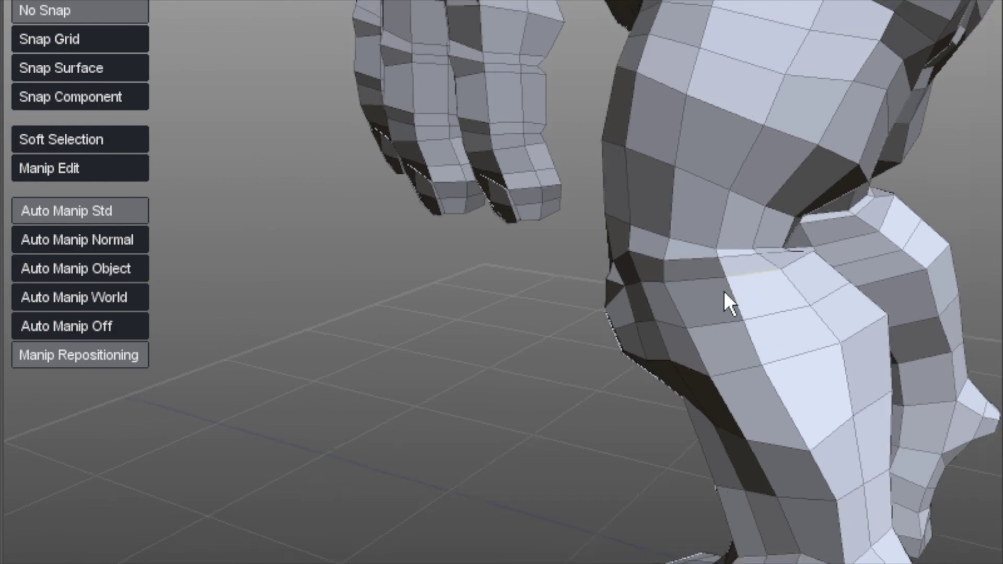
# Return to vertex mode and view the whole character from the side.
pyautogui.keyDown('alt'); pyautogui.moveTo(723, 290); pyautogui.dragTo(439, 173); pyautogui.keyUp('alt')
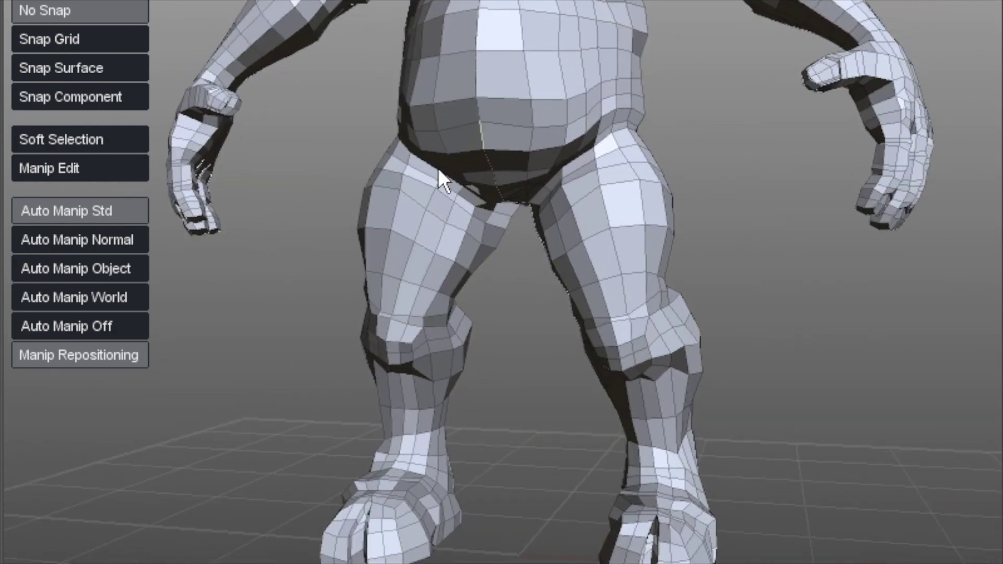
pyautogui.press('a')
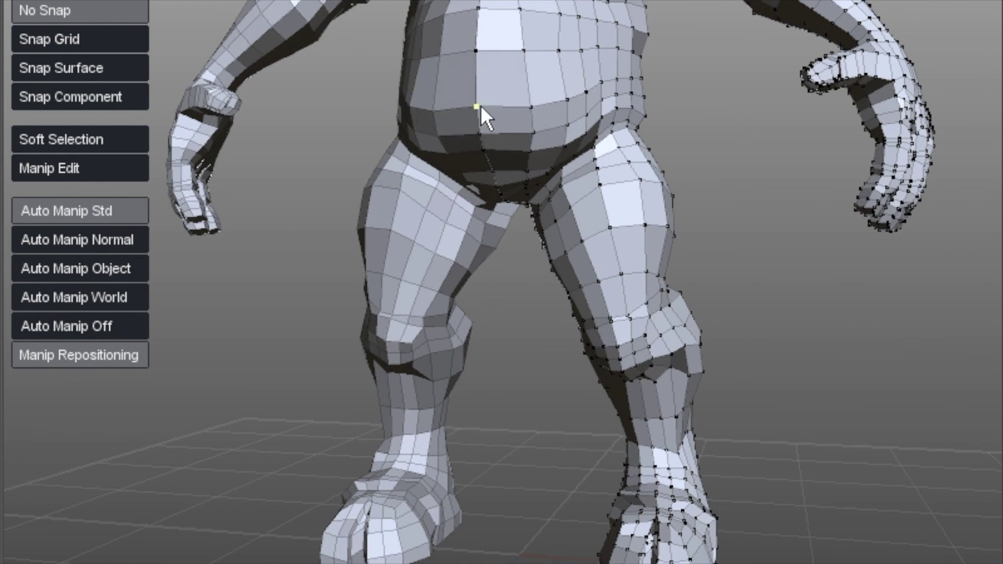
pyautogui.keyDown('alt'); pyautogui.moveTo(592, 82); pyautogui.dragTo(408, 220); pyautogui.keyUp('alt')
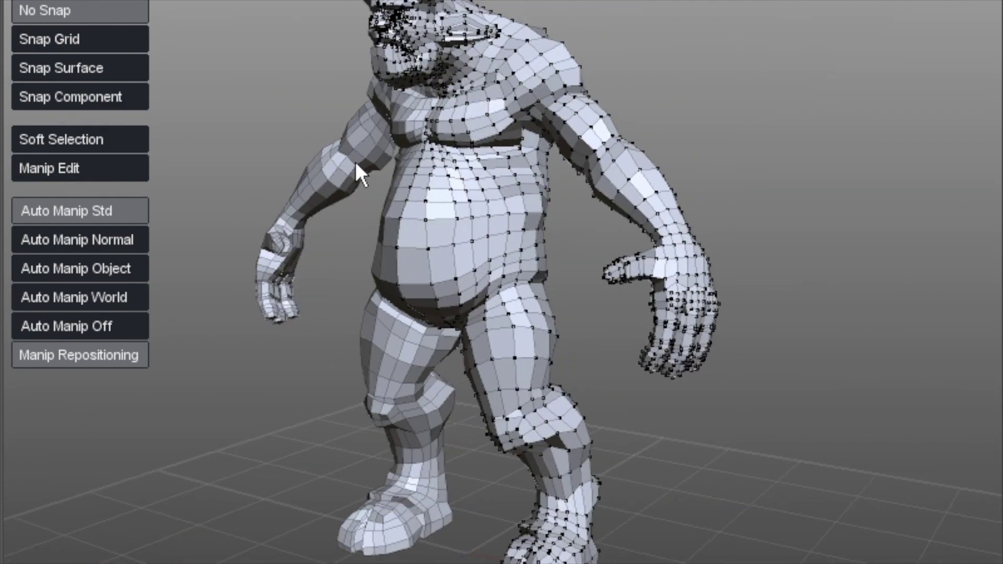